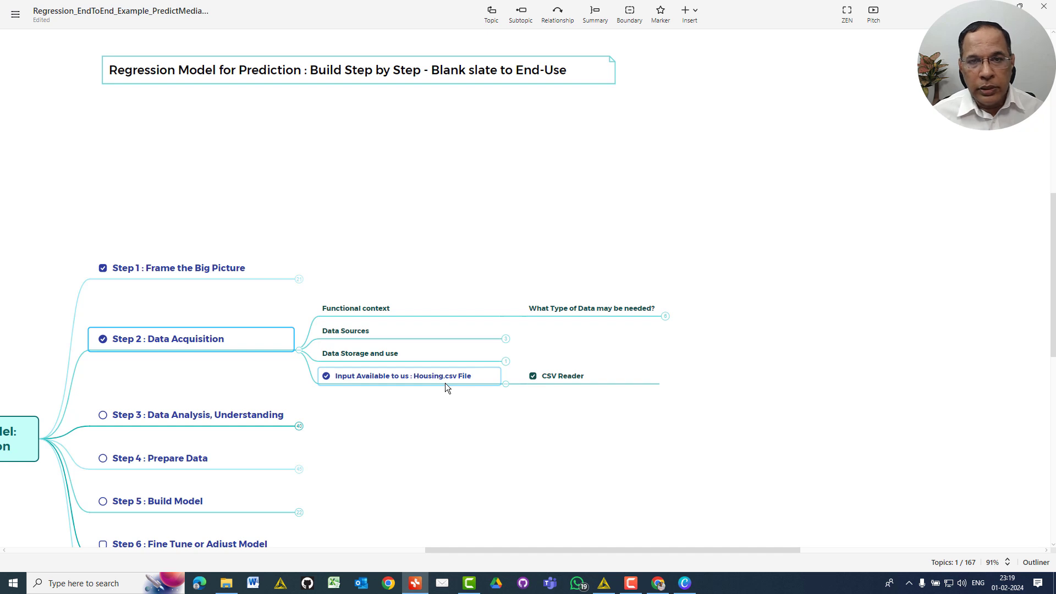
# Expand "What Type of Data may be needed?" to review its subtopics, and collapse the Step 2 : Data Acquisition branch.
pyautogui.click(665, 317)
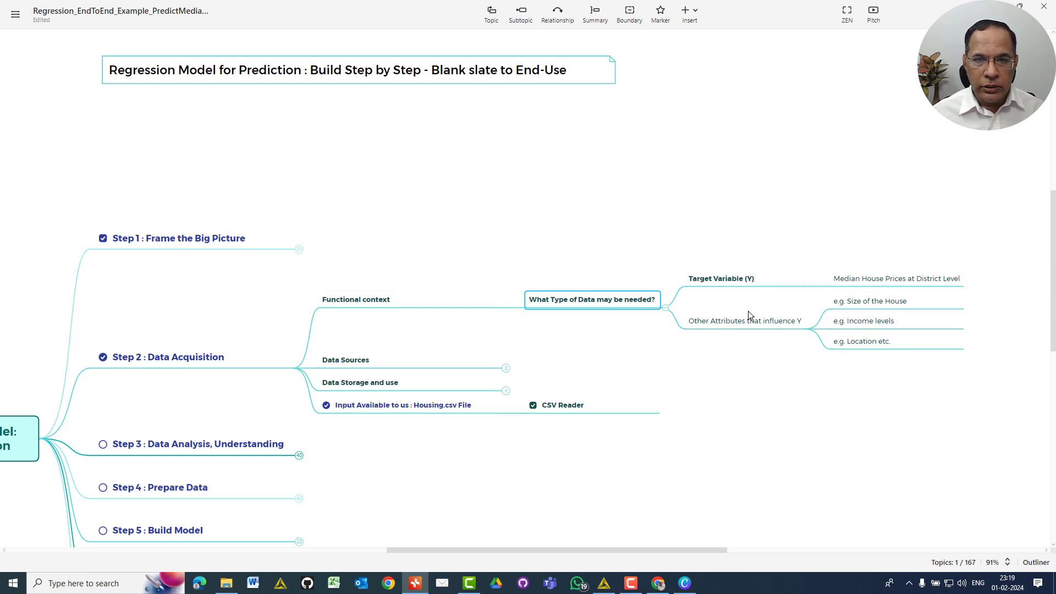
pyautogui.click(300, 368)
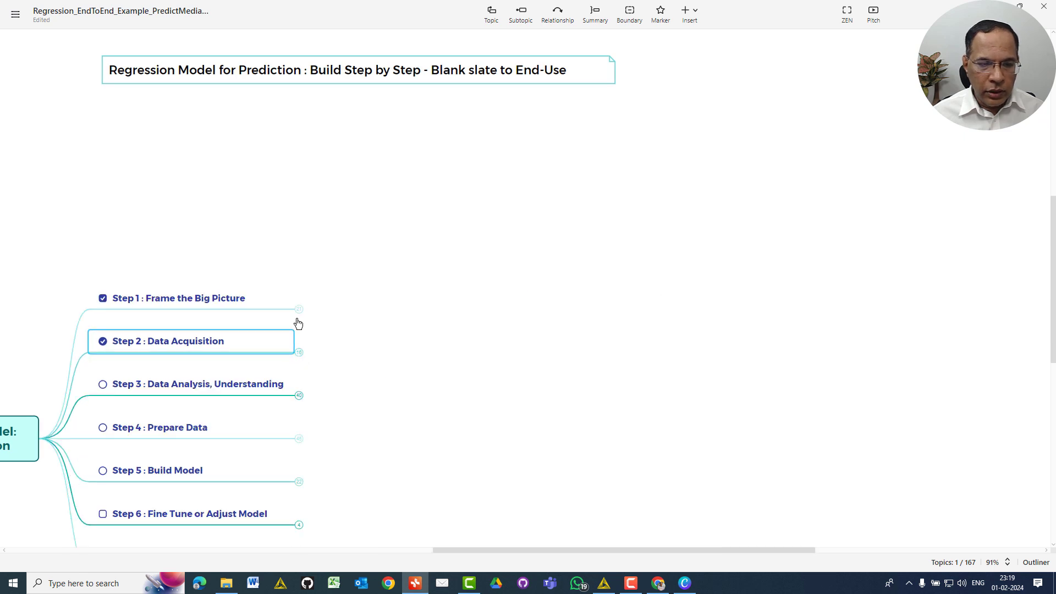
# Expand Step 3 : Data Analysis, Understanding, review the Input Data File subtopics, and collapse Big picture Analysis, Data Structure.
pyautogui.scroll(-2, 348, 299)
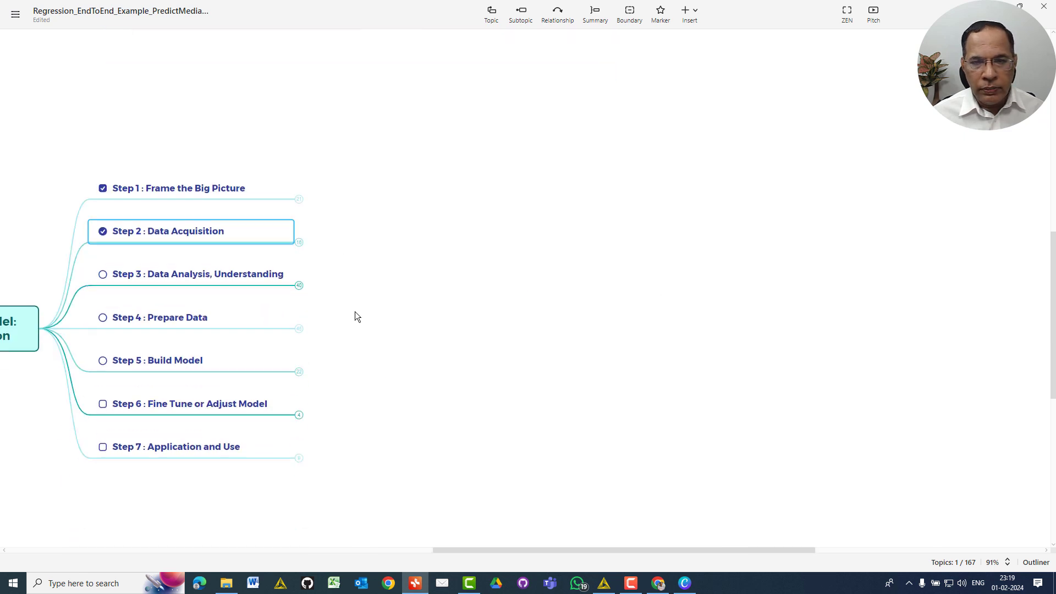
pyautogui.click(299, 287)
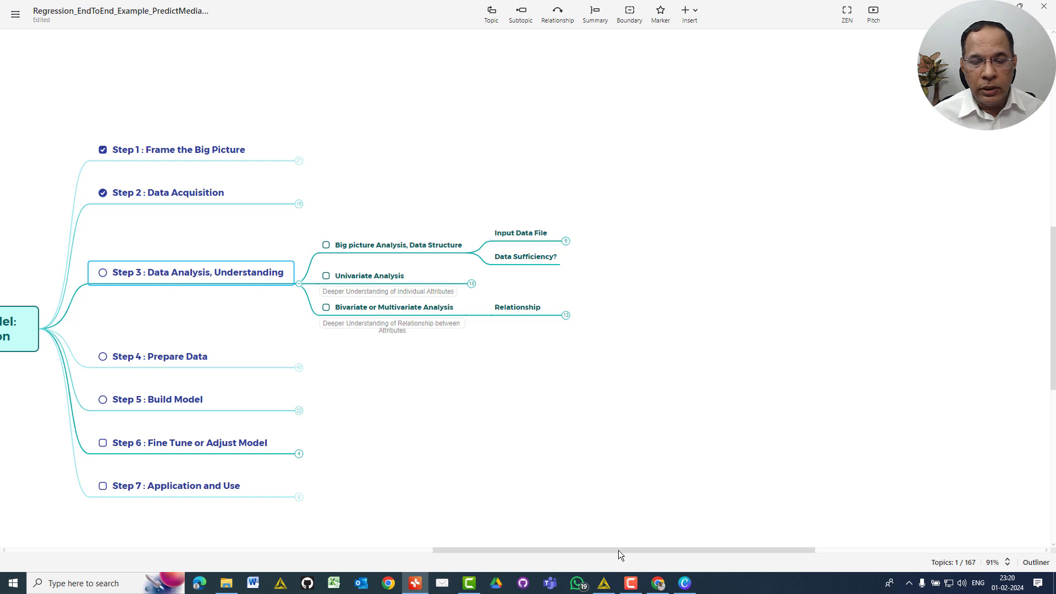
pyautogui.moveTo(618, 550); pyautogui.dragTo(650, 550)
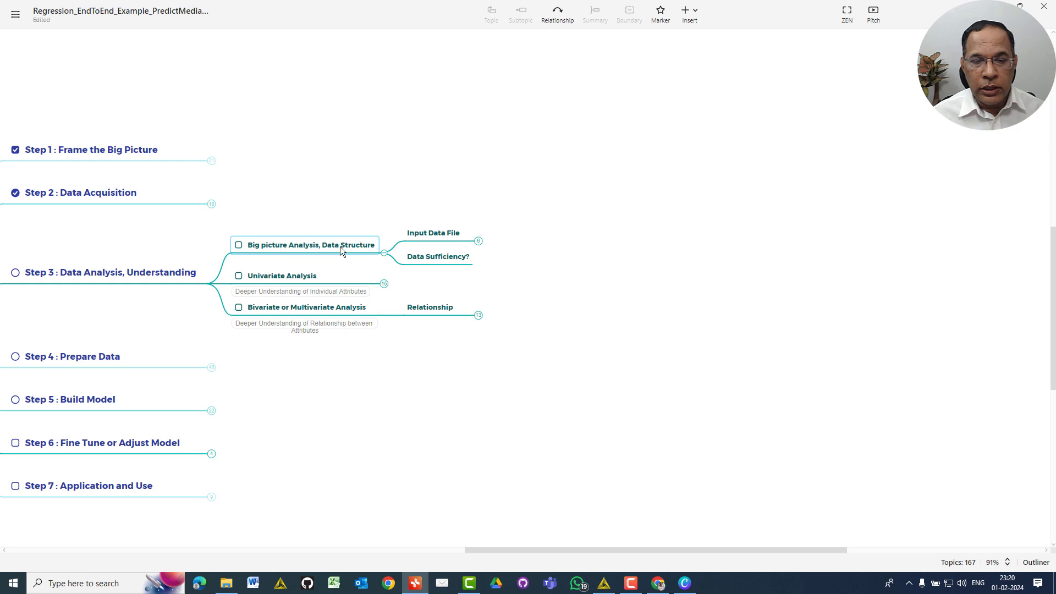
pyautogui.click(480, 242)
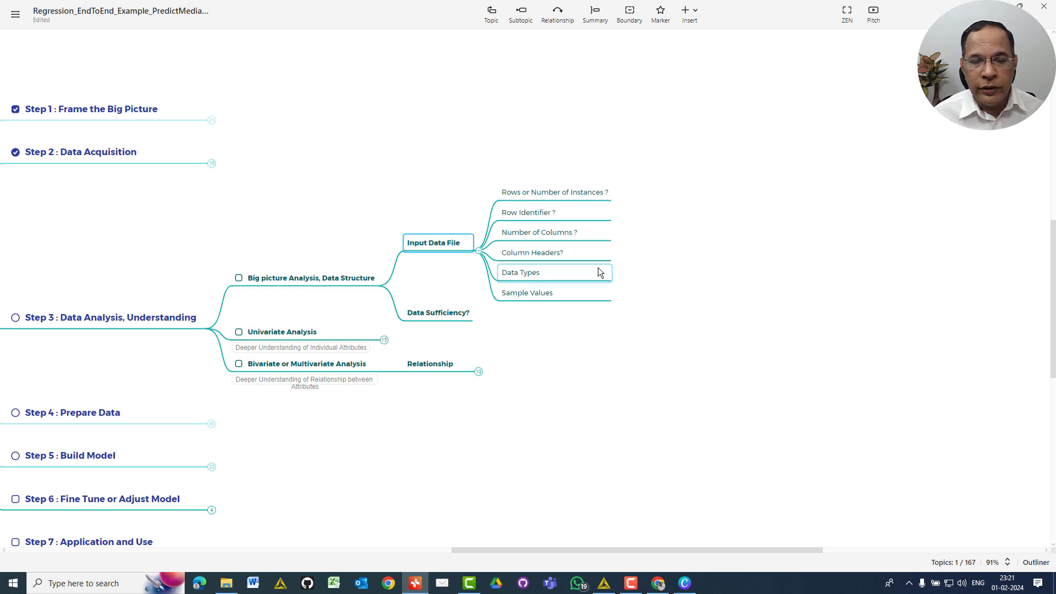
pyautogui.click(478, 255)
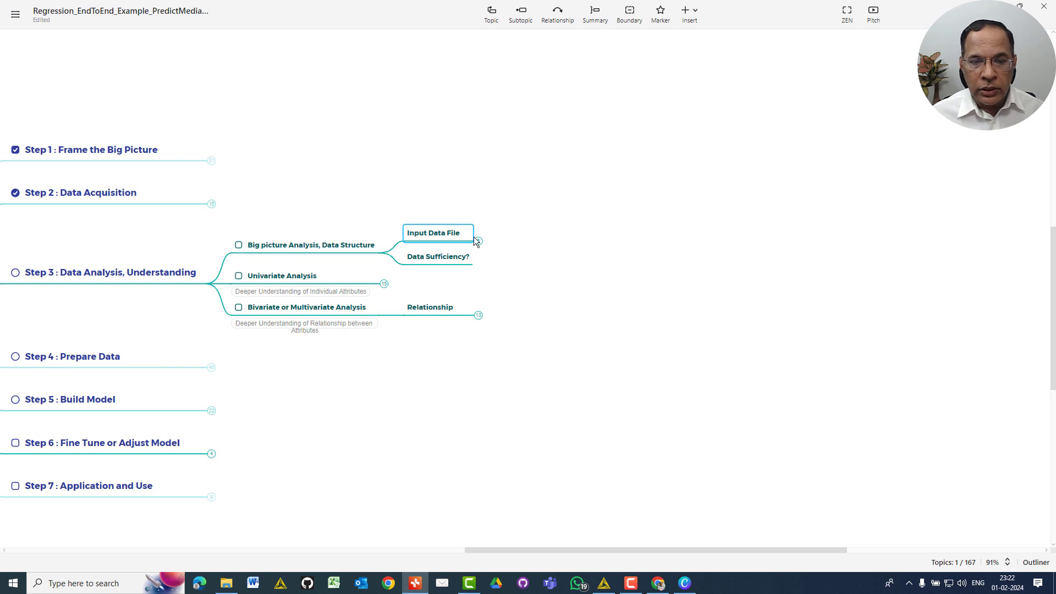
pyautogui.click(385, 254)
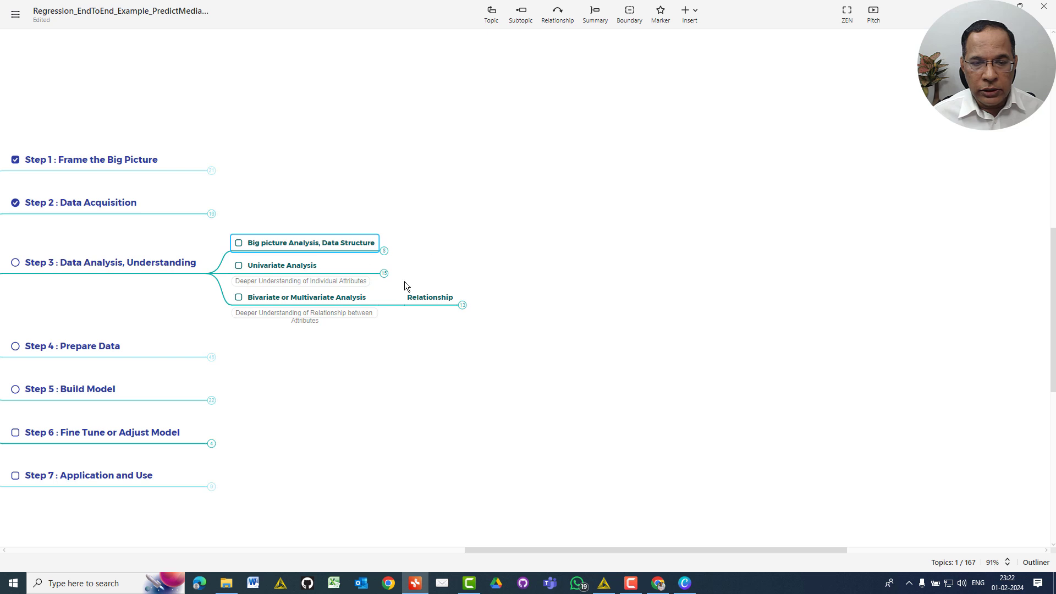
# Expand Univariate Analysis and its Descriptive Statistics, review the measures of central tendency and dispersion, and collapse both measure topics.
pyautogui.click(384, 273)
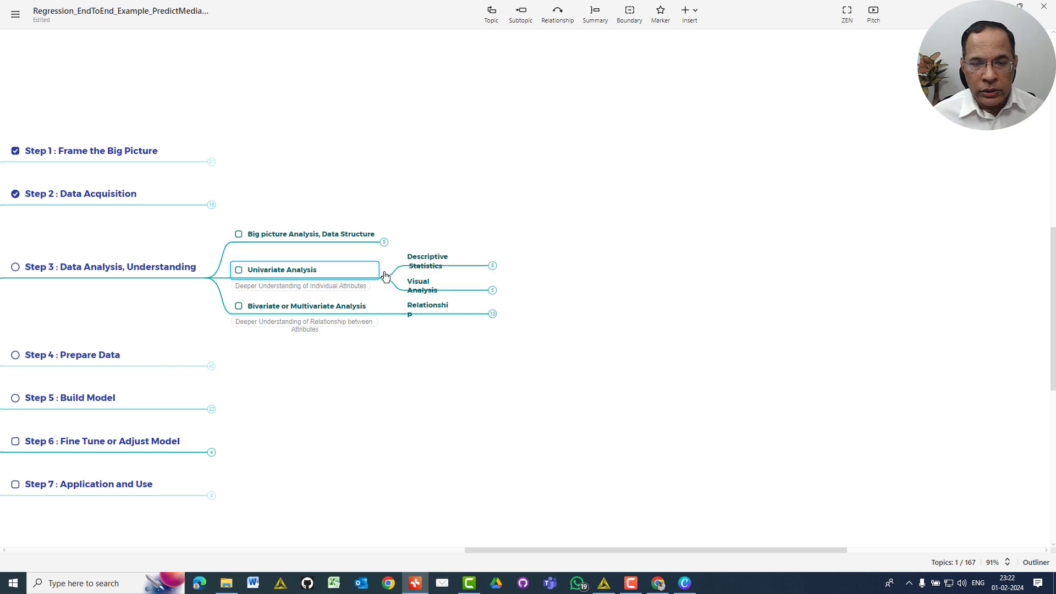
pyautogui.click(510, 267)
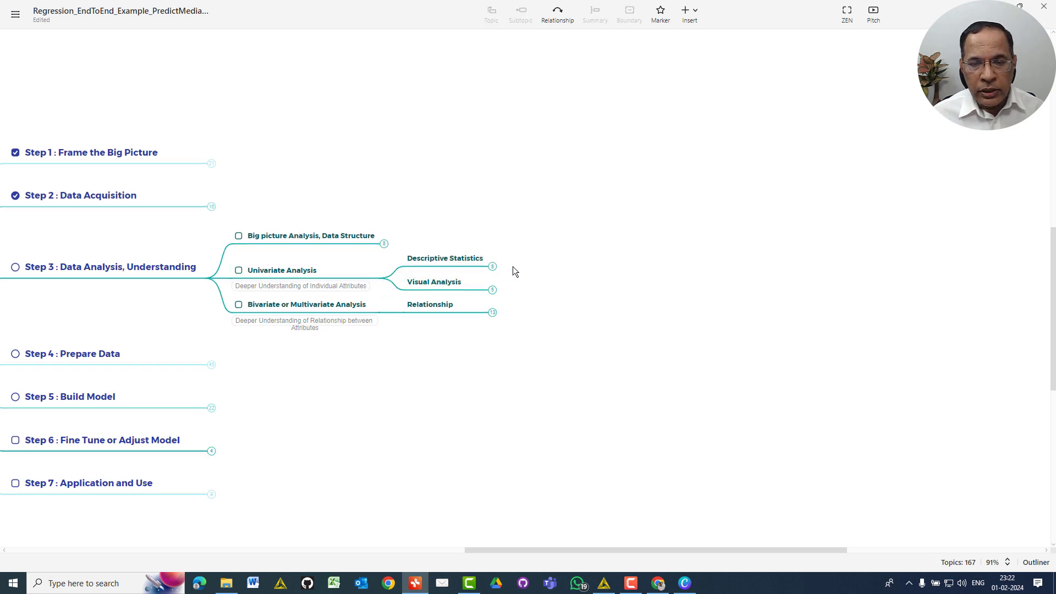
pyautogui.click(493, 268)
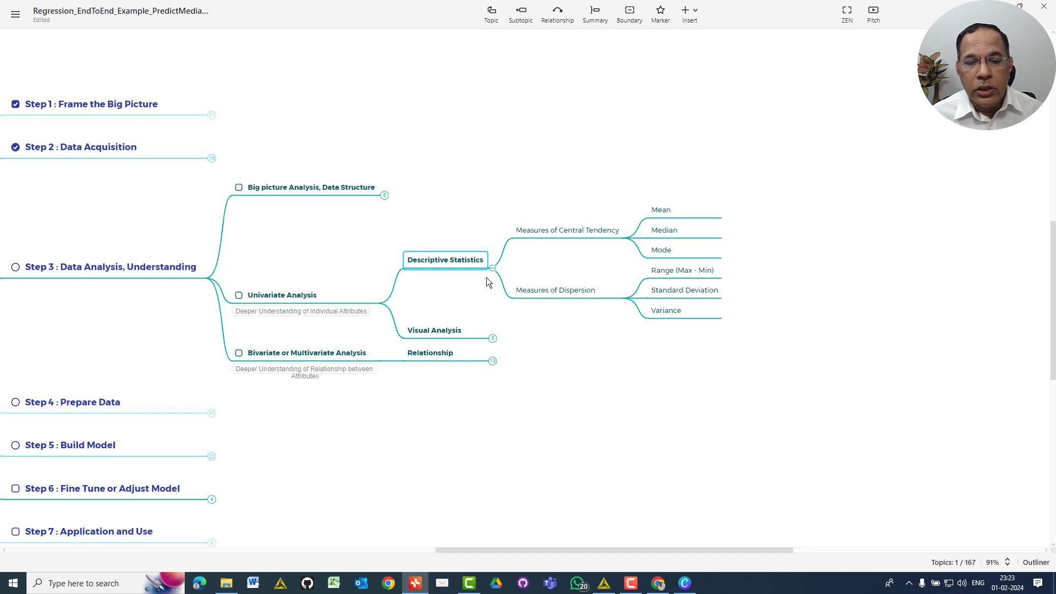
pyautogui.click(433, 283)
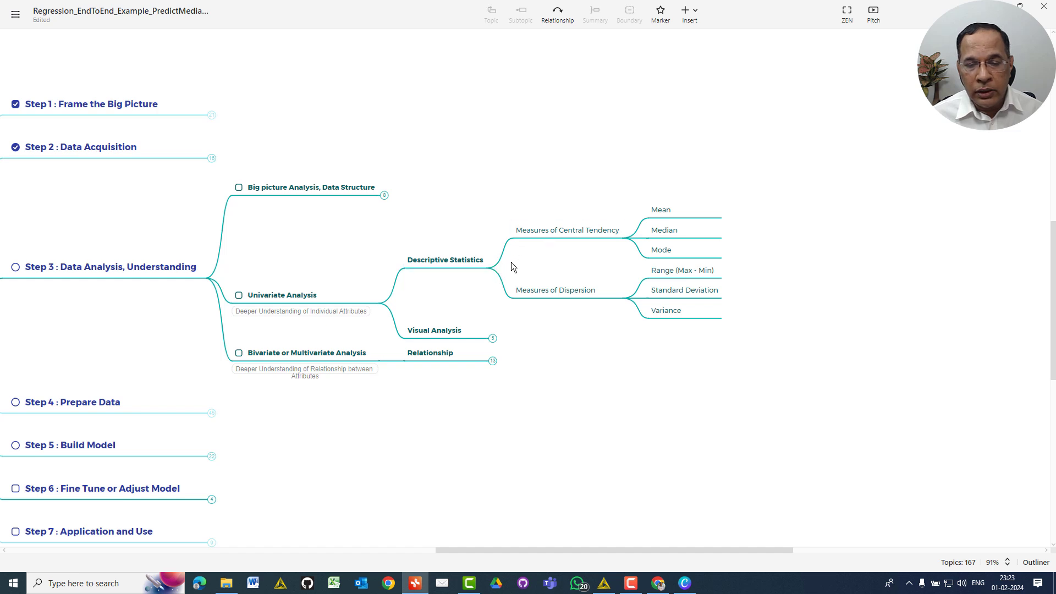
pyautogui.moveTo(632, 550); pyautogui.dragTo(660, 551)
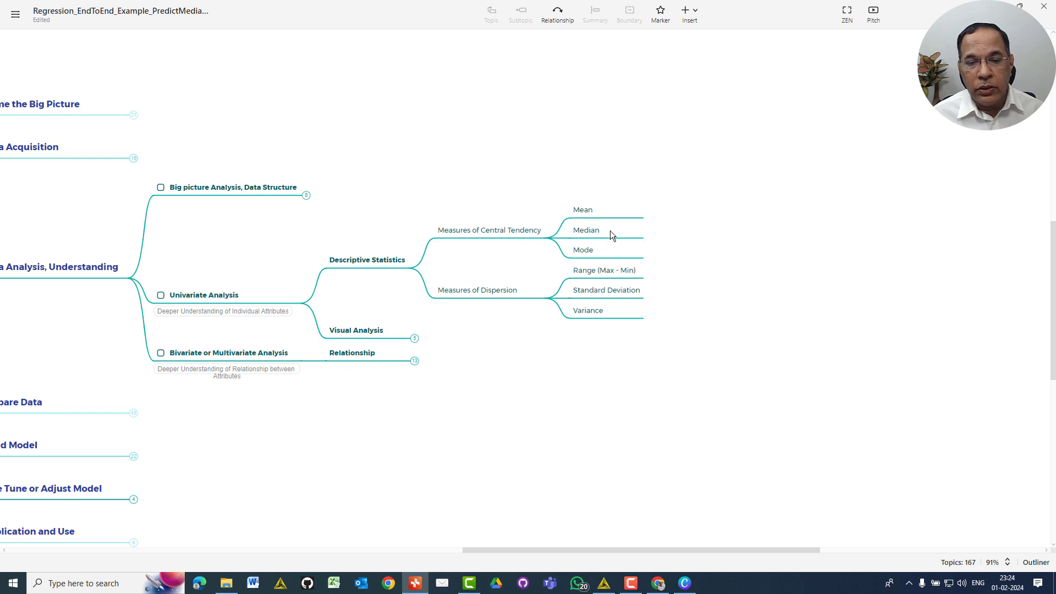
pyautogui.click(549, 238)
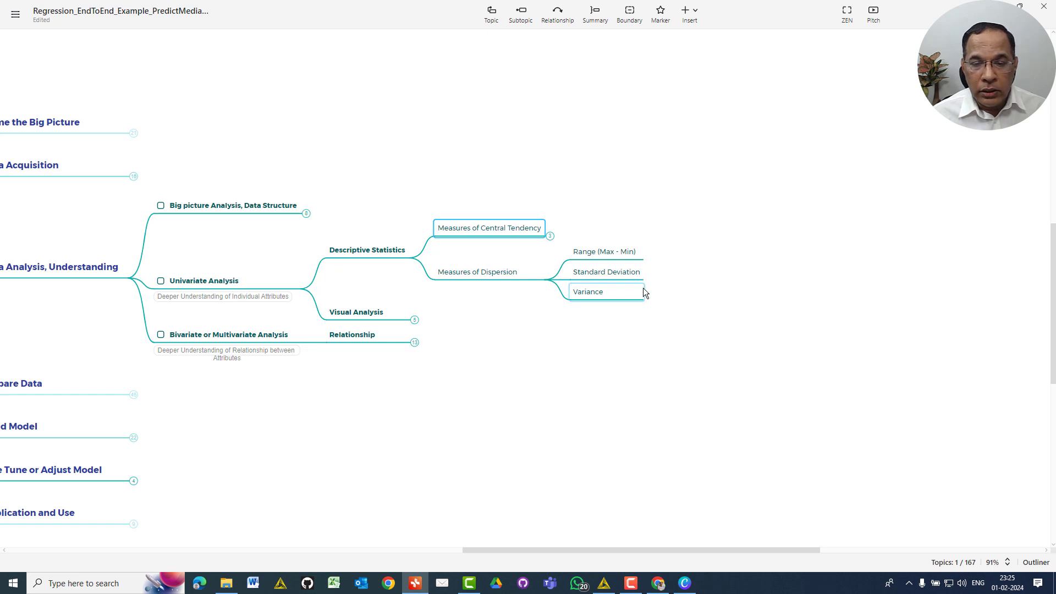
pyautogui.click(552, 283)
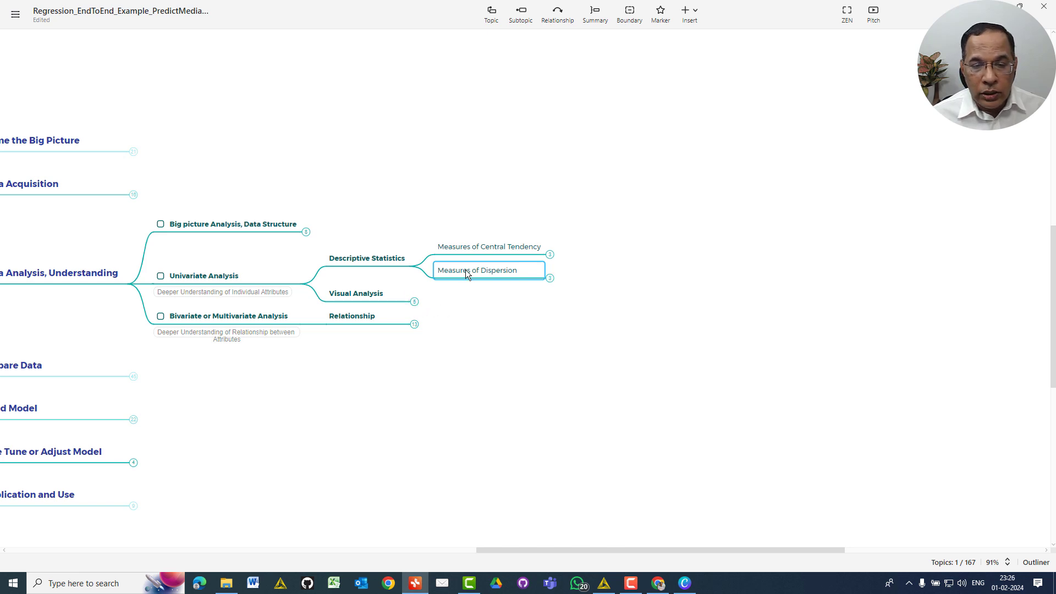
# Add a "Skewness, Kurtosis" topic below Measures of Dispersion in the Descriptive Statistics branch.
pyautogui.click(417, 269)
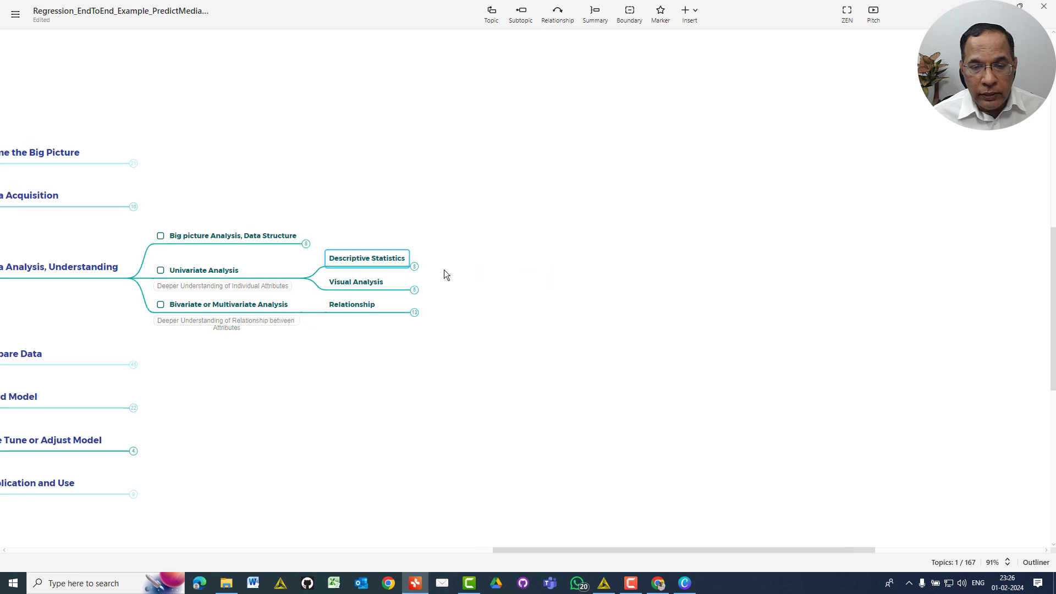
pyautogui.click(416, 268)
pyautogui.click(530, 276)
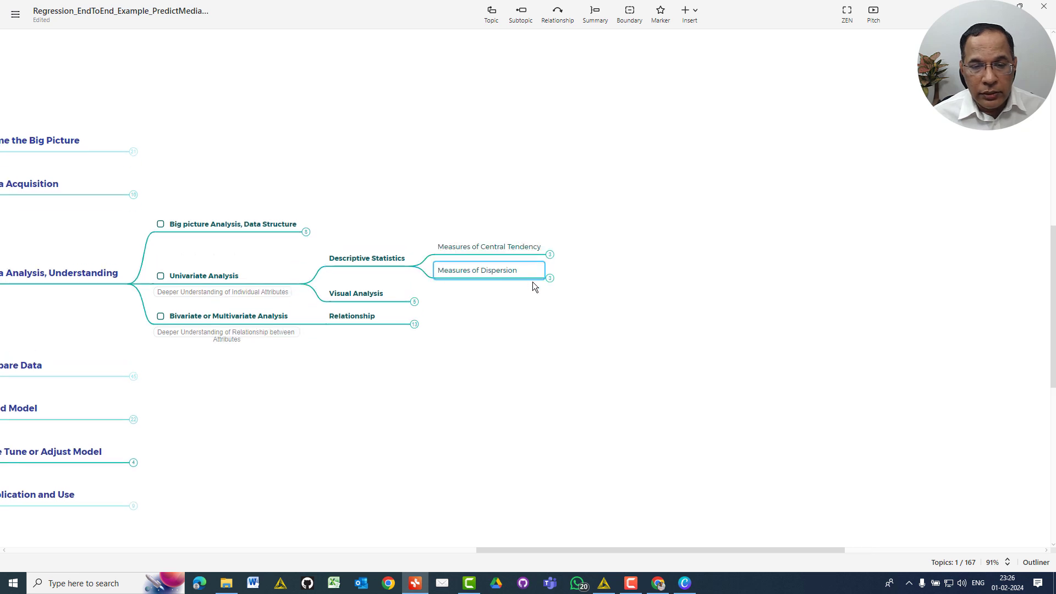
pyautogui.press('Return')
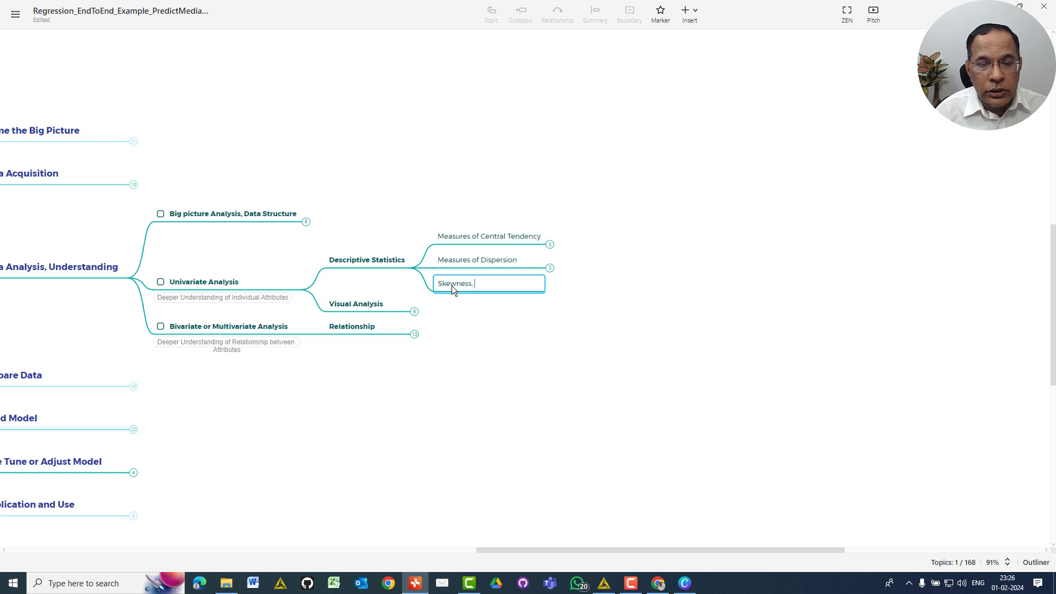
pyautogui.write('Kurtosis')
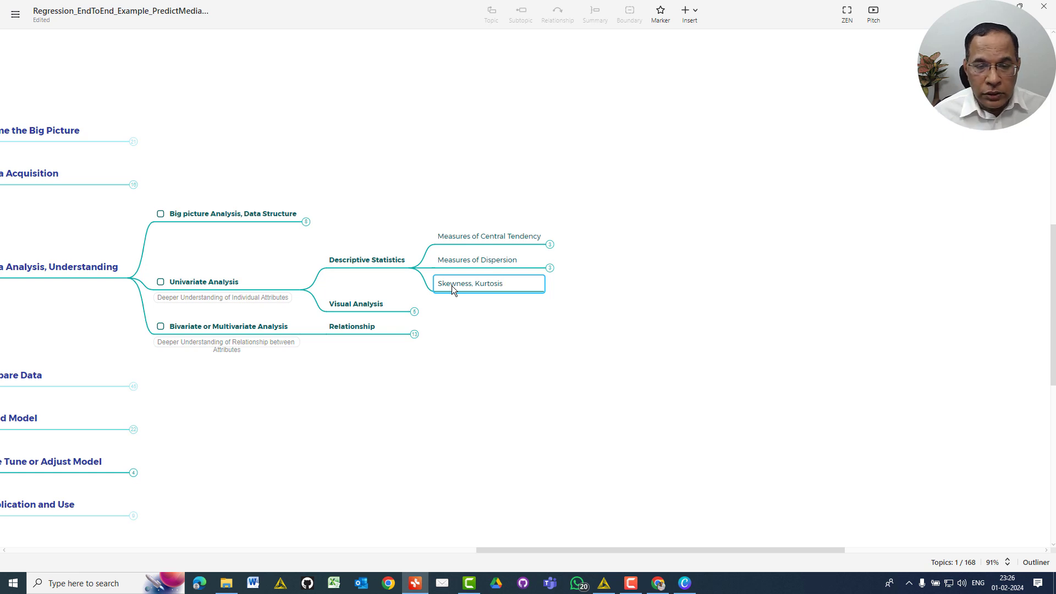
pyautogui.click(523, 312)
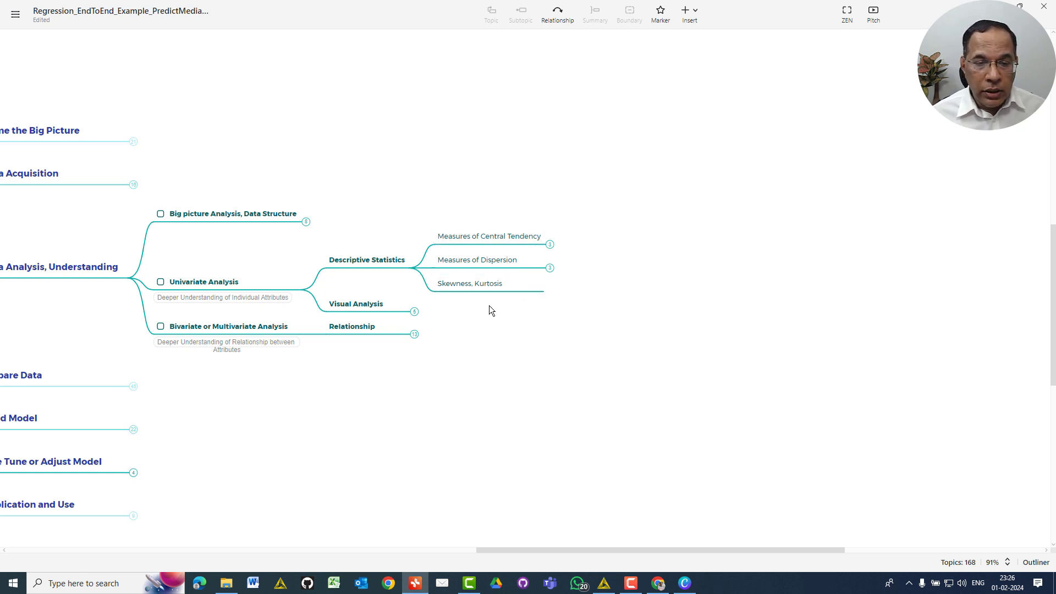
# Collapse Descriptive Statistics, review the expanded Visual Analysis subtopics, and collapse the whole Univariate Analysis branch.
pyautogui.click(413, 270)
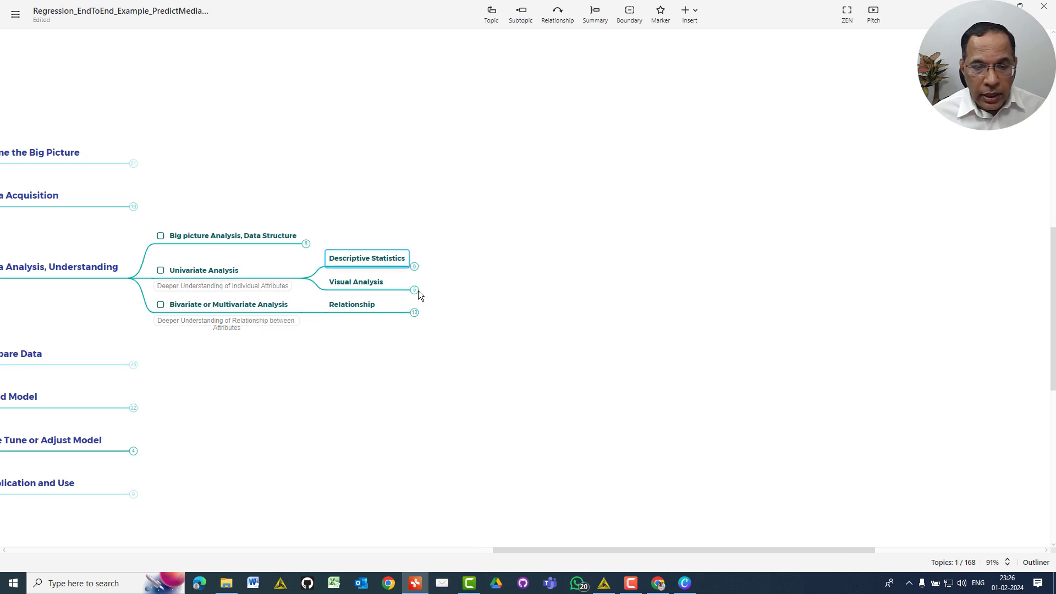
pyautogui.click(414, 289)
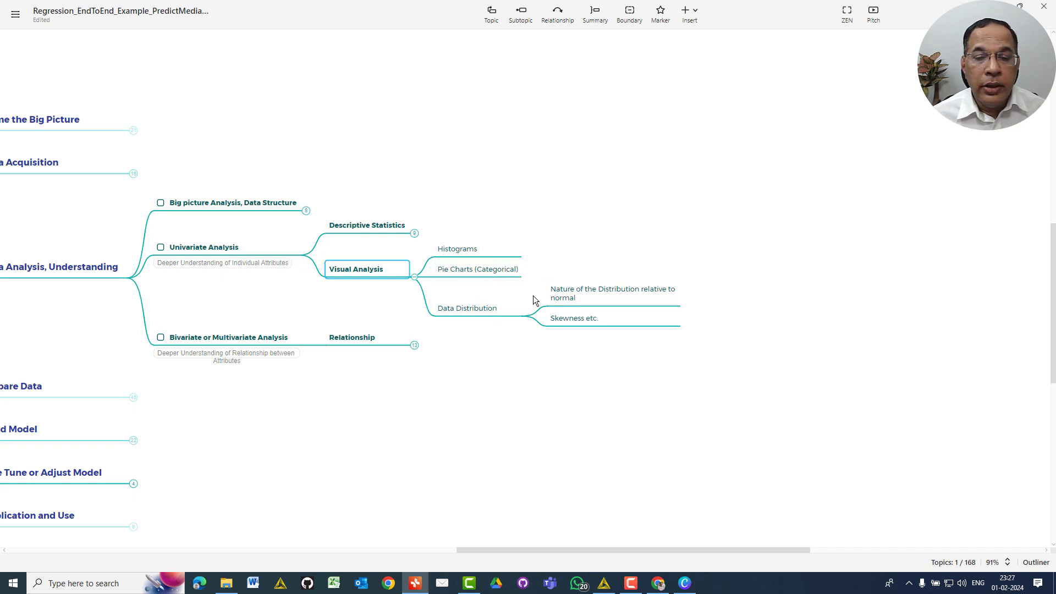
pyautogui.click(415, 278)
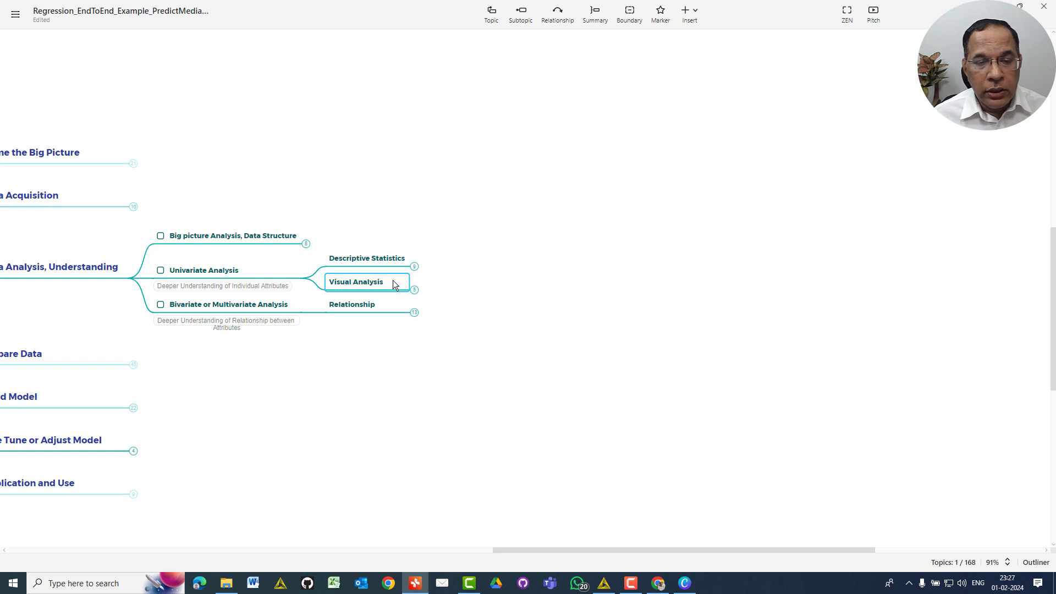
pyautogui.click(306, 279)
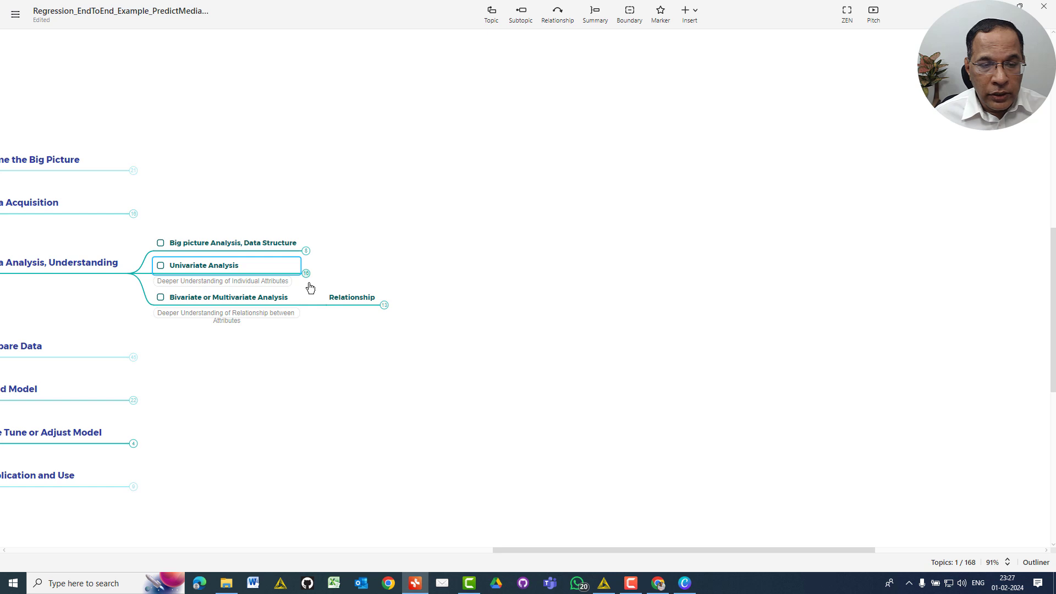
# Expand Relationship under Bivariate or Multivariate Analysis and examine the subtopics attached to Cross-tab.
pyautogui.click(384, 305)
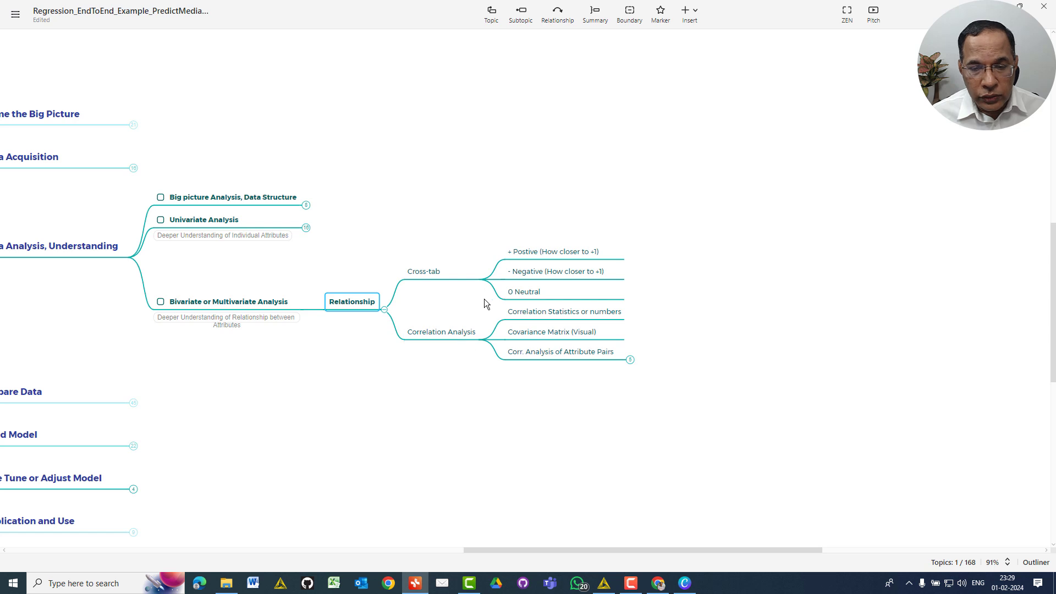
pyautogui.click(477, 275)
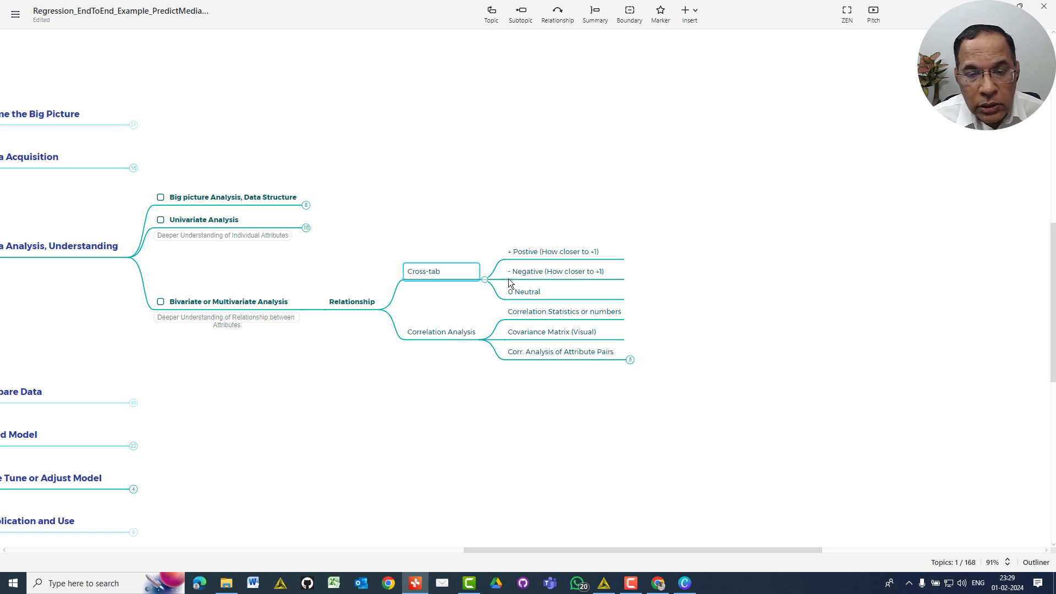
pyautogui.click(485, 279)
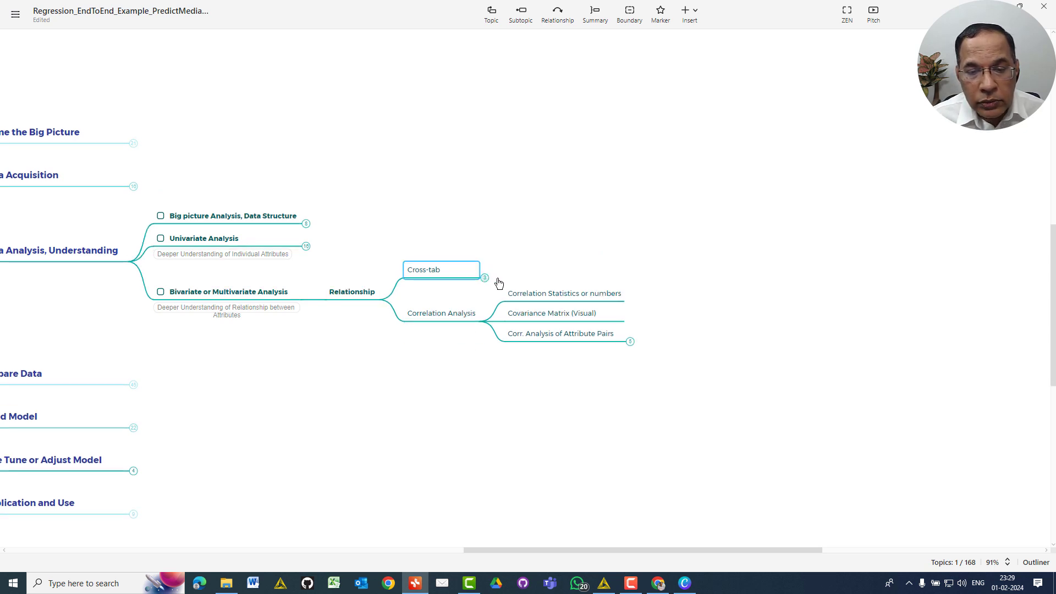
pyautogui.click(485, 278)
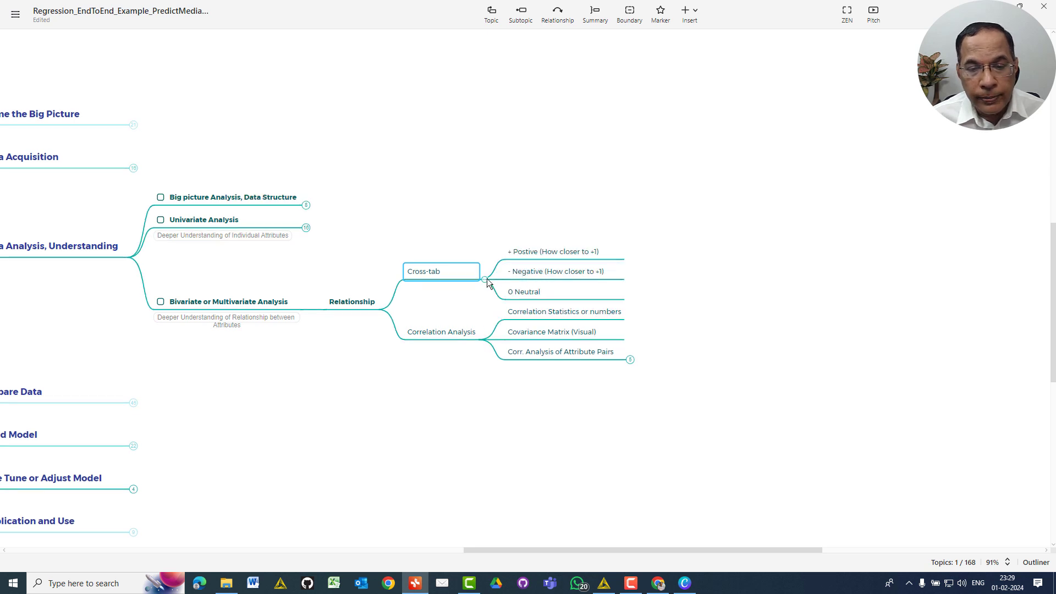
# Move the Positive, Negative and 0 Neutral topics from Cross-tab to Correlation Statistics or numbers, with 0 Neutral in the middle.
pyautogui.click(535, 272)
pyautogui.click(526, 253)
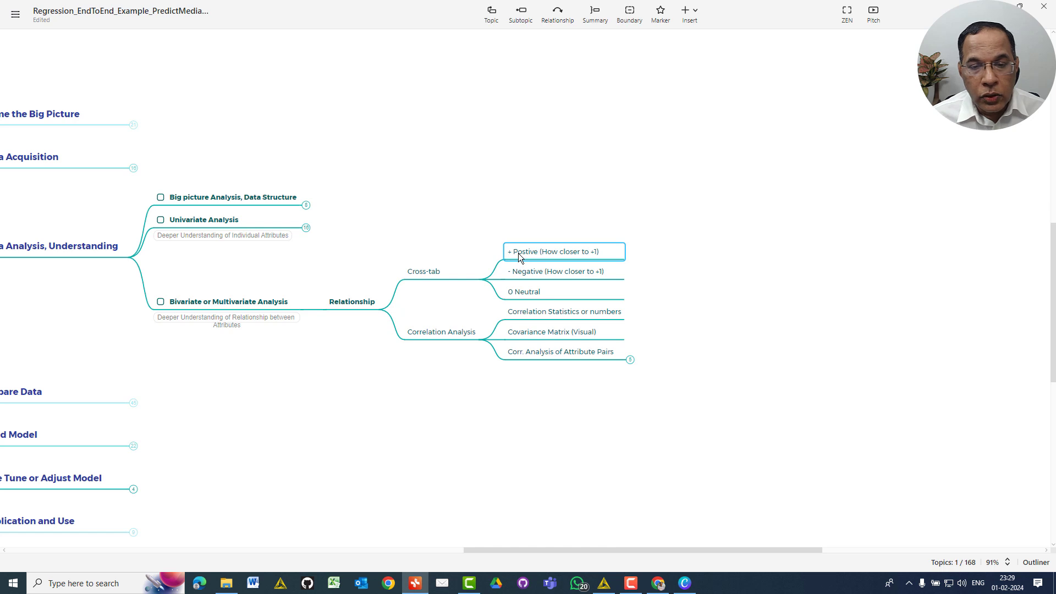
pyautogui.moveTo(540, 265); pyautogui.dragTo(629, 280)
pyautogui.moveTo(707, 315); pyautogui.dragTo(682, 290)
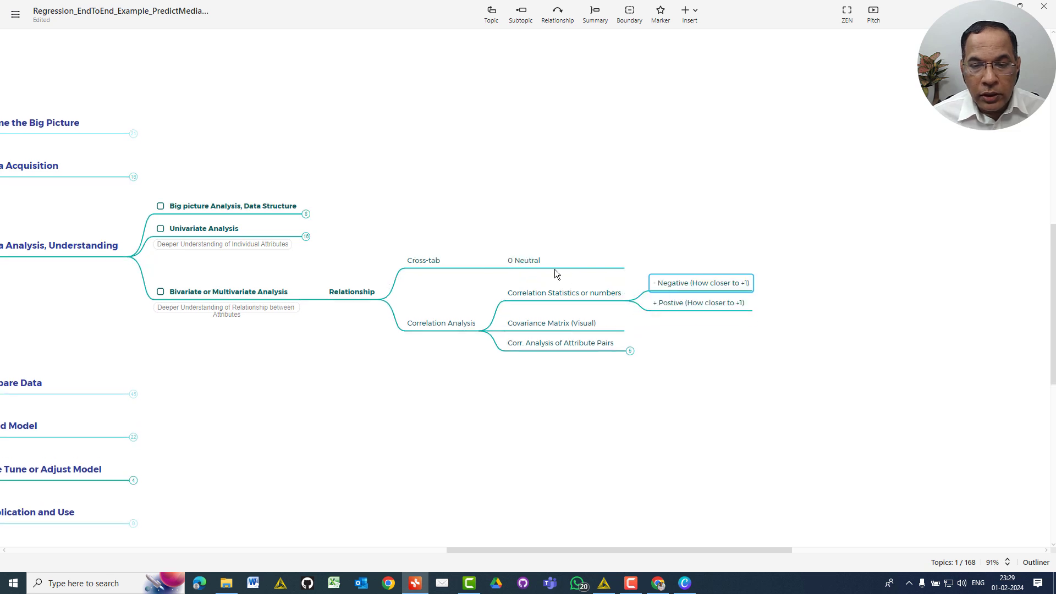
pyautogui.moveTo(552, 269); pyautogui.dragTo(705, 304)
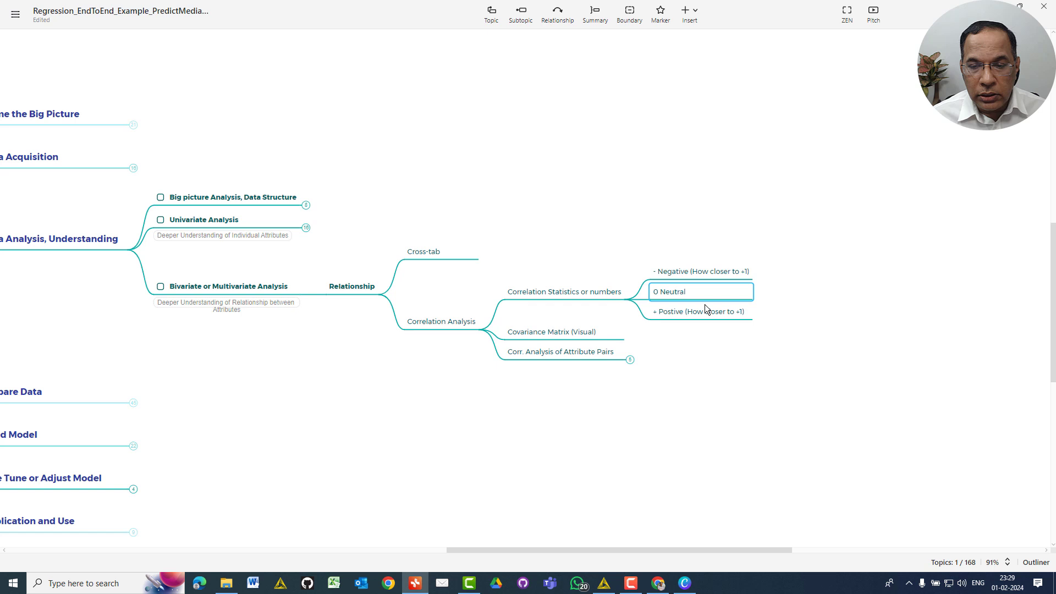
pyautogui.click(700, 355)
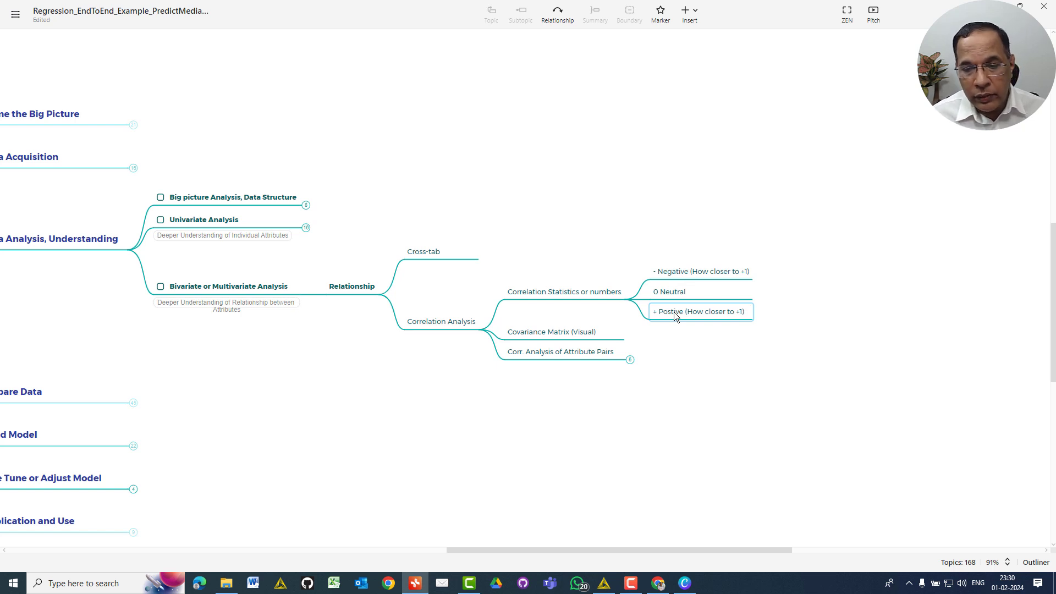
# Reorder the Correlation Statistics or numbers subtopics to Positive, 0 Neutral, Negative, and collapse that topic.
pyautogui.moveTo(679, 318)
pyautogui.mouseDown()
pyautogui.moveTo(681, 267)
pyautogui.moveTo(695, 326)
pyautogui.mouseUp()
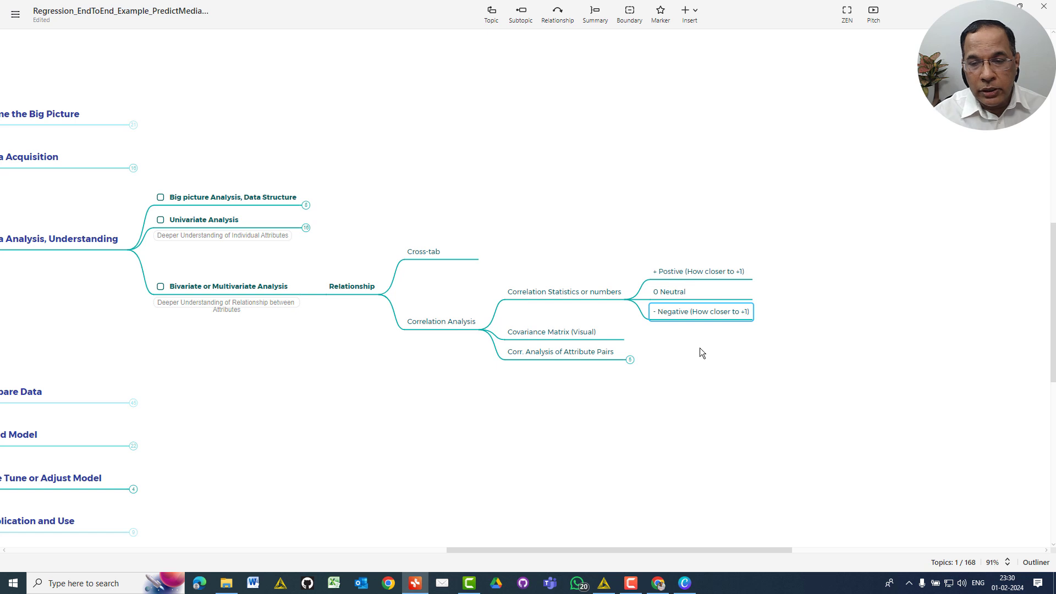
pyautogui.click(768, 364)
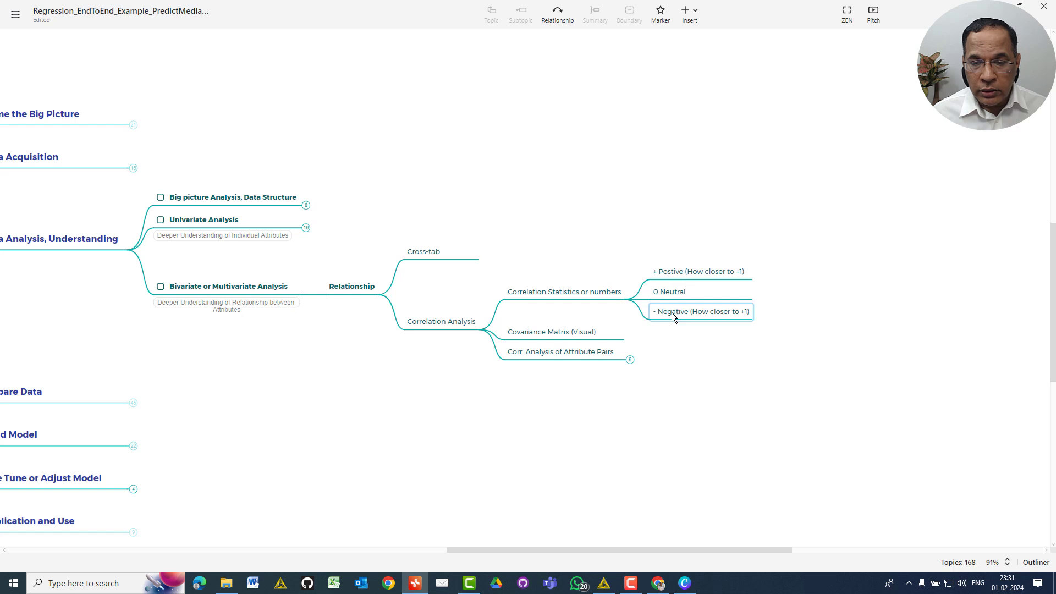
pyautogui.click(632, 308)
pyautogui.click(631, 306)
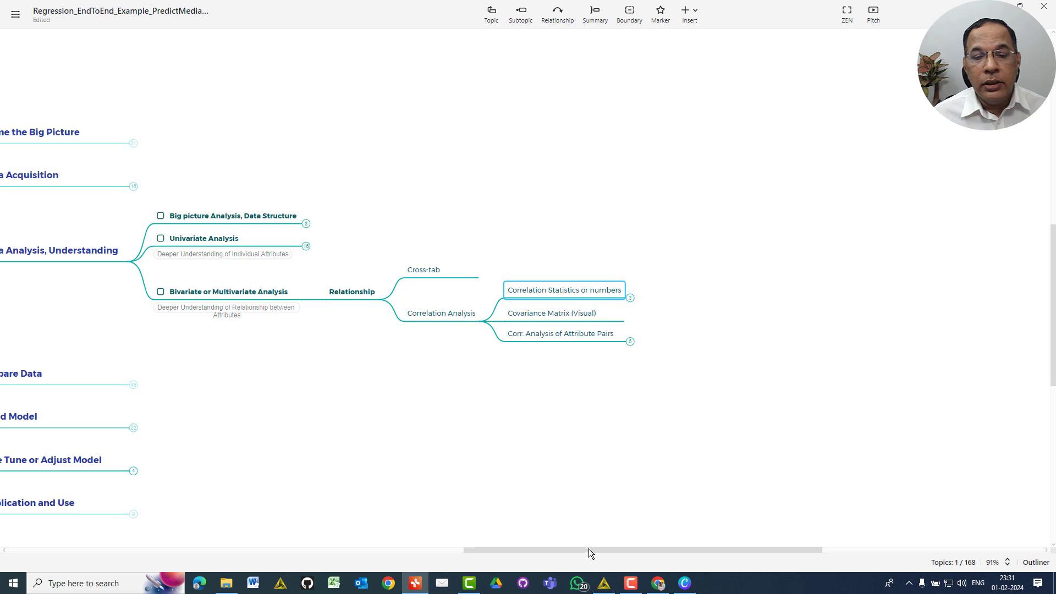
# Expand Corr. Analysis of Attribute Pairs and its Target variable with others topic to examine the example attribute pairs.
pyautogui.moveTo(591, 552); pyautogui.dragTo(529, 555)
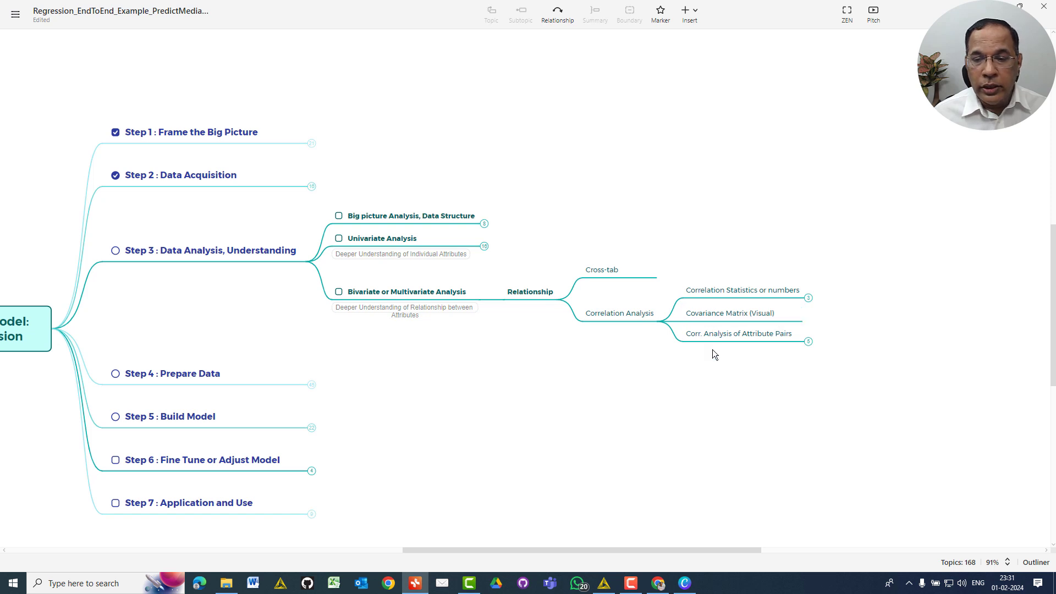
pyautogui.click(808, 342)
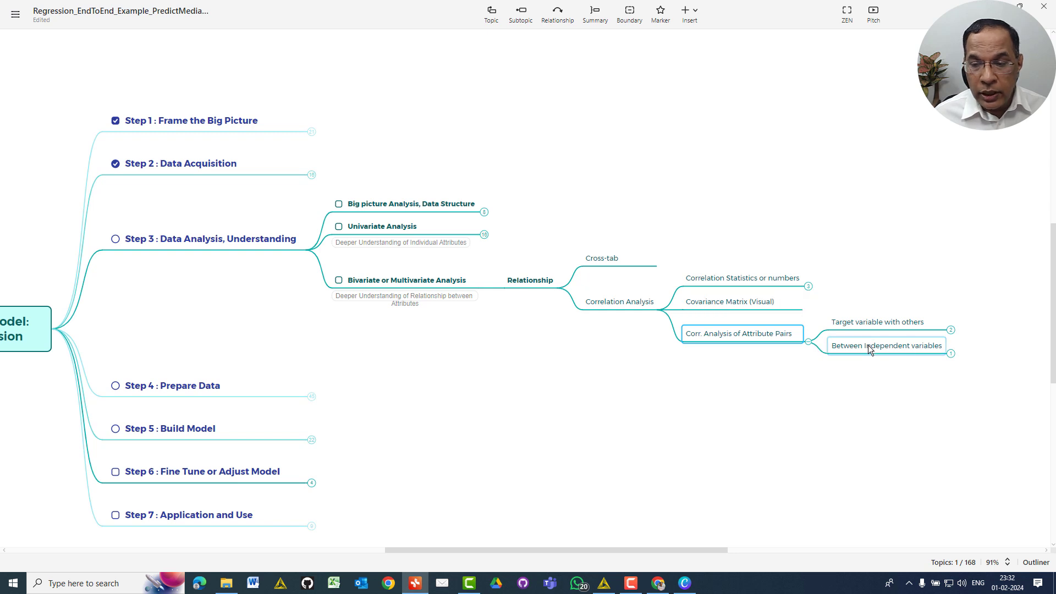
pyautogui.click(951, 330)
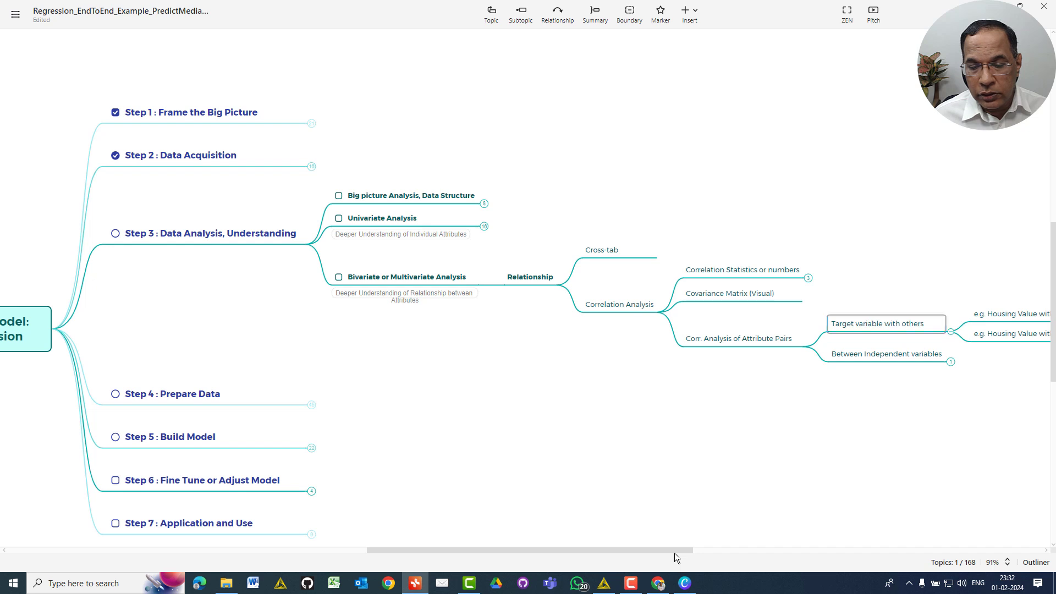
pyautogui.moveTo(662, 548); pyautogui.dragTo(745, 550)
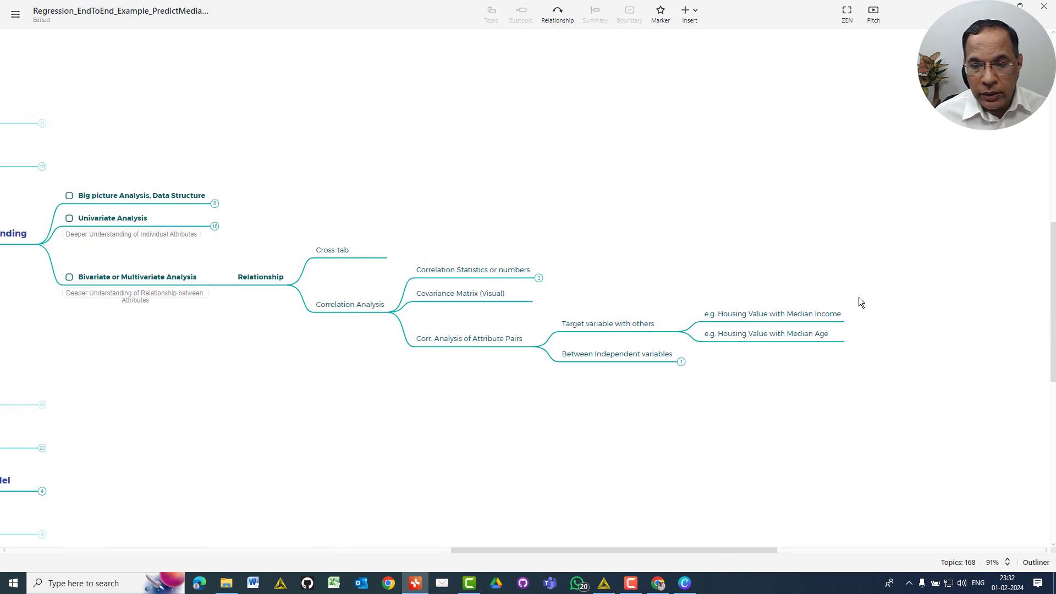
# Collapse the Correlation Analysis branch and bring the whole mind map back into view.
pyautogui.click(385, 309)
pyautogui.click(392, 314)
pyautogui.moveTo(537, 549); pyautogui.dragTo(381, 548)
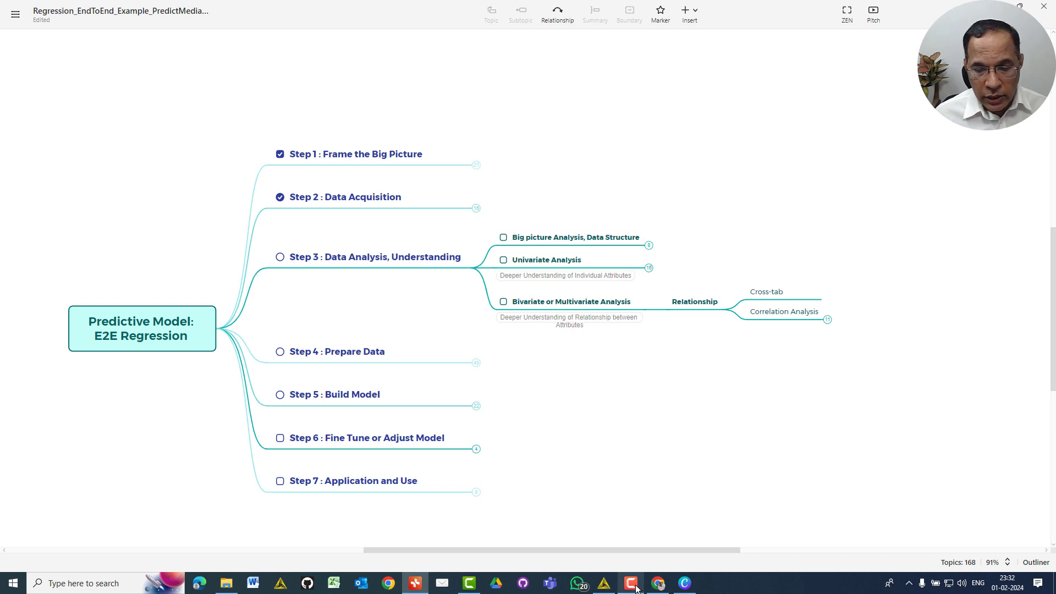
# Switch to KNIME Analytics Platform and enlarge the workflow canvas by shrinking the node output area and hiding the workflow description.
pyautogui.moveTo(632, 583)
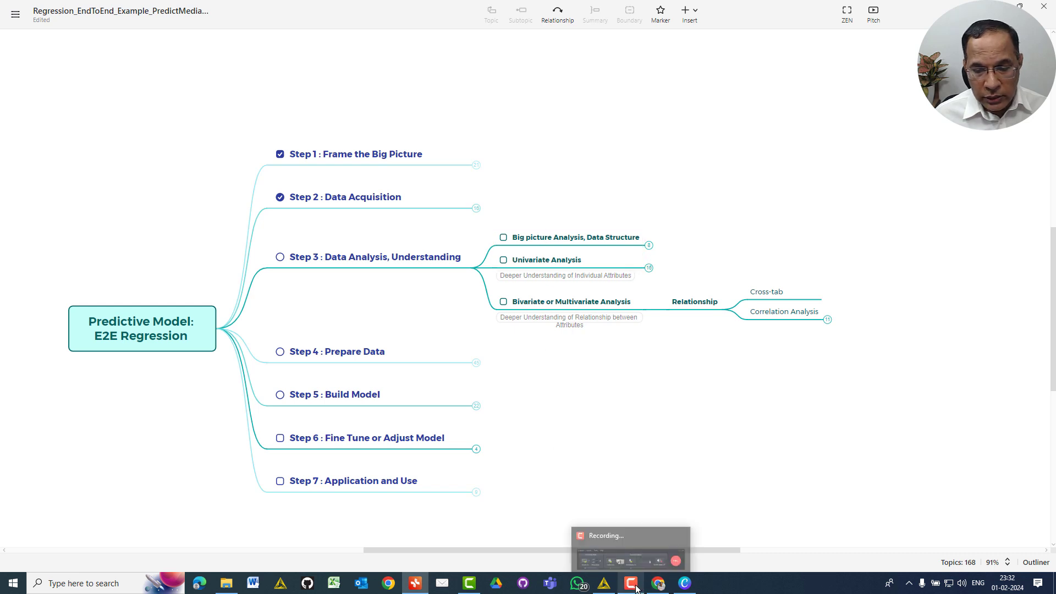
pyautogui.click(604, 583)
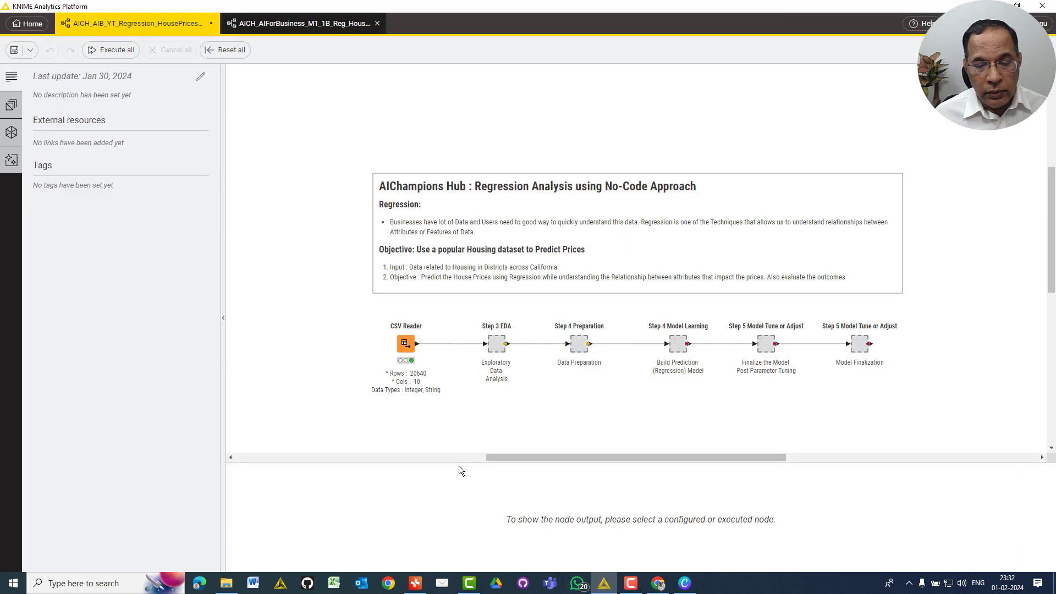
pyautogui.moveTo(459, 466); pyautogui.dragTo(457, 480)
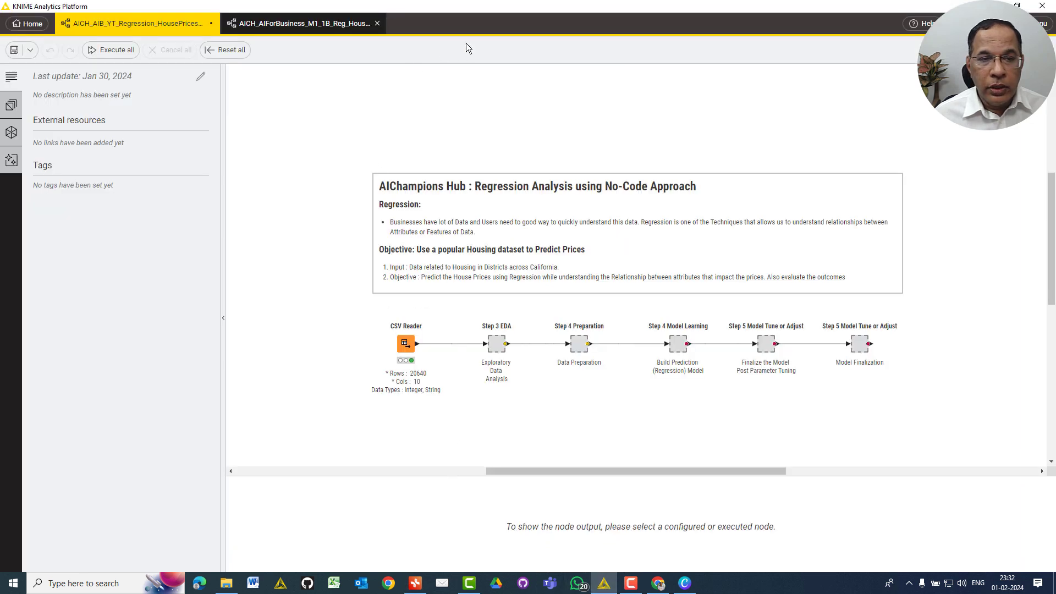
pyautogui.click(222, 318)
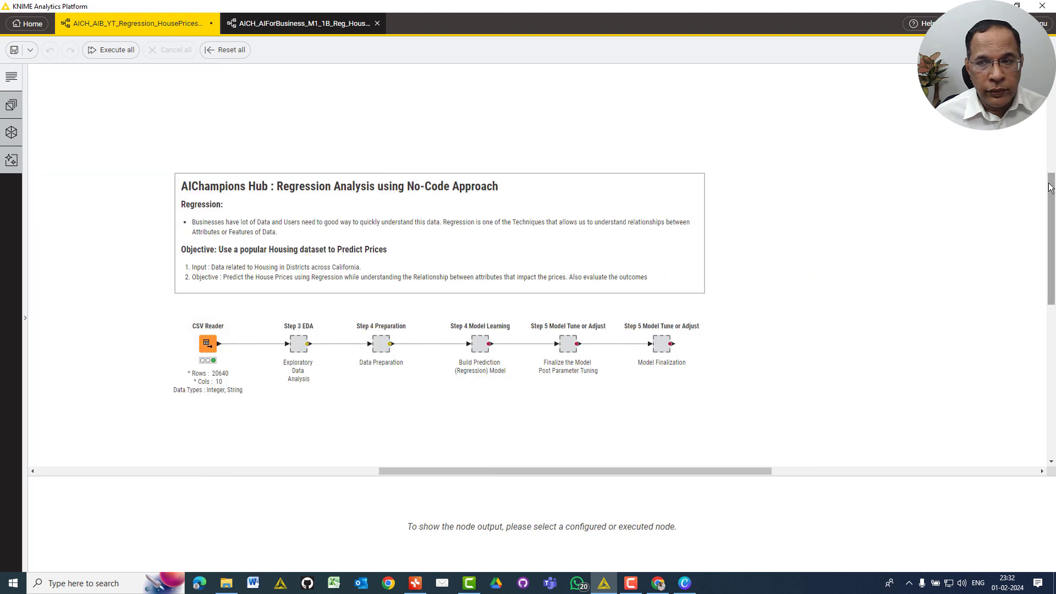
pyautogui.moveTo(1051, 187); pyautogui.dragTo(1048, 216)
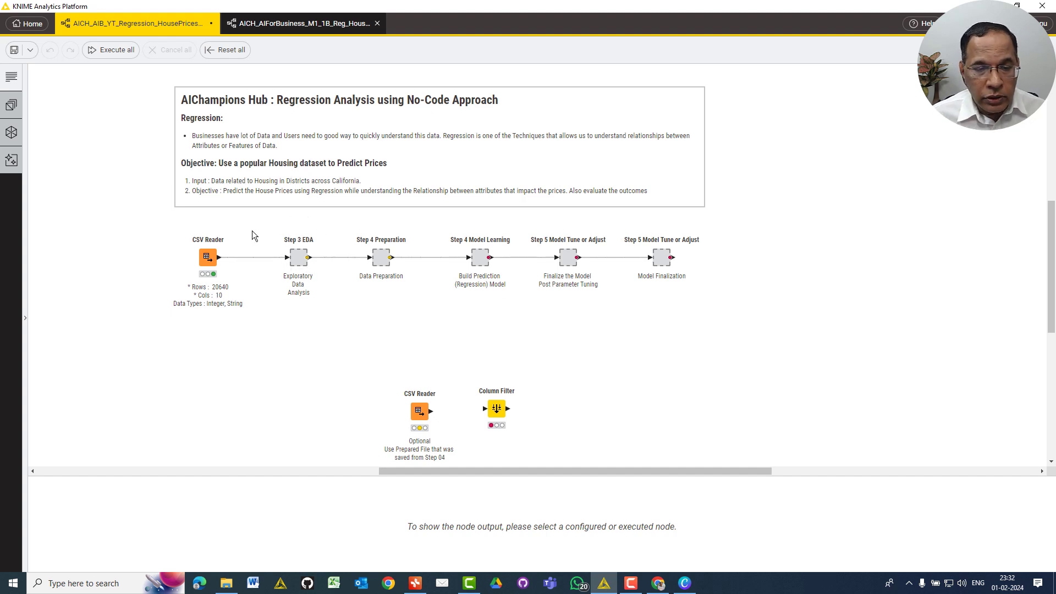
# Show the output of the CSV Reader feeding Step 3 EDA, and review its ./housing.csv configuration and data preview without saving changes.
pyautogui.click(212, 267)
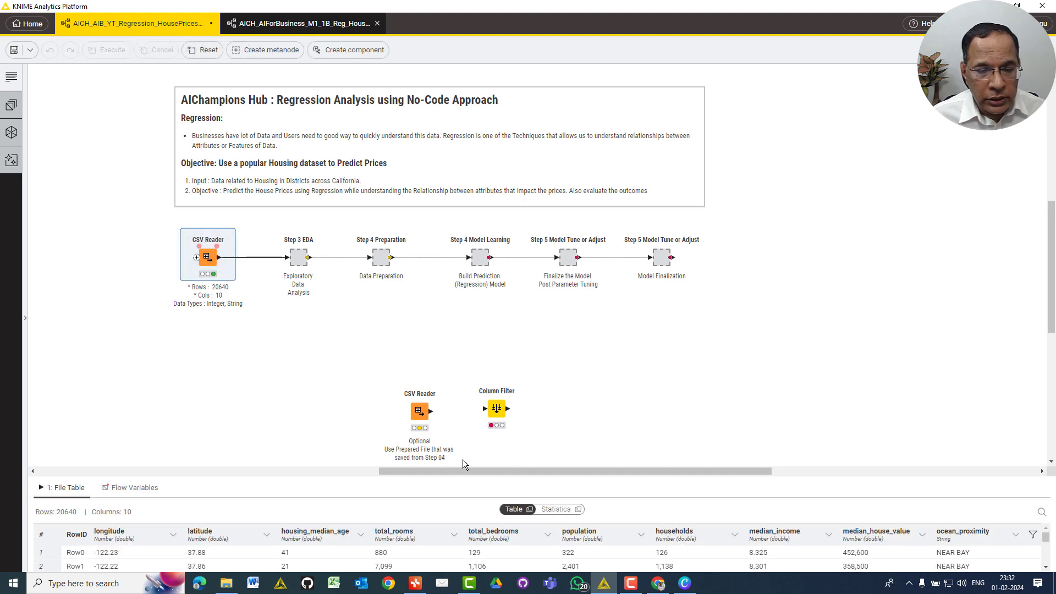
pyautogui.moveTo(463, 477); pyautogui.dragTo(463, 327)
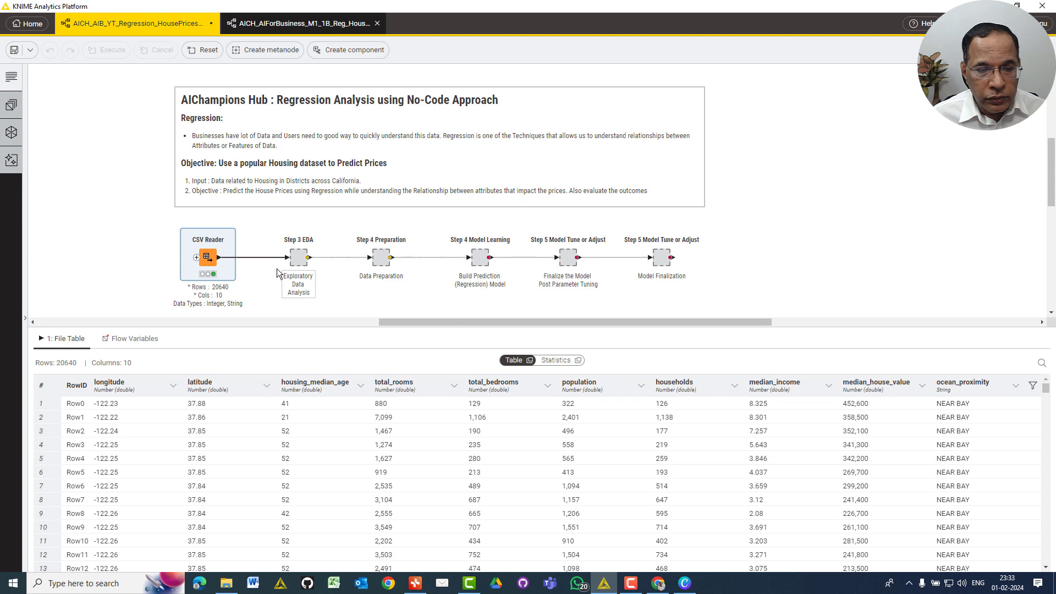
pyautogui.doubleClick(209, 256)
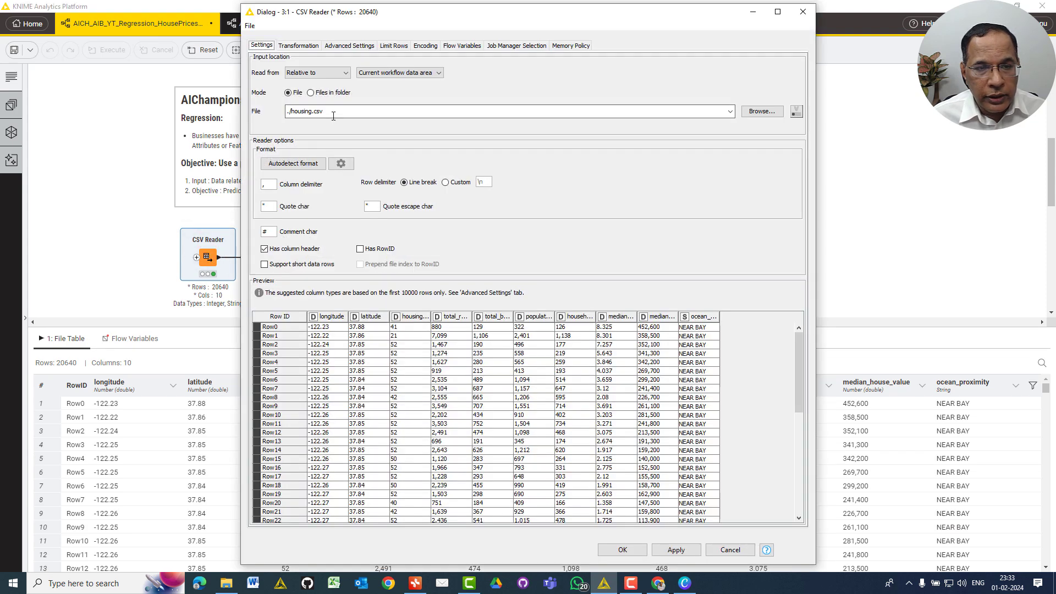
pyautogui.scroll(-6, 432, 341)
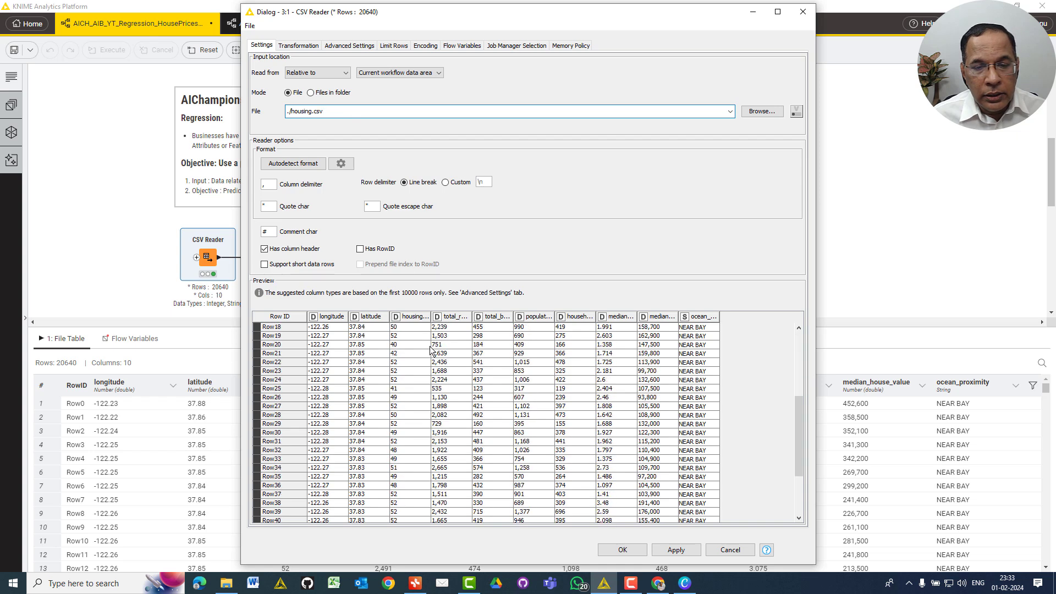
pyautogui.scroll(-20, 431, 352)
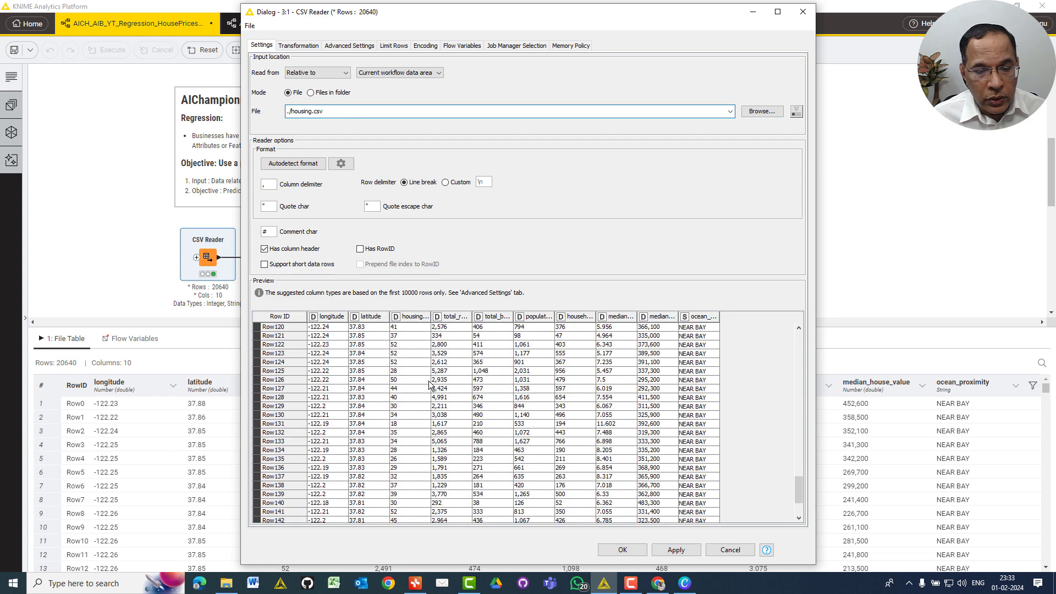
pyautogui.click(730, 550)
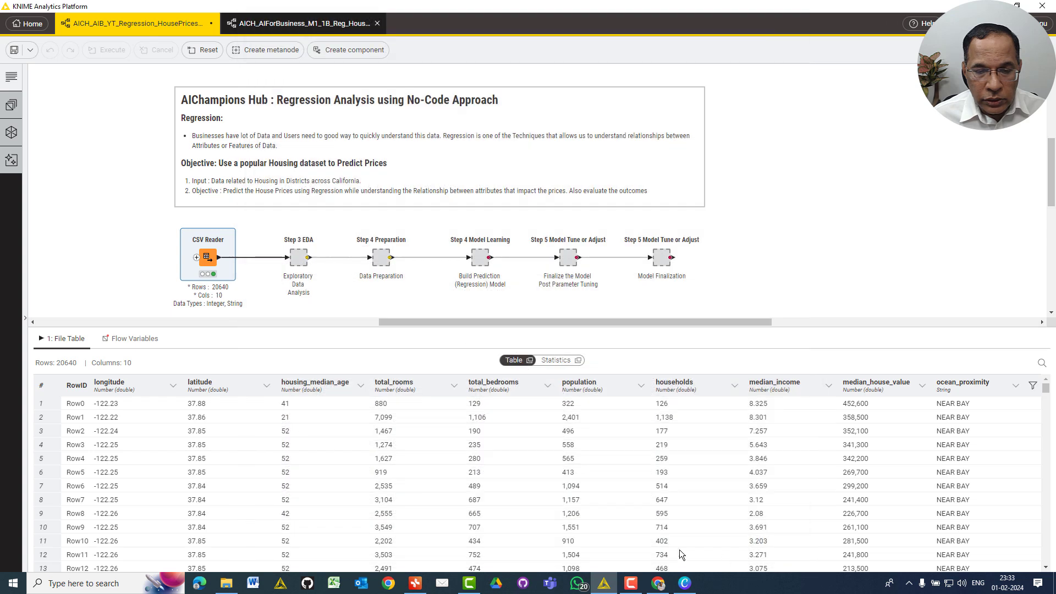
# Enlarge the CSV Reader's output table and examine its row count, column count and column types.
pyautogui.moveTo(358, 330); pyautogui.dragTo(286, 338)
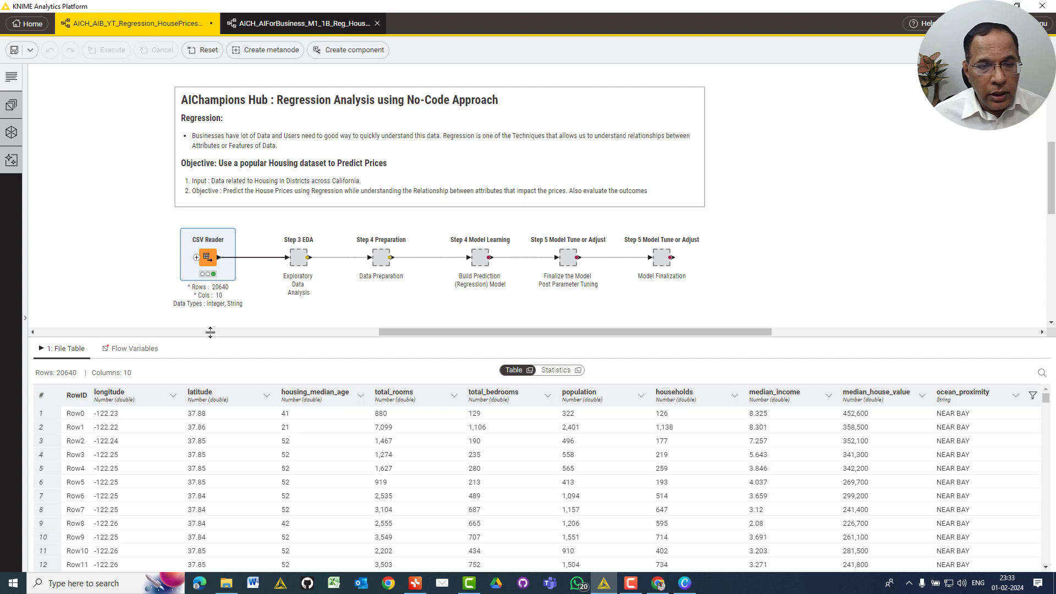
pyautogui.moveTo(209, 335); pyautogui.dragTo(209, 326)
pyautogui.moveTo(199, 230)
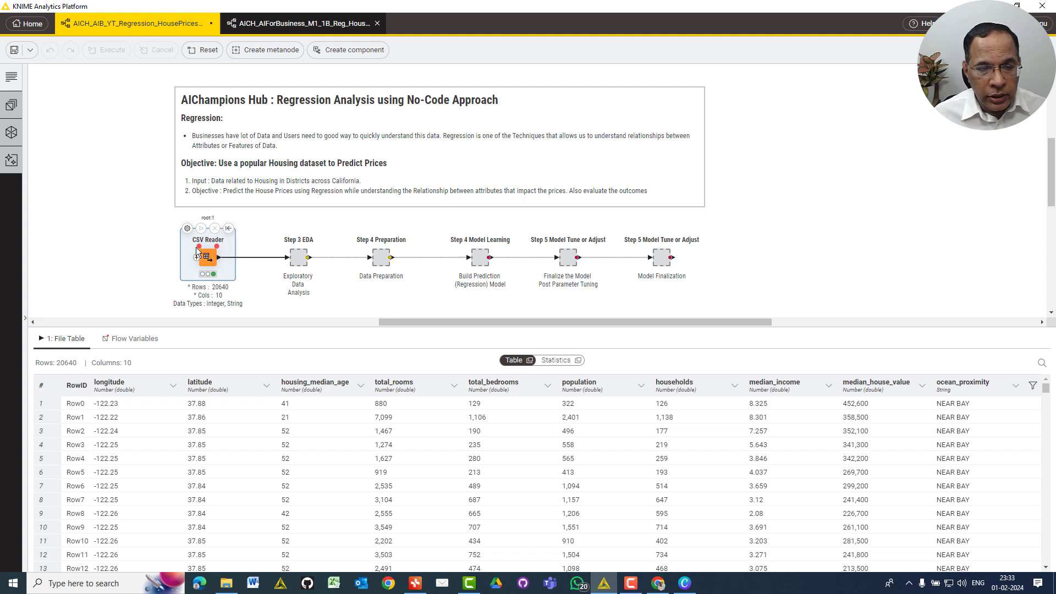
pyautogui.moveTo(414, 329); pyautogui.dragTo(418, 226)
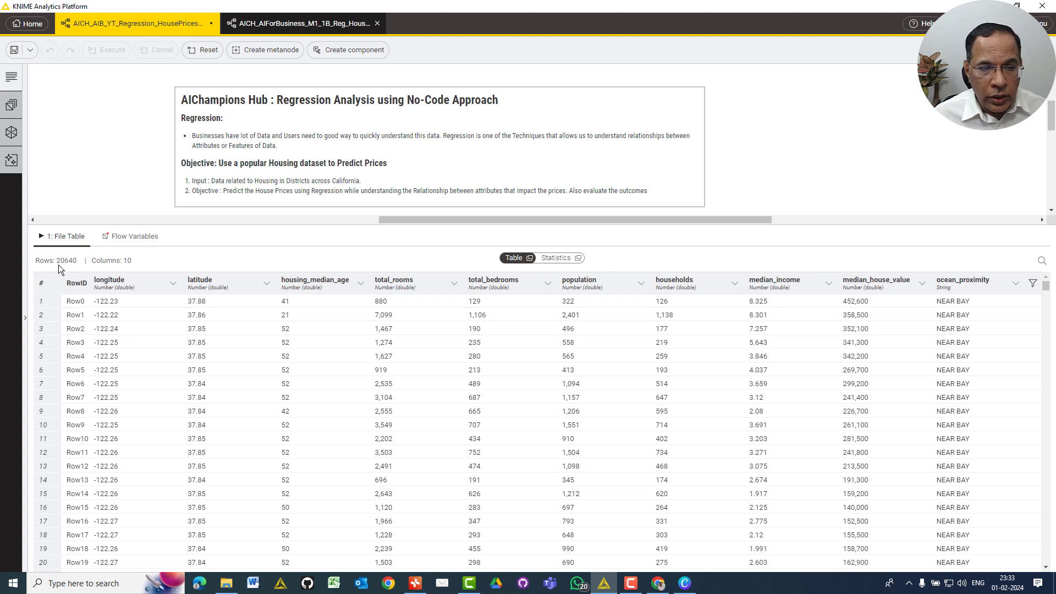
pyautogui.moveTo(55, 260); pyautogui.dragTo(107, 262)
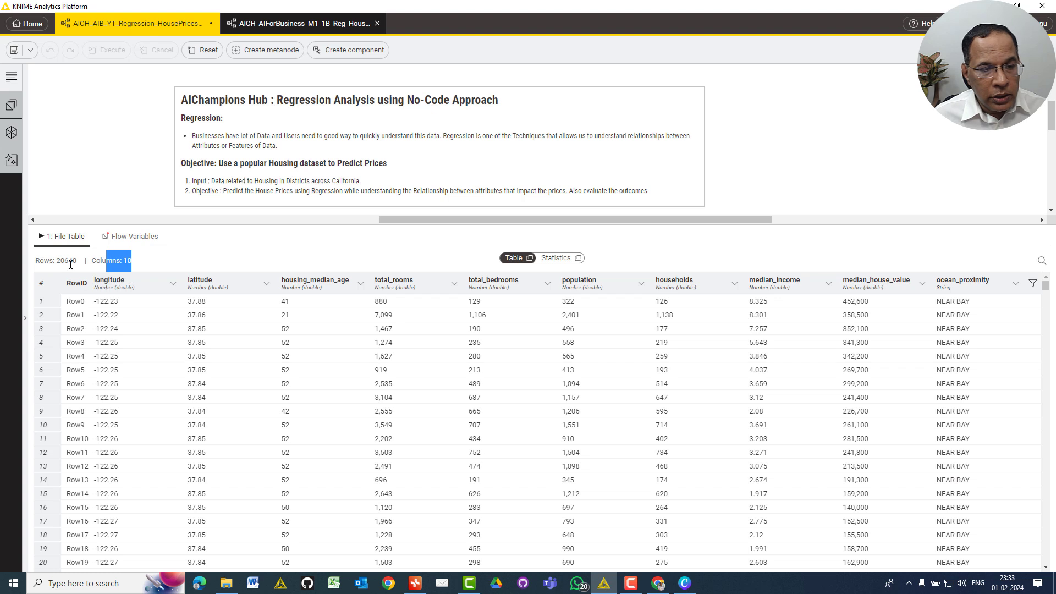
pyautogui.moveTo(78, 262); pyautogui.dragTo(55, 260)
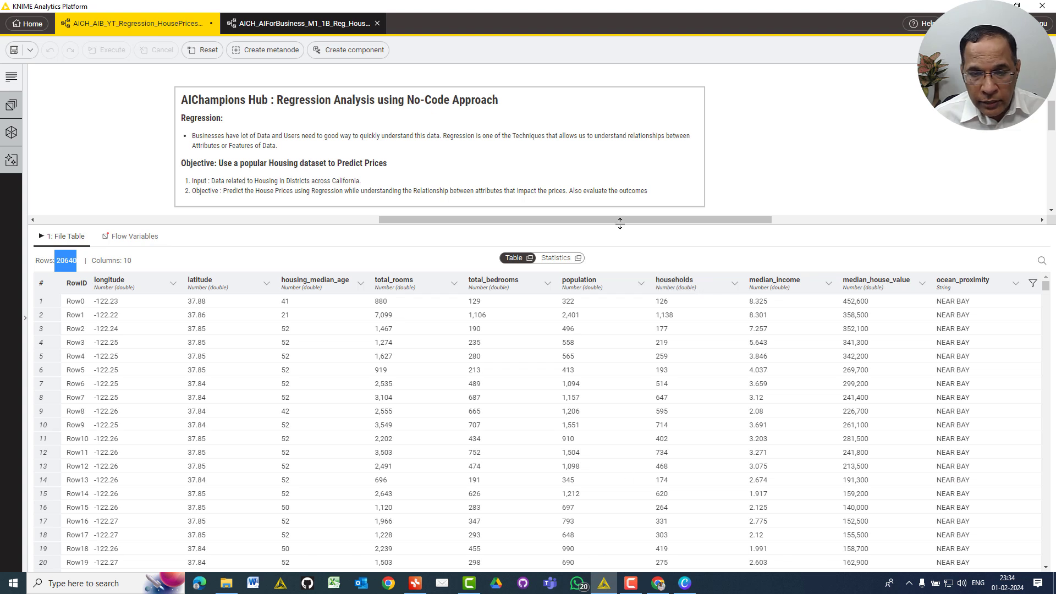
pyautogui.moveTo(619, 220)
pyautogui.mouseDown()
pyautogui.moveTo(702, 220)
pyautogui.moveTo(609, 220)
pyautogui.mouseUp()
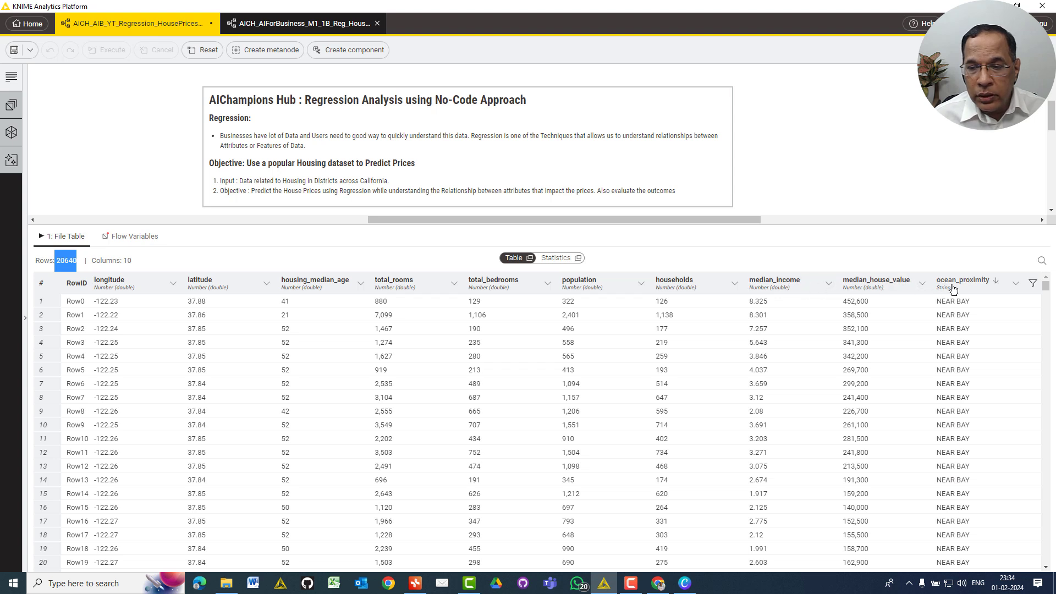
# Filter the output table to INLAND in the ocean_proximity column and look through the matching rows.
pyautogui.click(1032, 287)
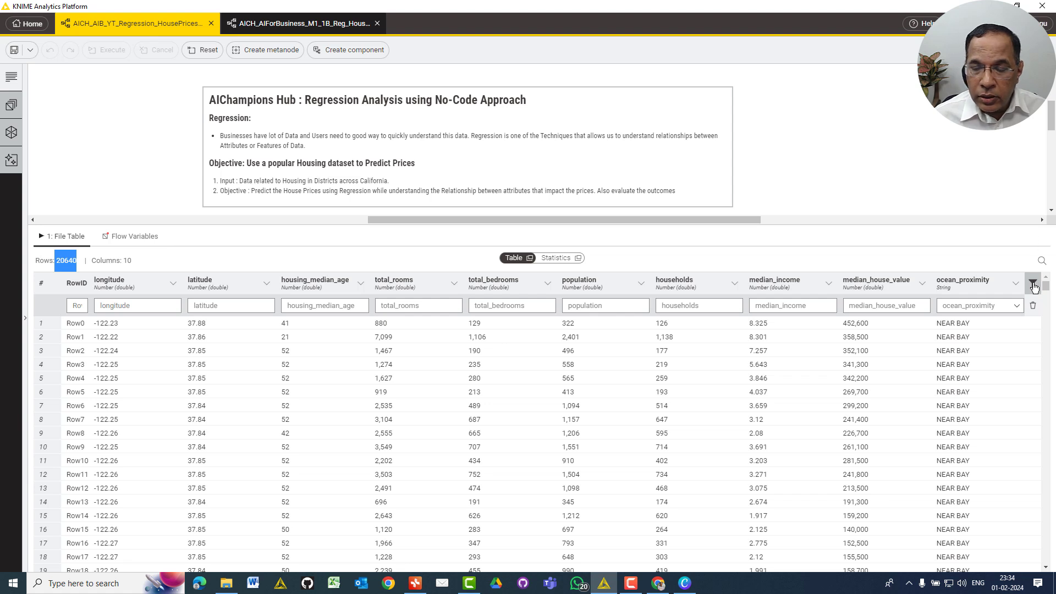
pyautogui.click(1015, 306)
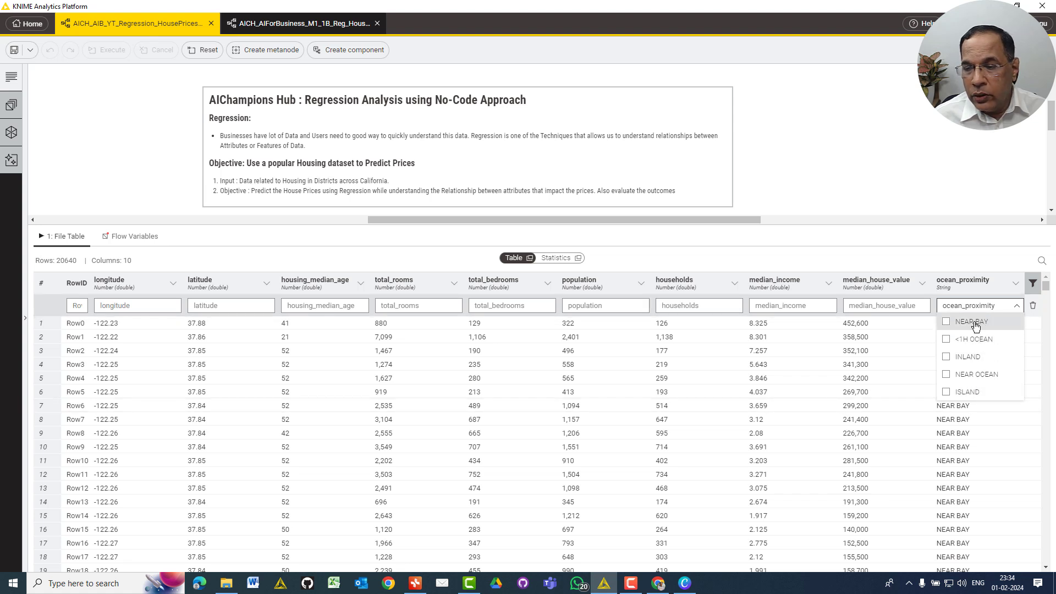
pyautogui.click(971, 357)
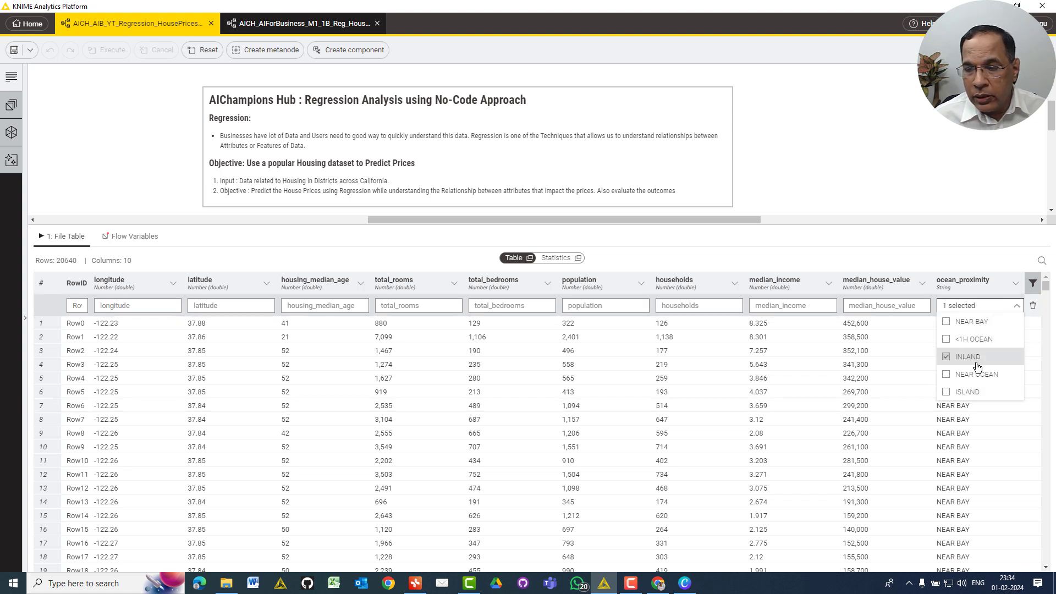
pyautogui.click(938, 255)
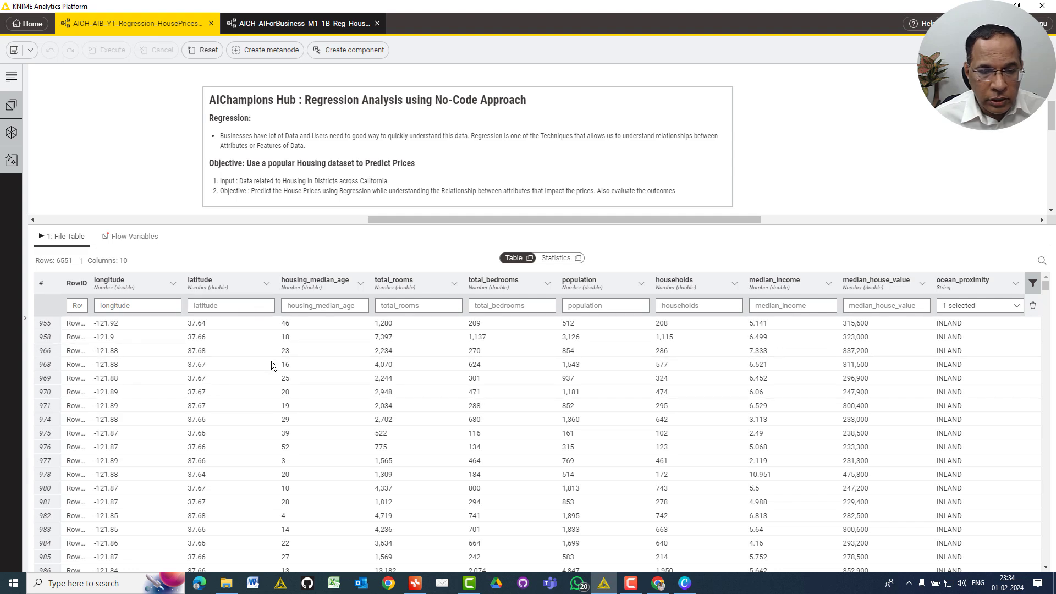
pyautogui.scroll(-10, 272, 361)
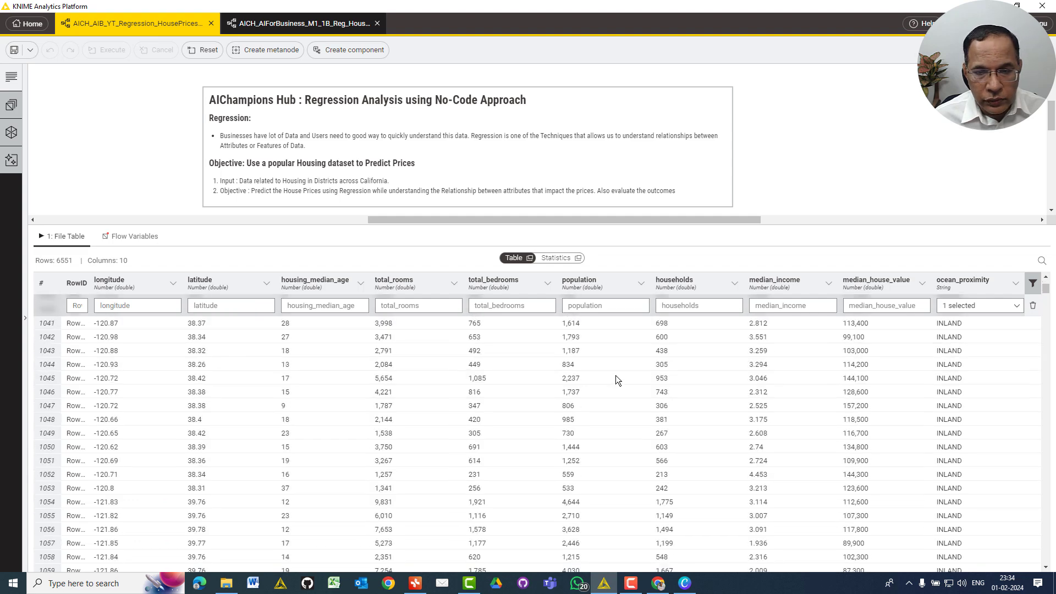
pyautogui.scroll(10, 616, 375)
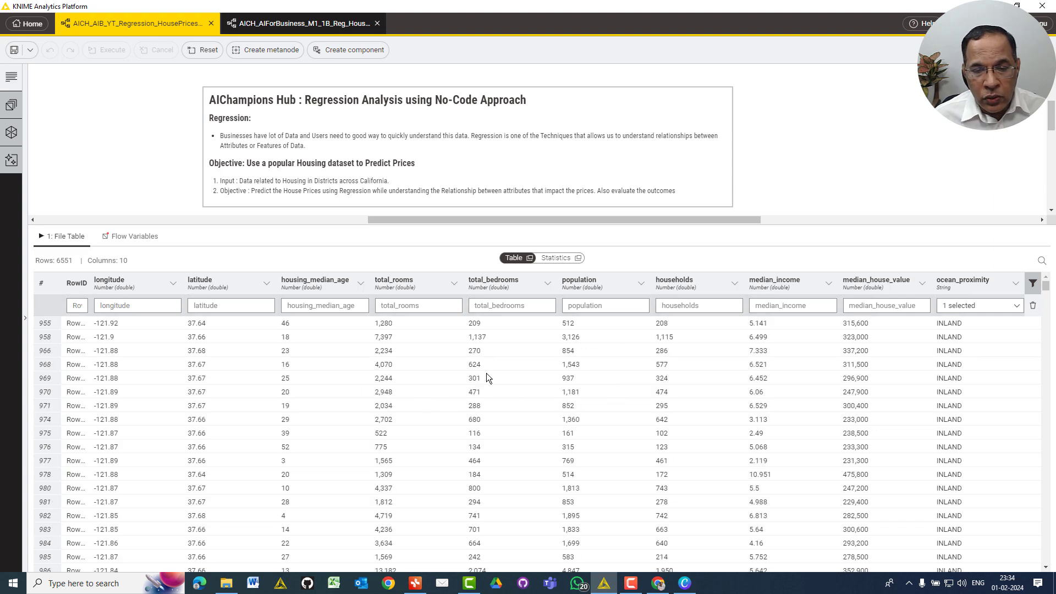
# Clear the output table's filters and review the available ocean_proximity categories without selecting any.
pyautogui.click(1034, 308)
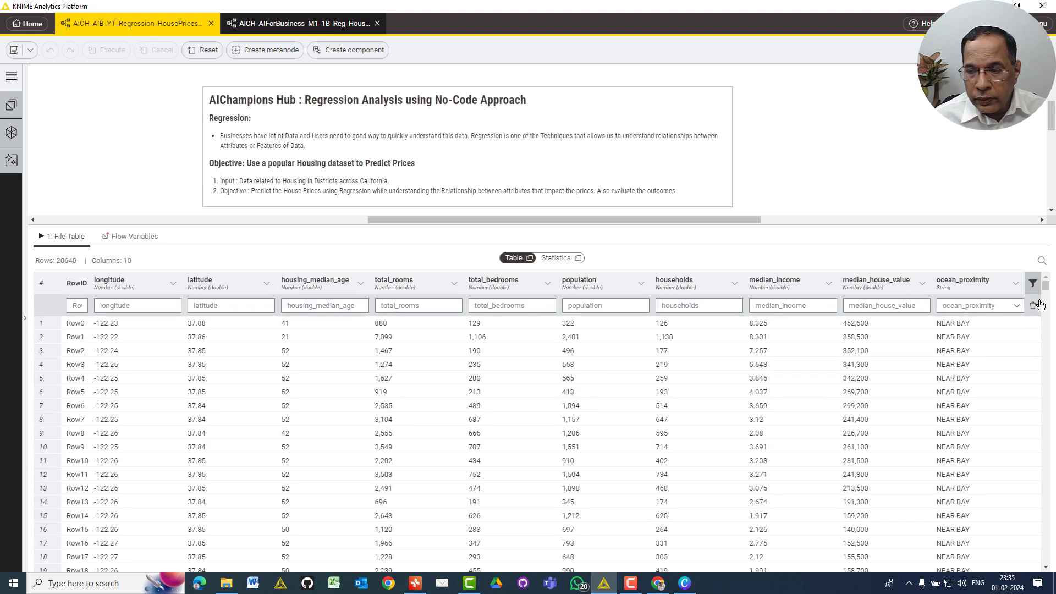
pyautogui.click(990, 305)
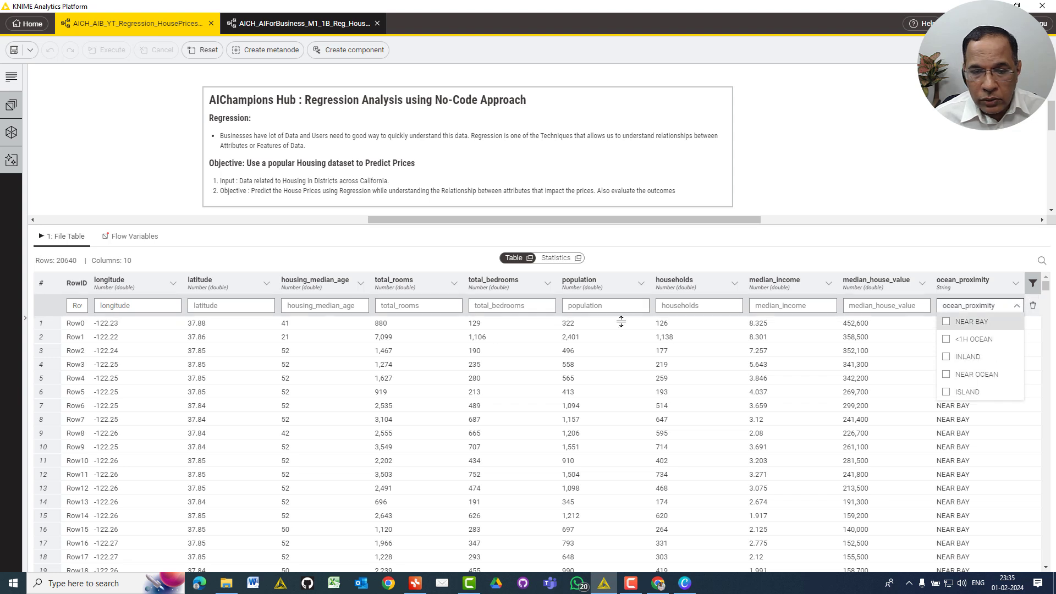
pyautogui.click(84, 263)
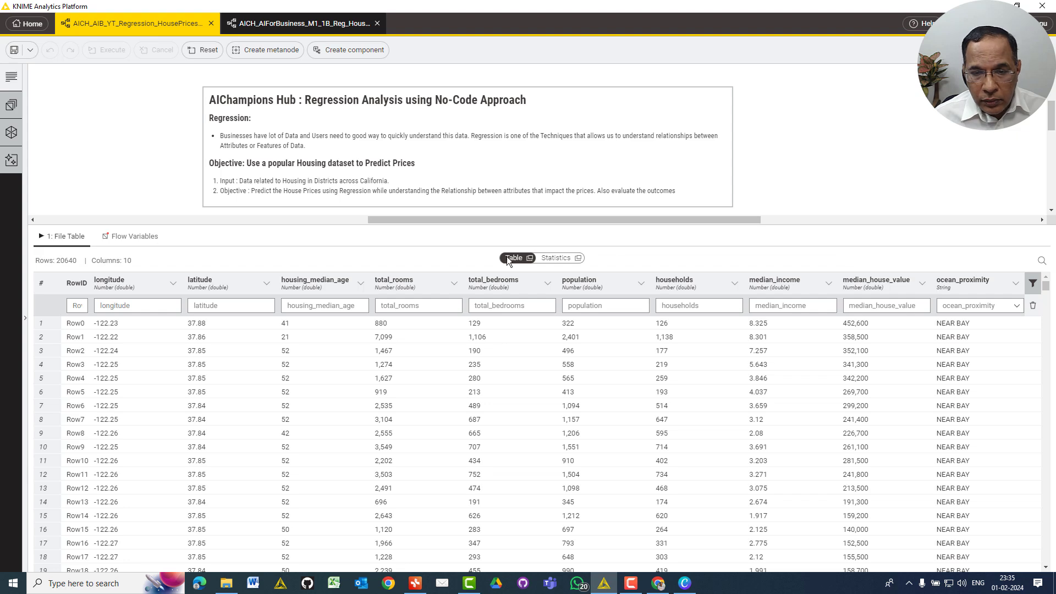
# Show the Statistics view of the output, widen the Name column and examine the statistics of each housing attribute.
pyautogui.click(553, 258)
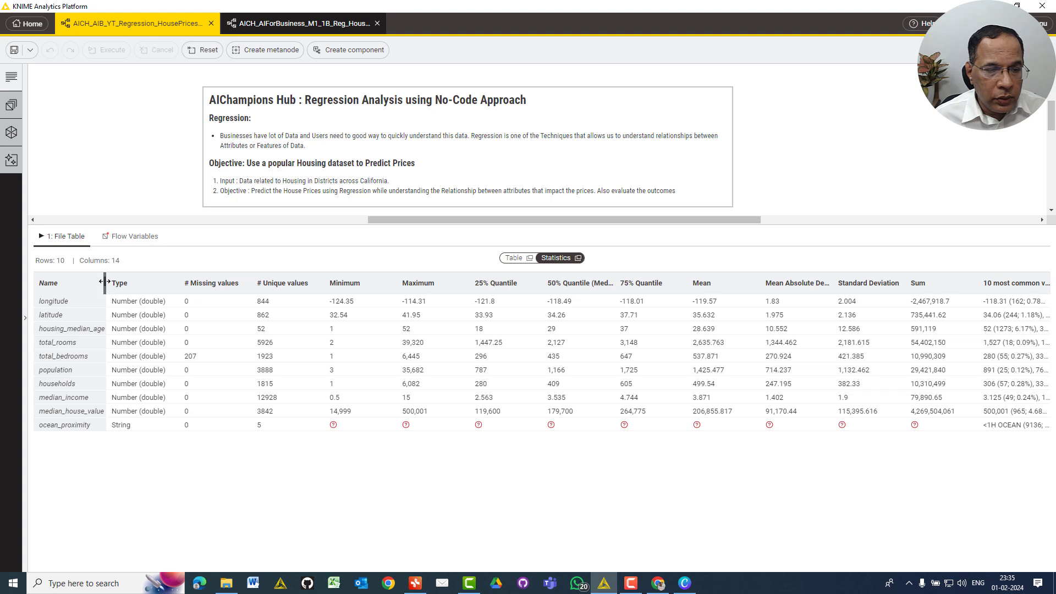
pyautogui.moveTo(115, 281); pyautogui.dragTo(130, 280)
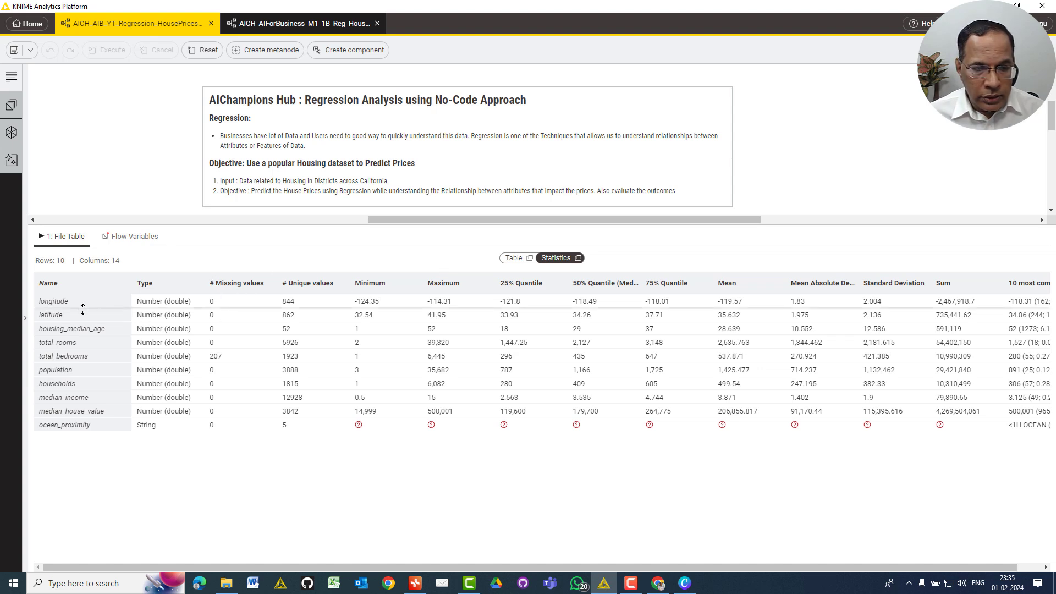
pyautogui.click(105, 333)
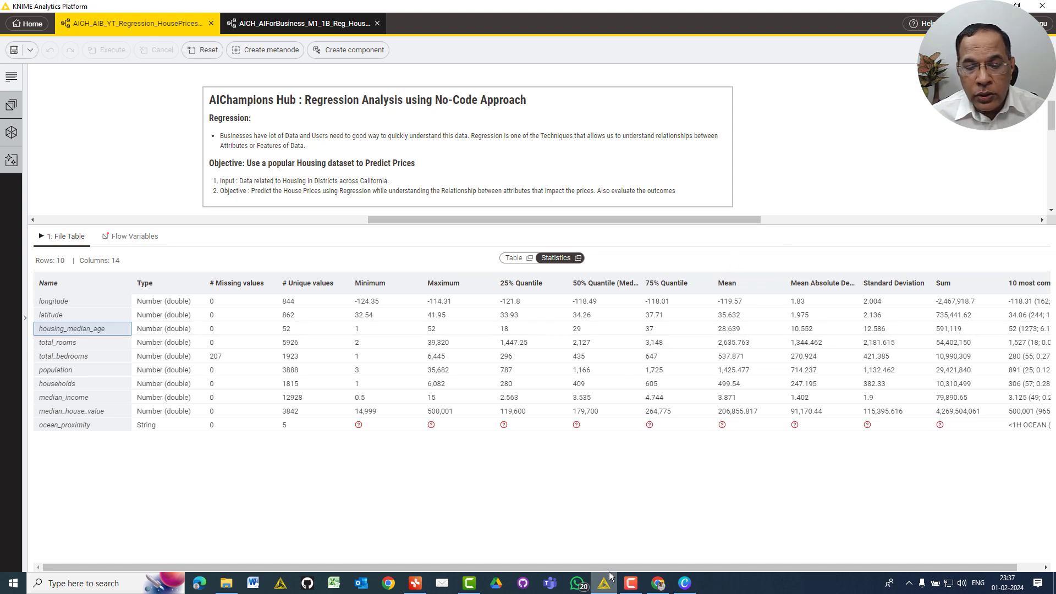
pyautogui.moveTo(610, 567); pyautogui.dragTo(712, 564)
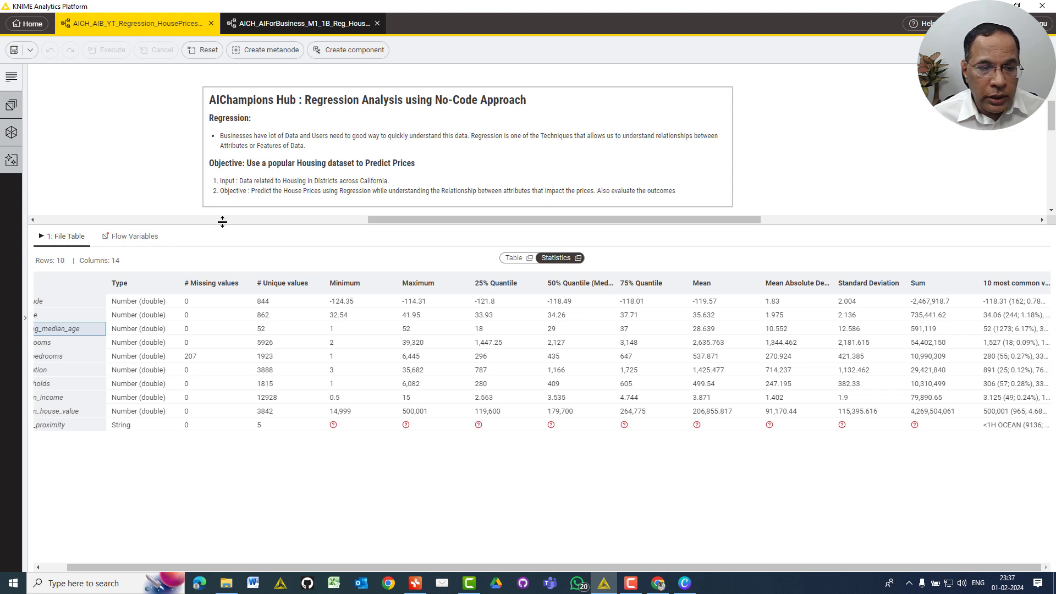
# Collapse the output table, open the CSV Reader's configuration to check its file and reader options, and close it without changes.
pyautogui.moveTo(222, 223); pyautogui.dragTo(173, 504)
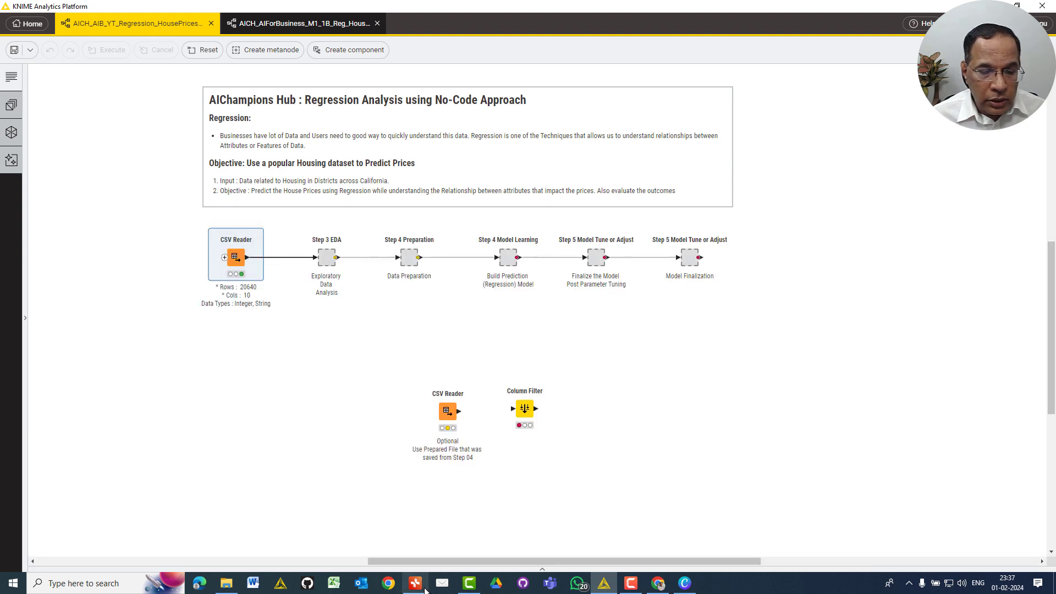
pyautogui.rightClick(234, 262)
pyautogui.moveTo(251, 293)
pyautogui.click(210, 312)
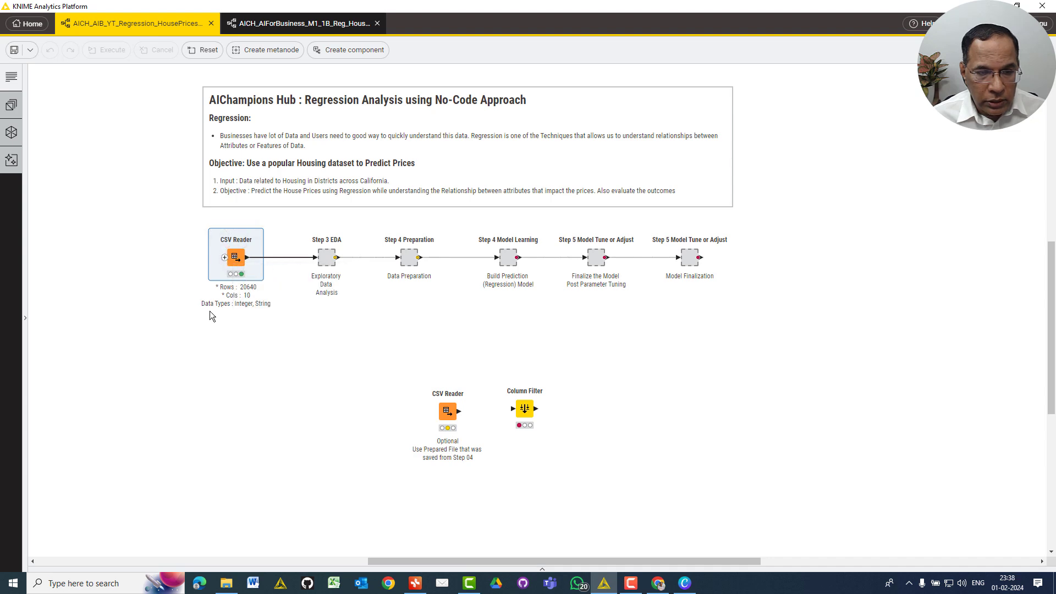
pyautogui.doubleClick(234, 261)
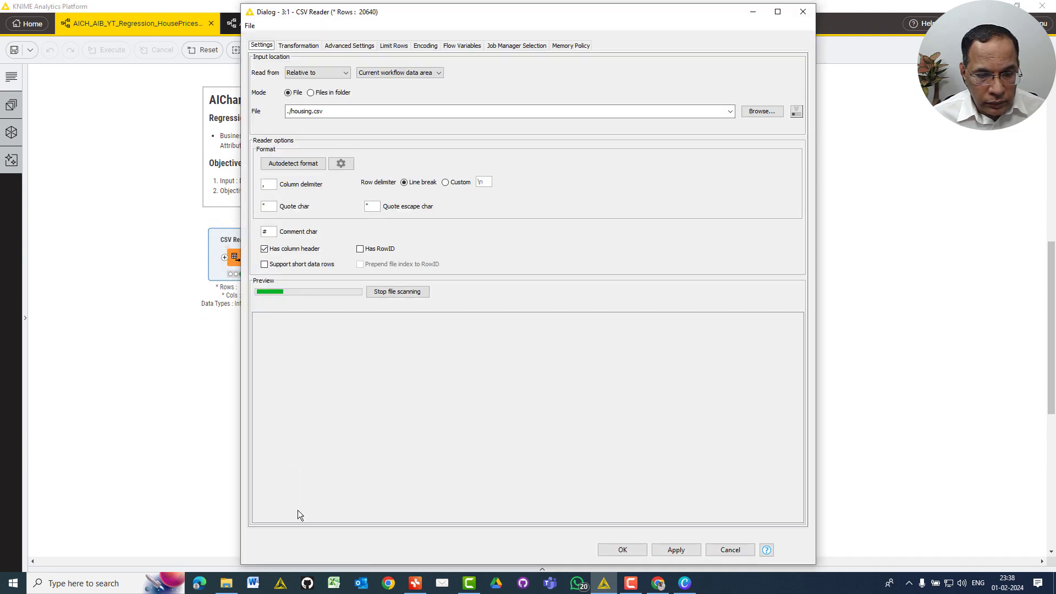
pyautogui.click(730, 550)
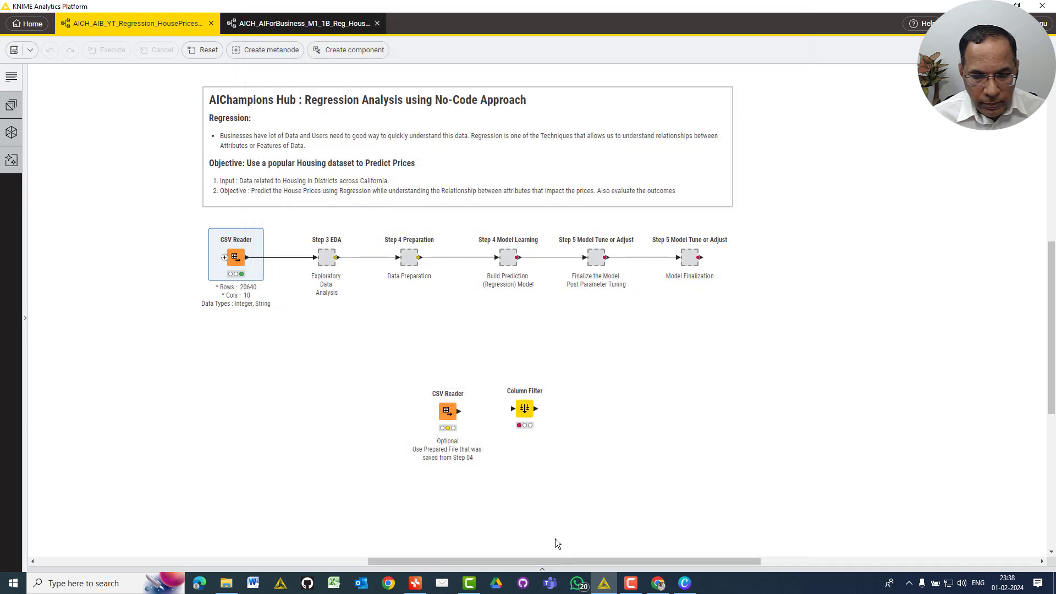
# Bring back the CSV Reader's statistics and examine the missing values of total_bedrooms and the data type of ocean_proximity.
pyautogui.moveTo(556, 563); pyautogui.dragTo(585, 314)
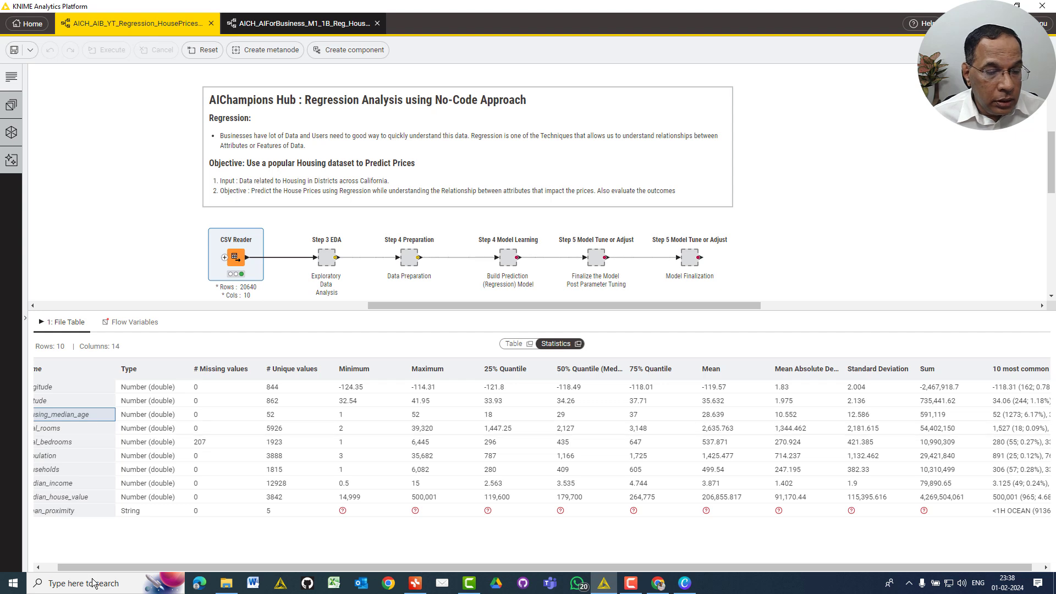
pyautogui.moveTo(96, 568); pyautogui.dragTo(80, 570)
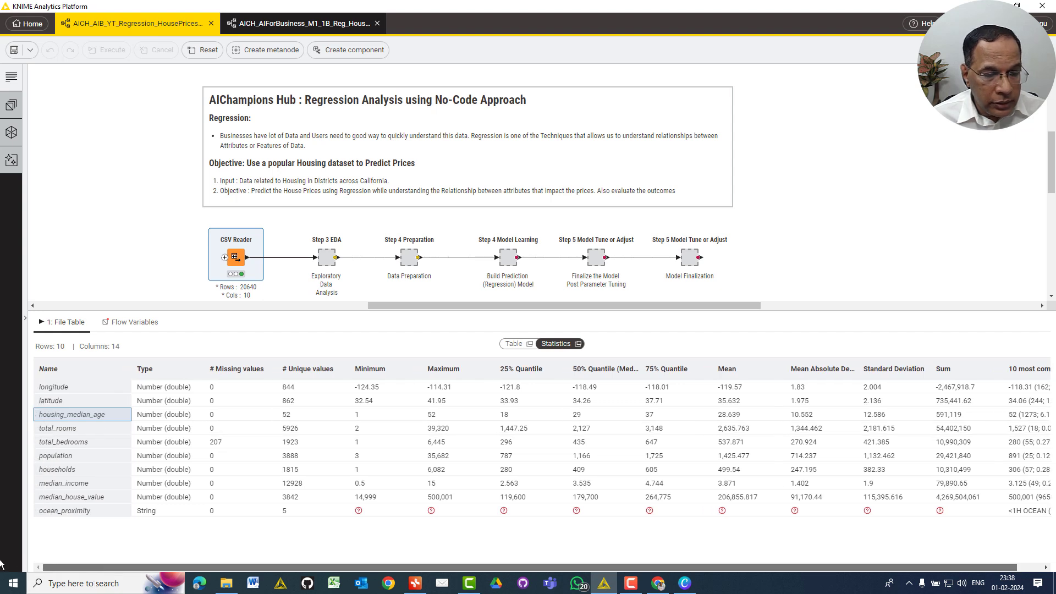
pyautogui.click(80, 436)
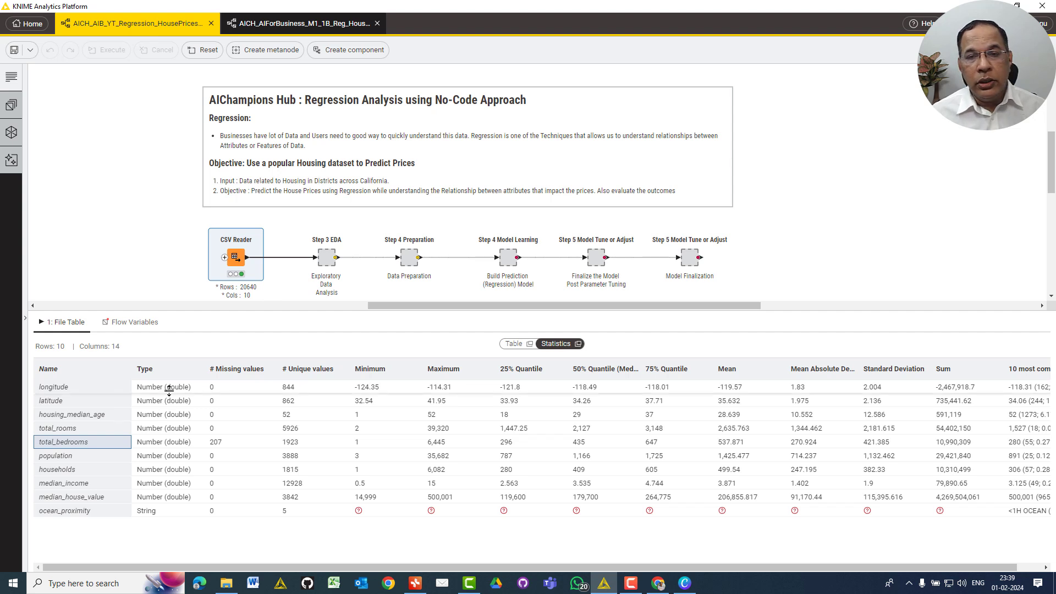
pyautogui.click(172, 514)
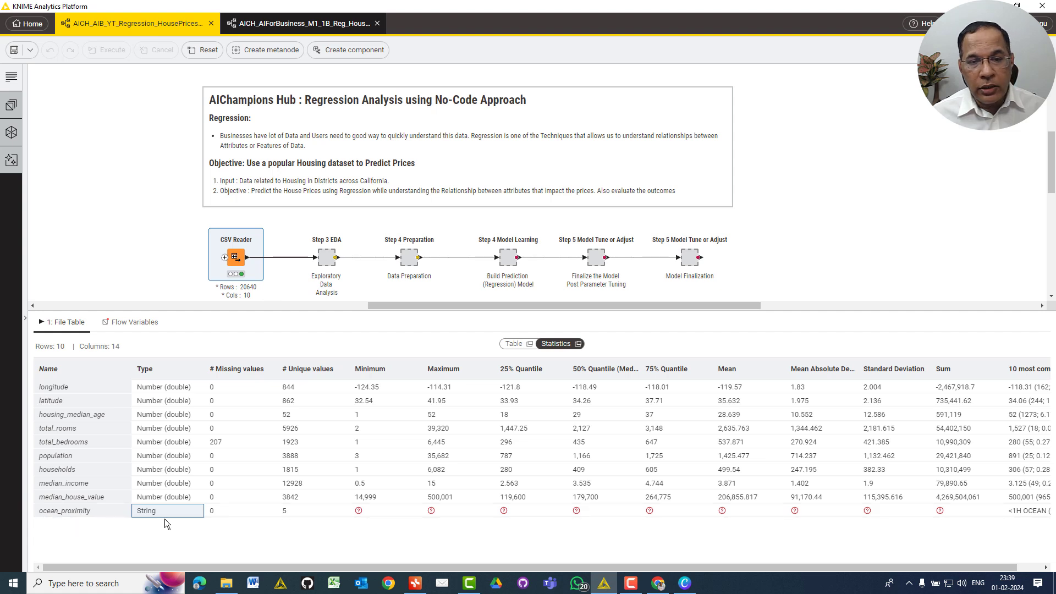
# Open the Step 3 EDA metanode and shrink the output area to show its Exploratory Data Analysis workflow.
pyautogui.moveTo(315, 312); pyautogui.dragTo(298, 413)
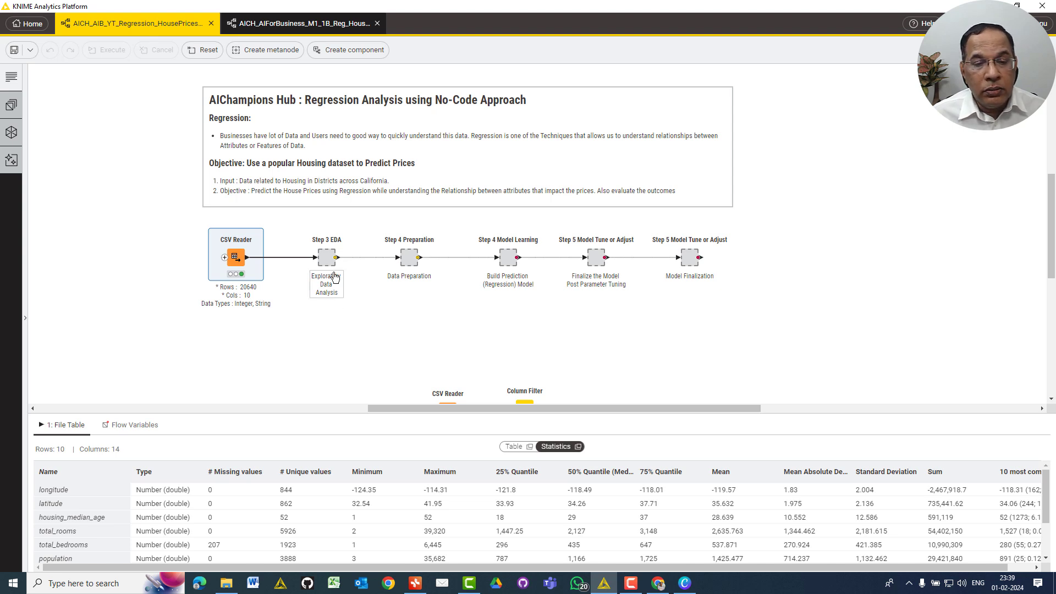
pyautogui.moveTo(329, 257)
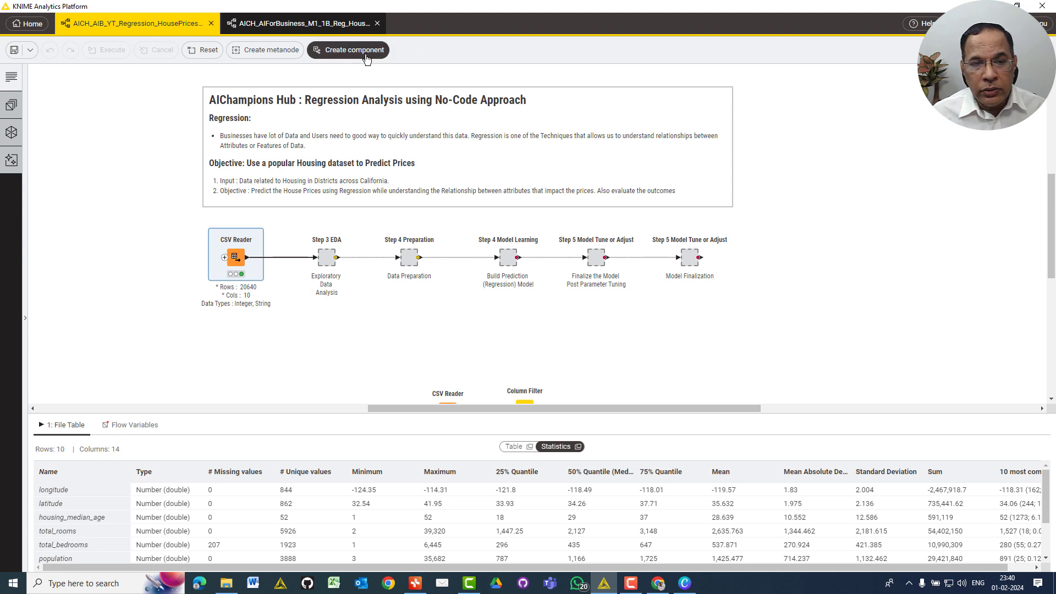
pyautogui.click(326, 265)
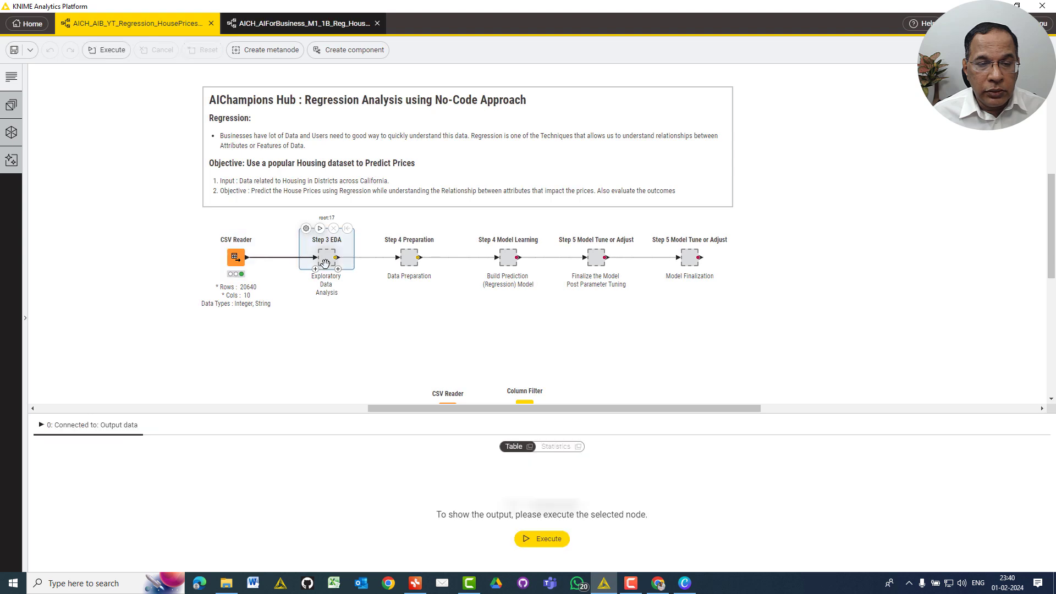
pyautogui.doubleClick(326, 265)
pyautogui.moveTo(349, 414); pyautogui.dragTo(332, 478)
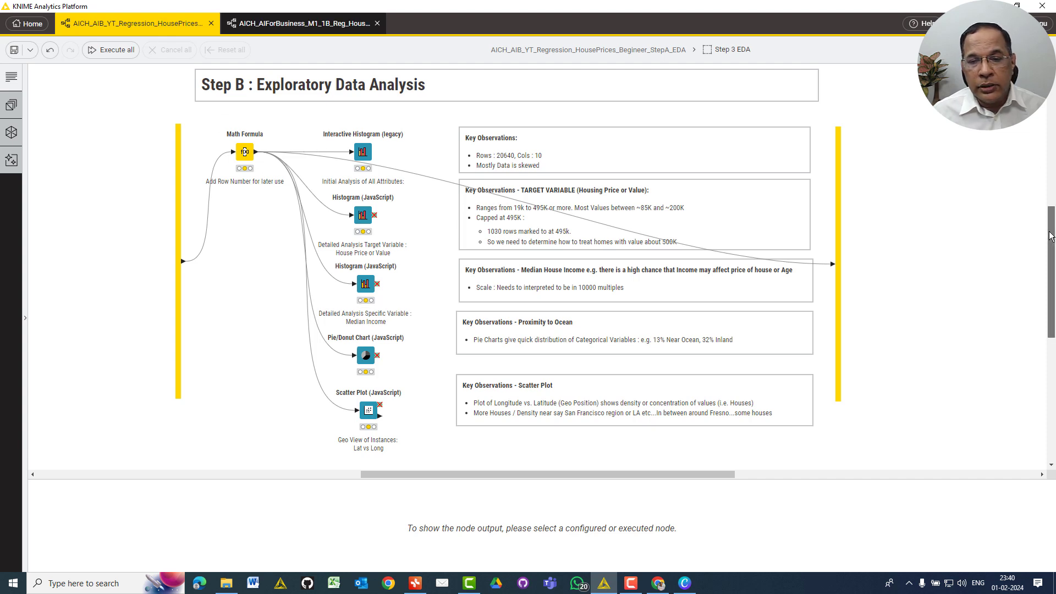
pyautogui.scroll(1, 1051, 234)
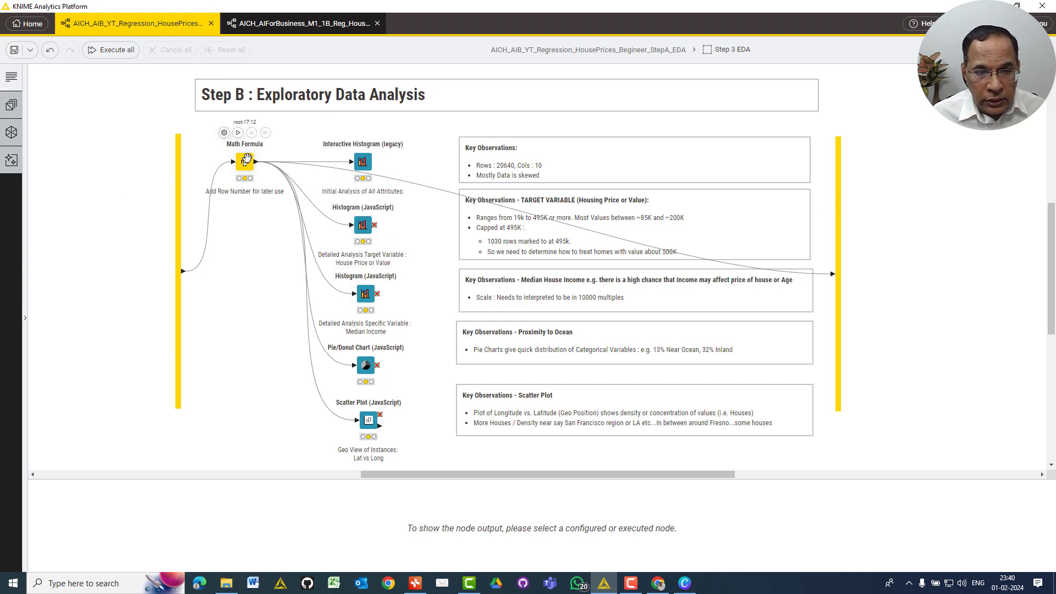
# Move the Math Formula node down between the input port bar and the chart nodes, and nudge the Interactive Histogram (legacy) node slightly.
pyautogui.moveTo(246, 161); pyautogui.dragTo(237, 260)
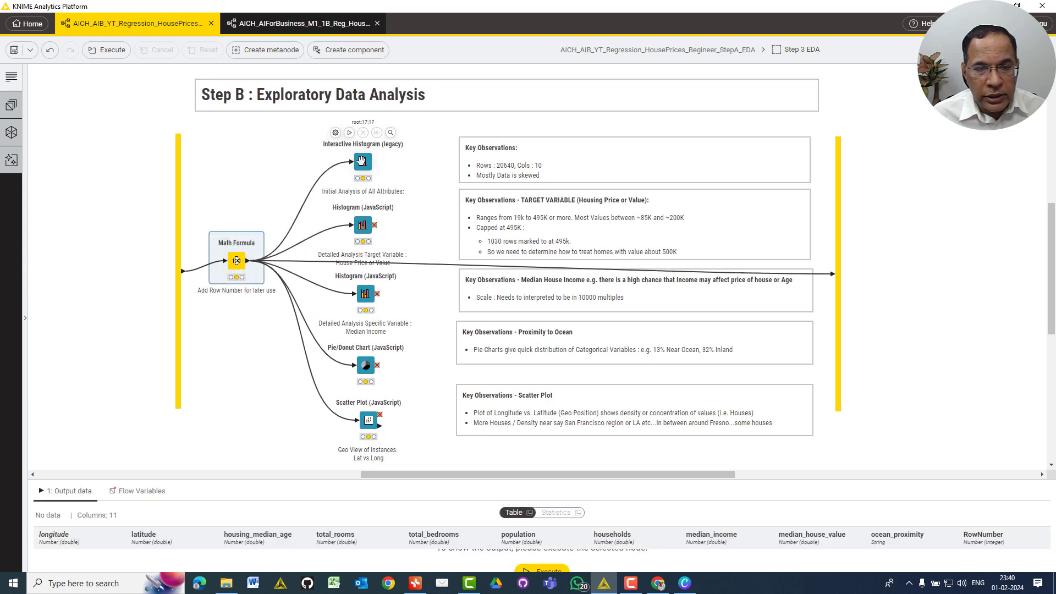
pyautogui.click(400, 161)
pyautogui.moveTo(400, 161); pyautogui.dragTo(360, 158)
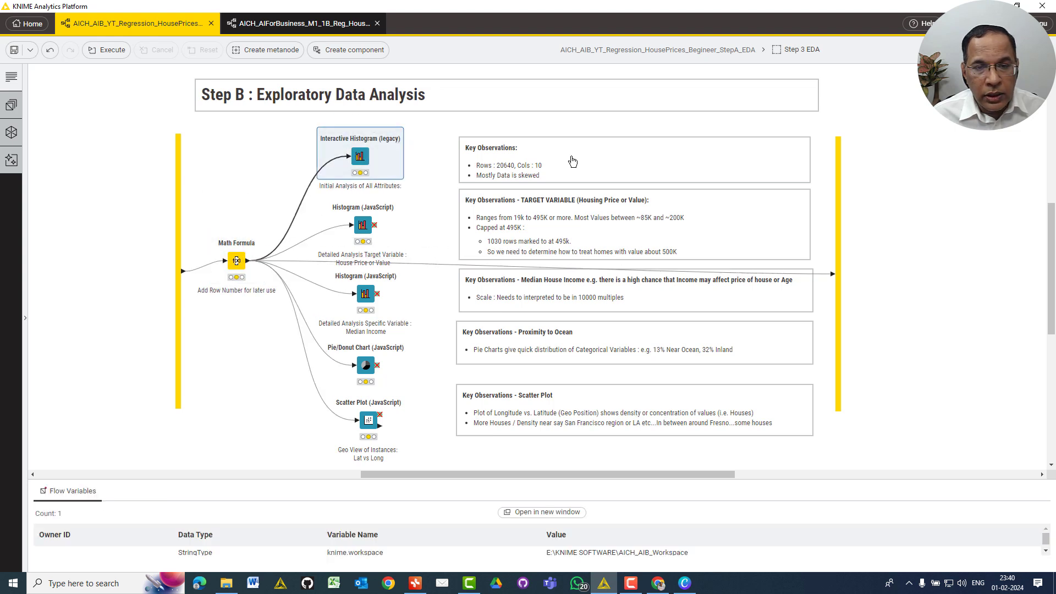
# Try adding an empty workflow annotation beside the Interactive Histogram (legacy) node, then delete it.
pyautogui.click(573, 160)
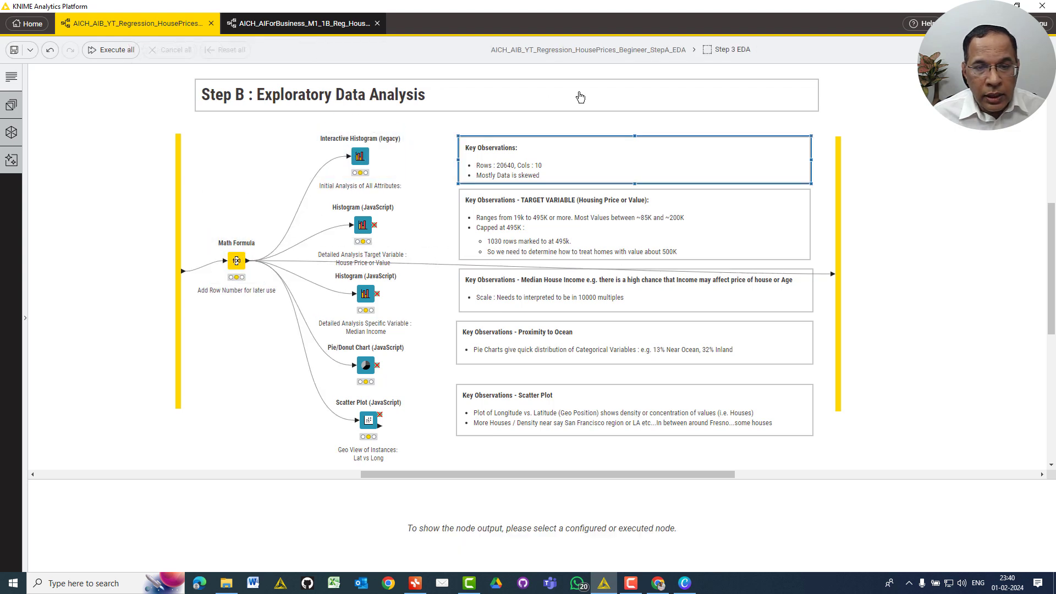
pyautogui.rightClick(263, 133)
pyautogui.click(290, 179)
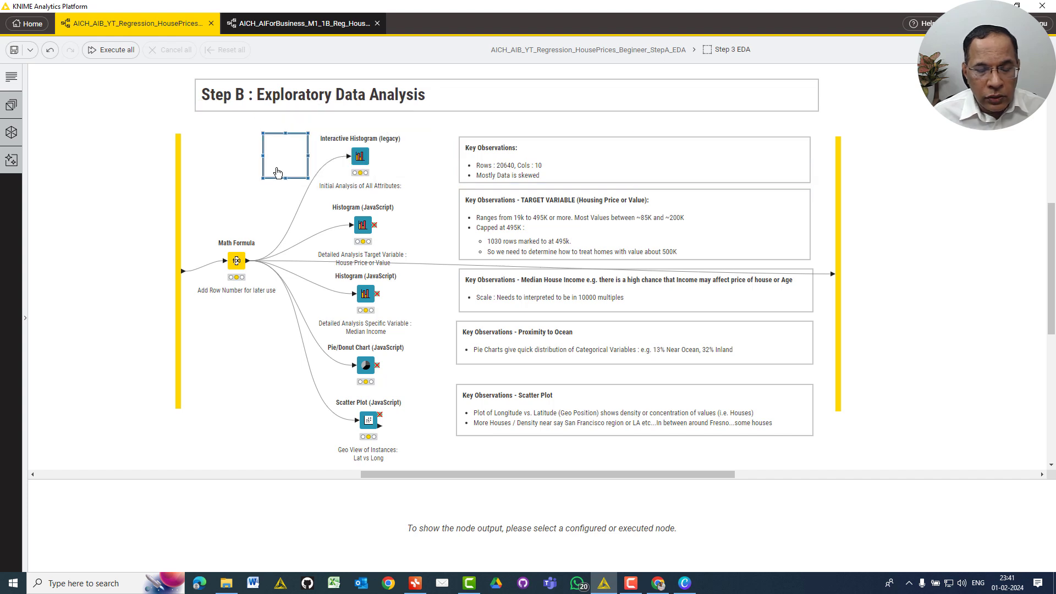
pyautogui.press('Delete')
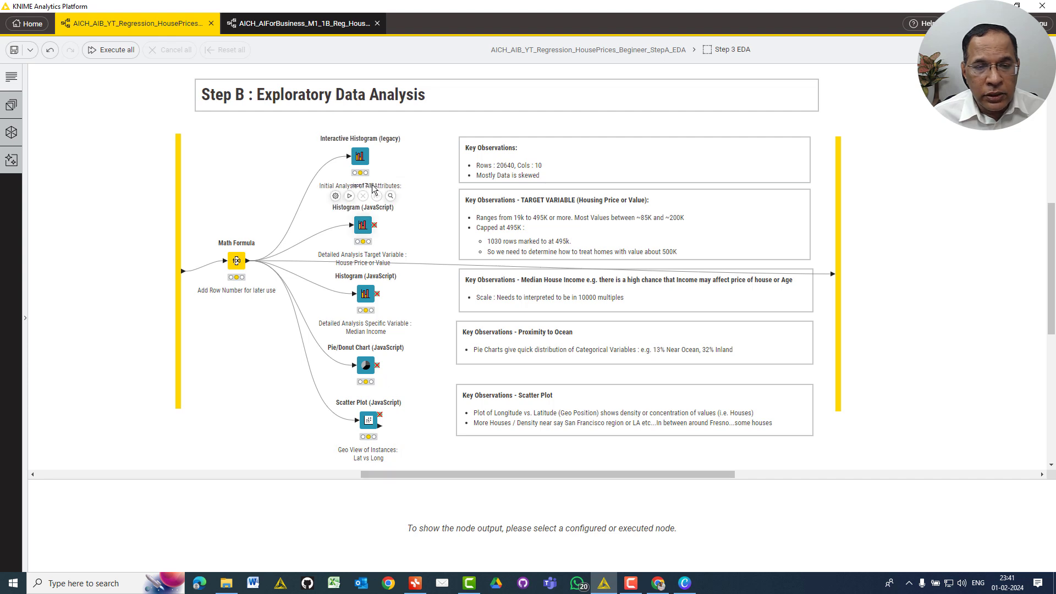
# Nudge the Interactive Histogram (legacy) node slightly and execute it together with the upstream Math Formula node.
pyautogui.click(359, 156)
pyautogui.moveTo(360, 156); pyautogui.dragTo(365, 153)
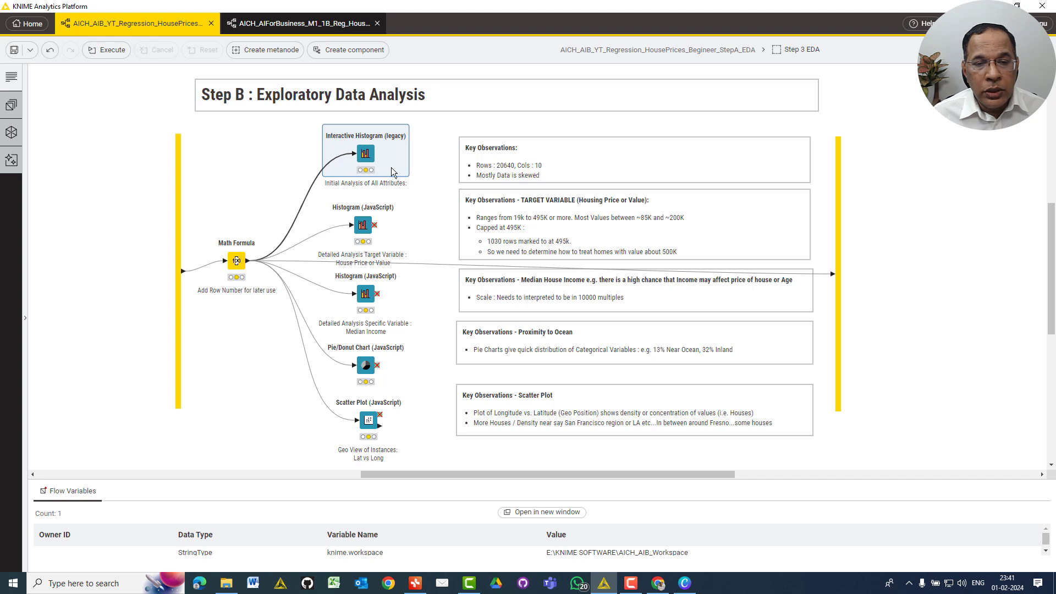
pyautogui.moveTo(388, 167)
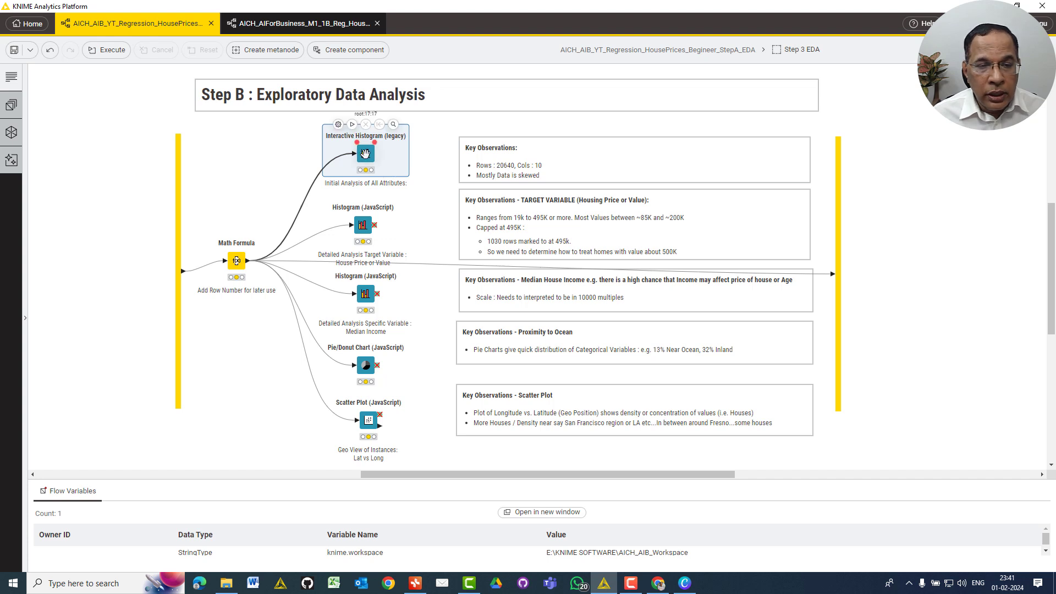
pyautogui.click(353, 125)
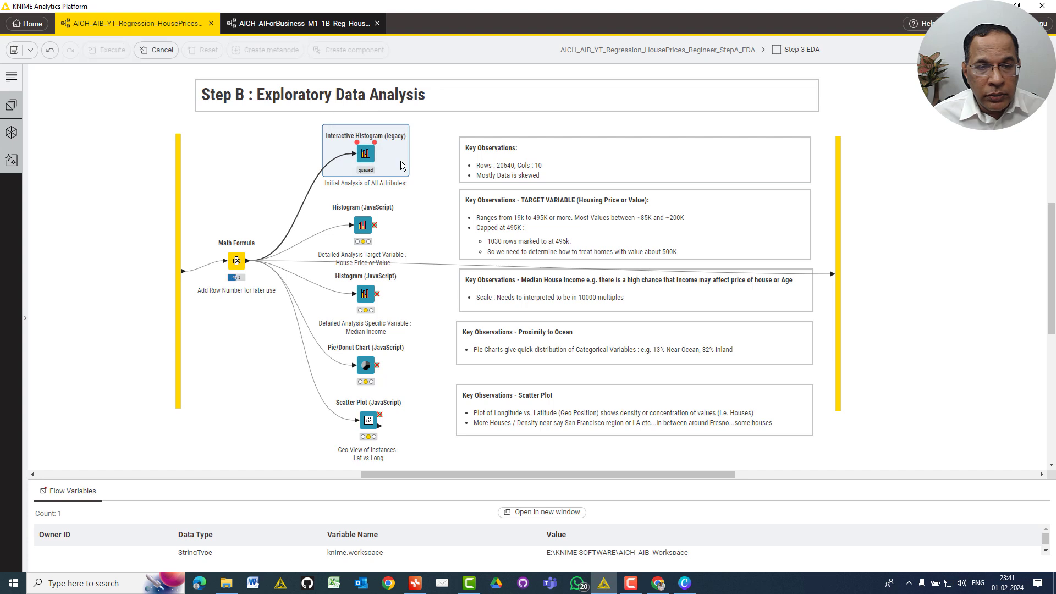
pyautogui.moveTo(382, 205)
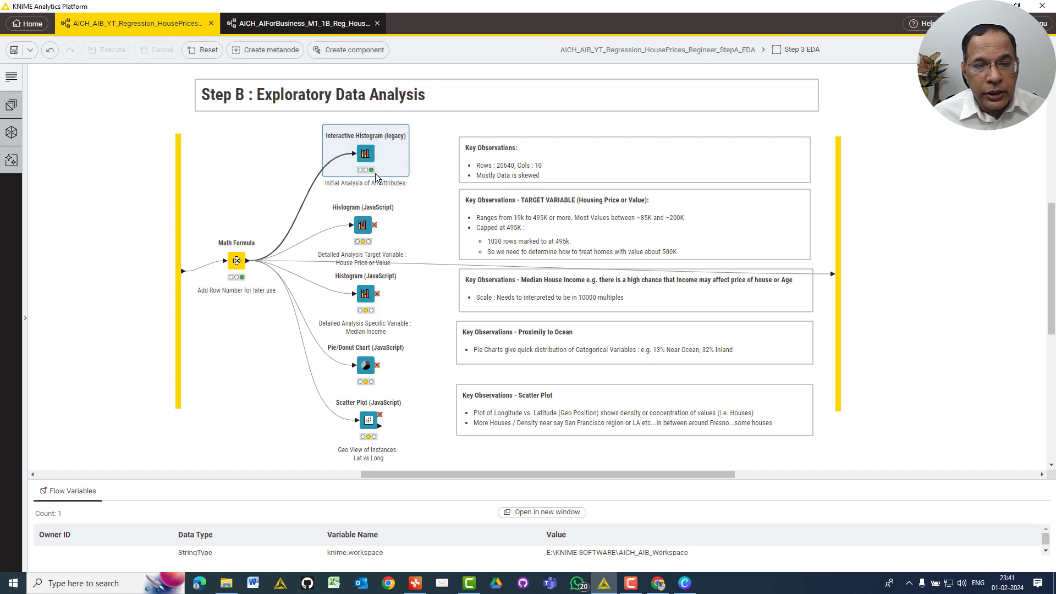
pyautogui.moveTo(373, 168)
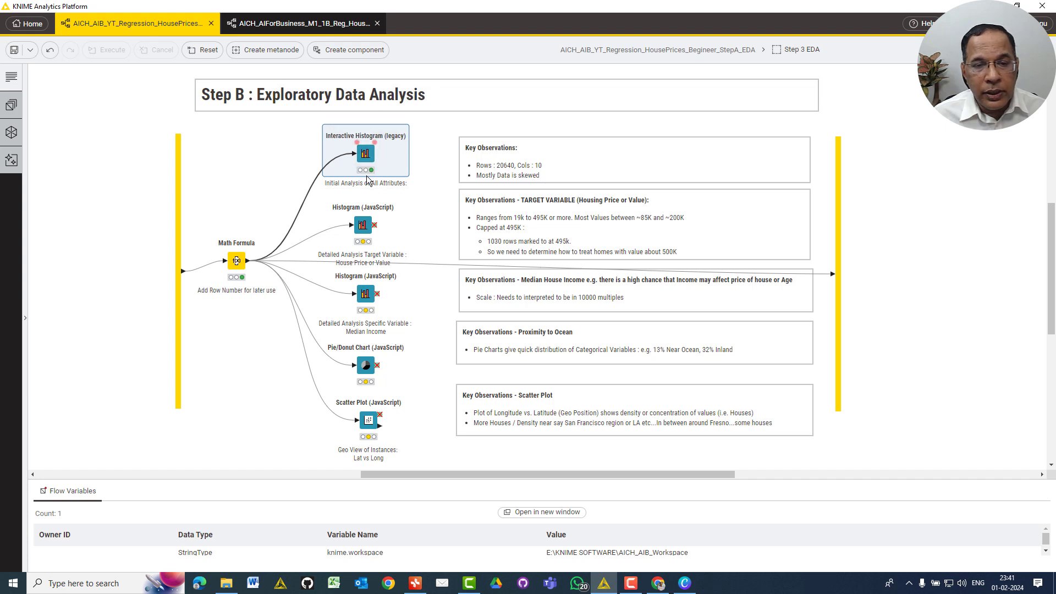
# Execute the target-variable Histogram (JavaScript) node and then all remaining nodes in the Step 3 EDA metanode.
pyautogui.click(367, 227)
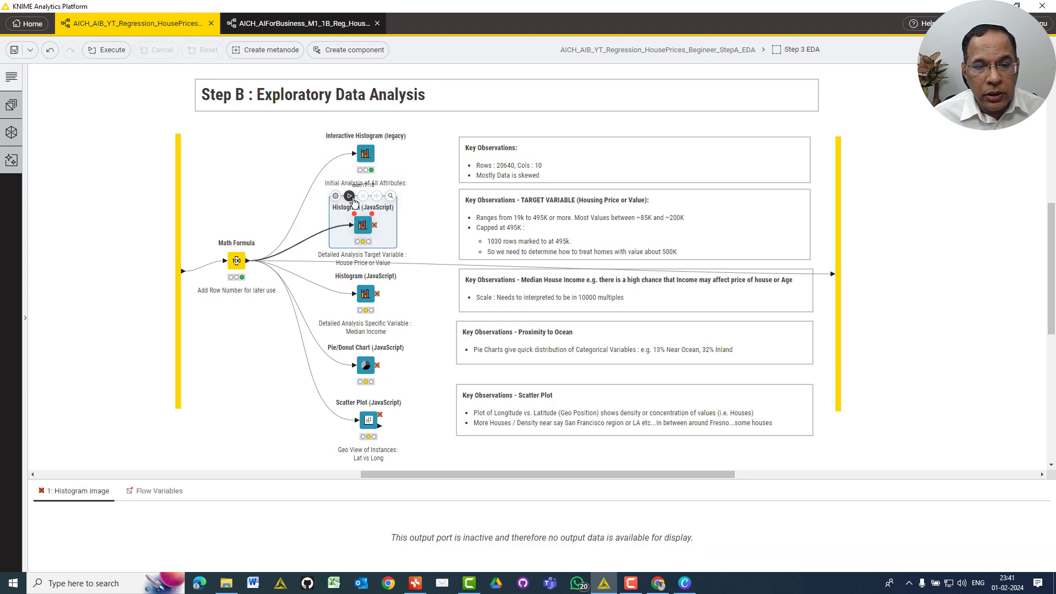
pyautogui.press('F7')
pyautogui.rightClick(264, 186)
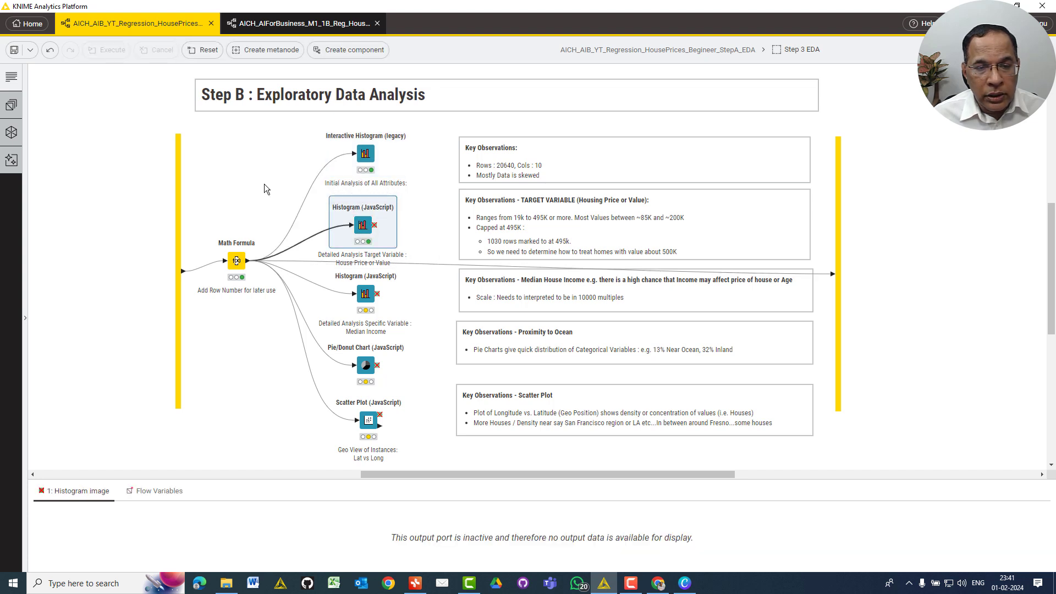
pyautogui.click(289, 197)
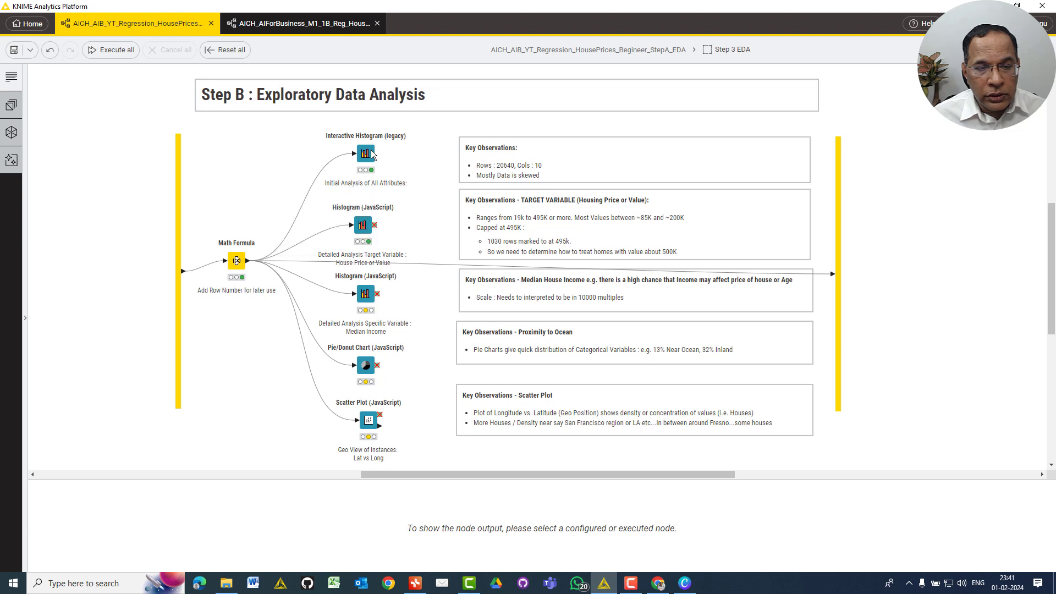
# Check the Interactive Histogram (legacy) node's configuration and close it without changes.
pyautogui.moveTo(372, 146)
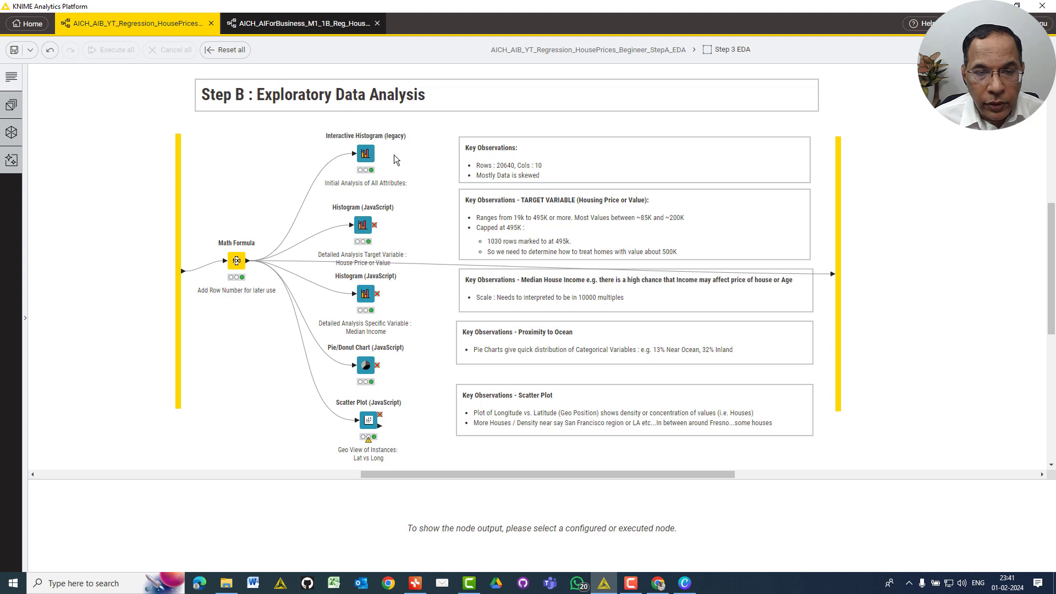
pyautogui.doubleClick(366, 154)
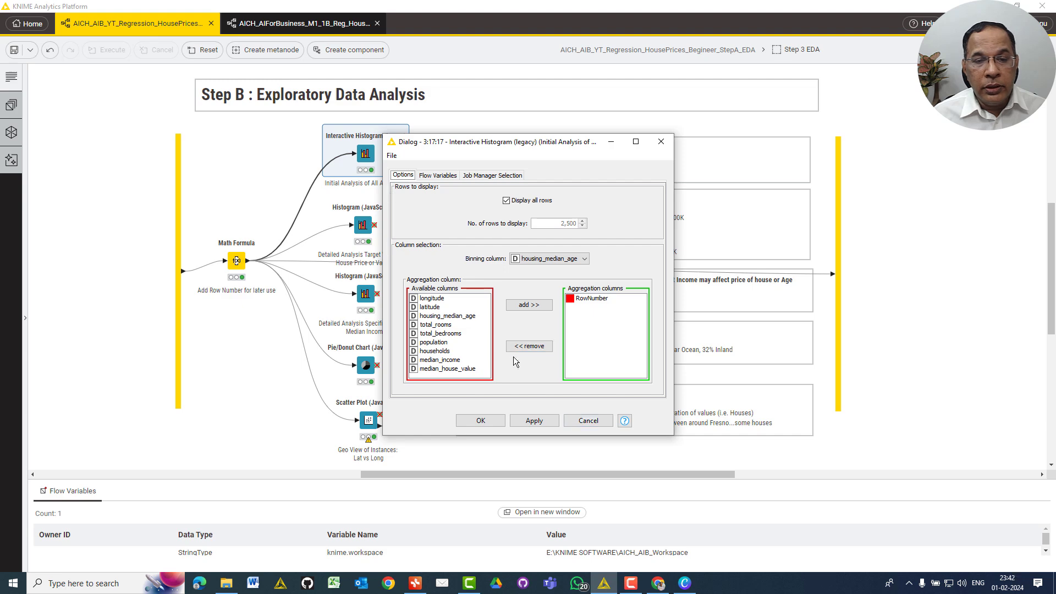
pyautogui.click(589, 421)
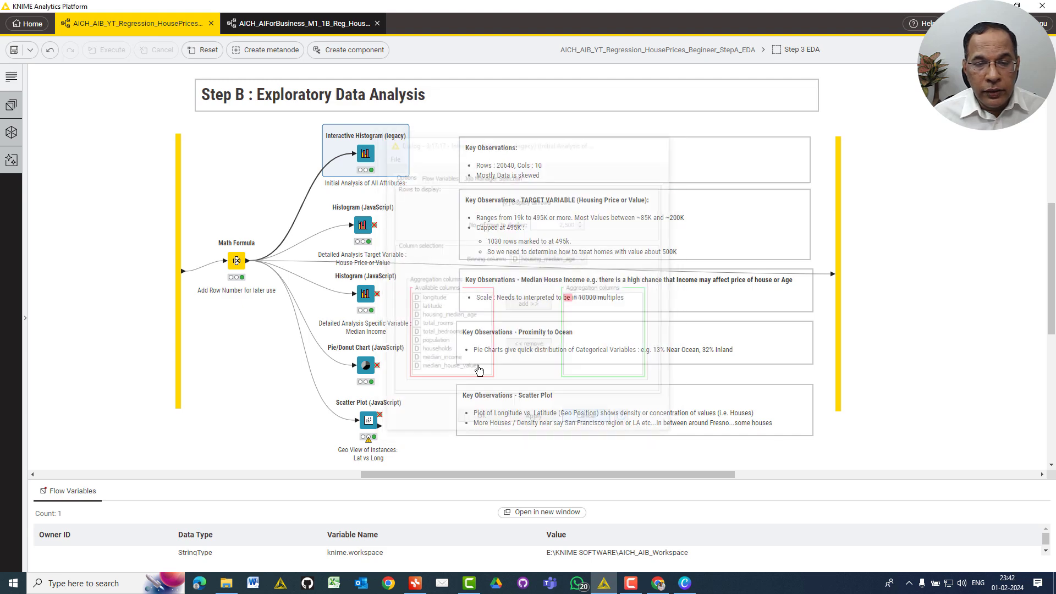
# Reopen the Interactive Histogram's configuration and review the binning column choices, the RowNumber aggregation column and the flow variable settings.
pyautogui.click(338, 125)
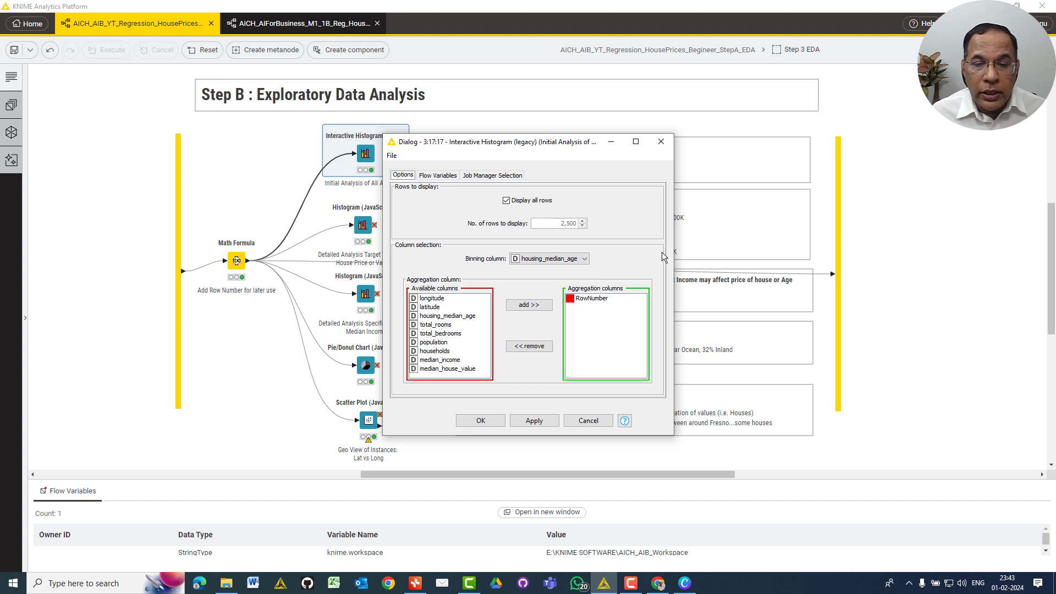
pyautogui.click(546, 260)
pyautogui.click(563, 278)
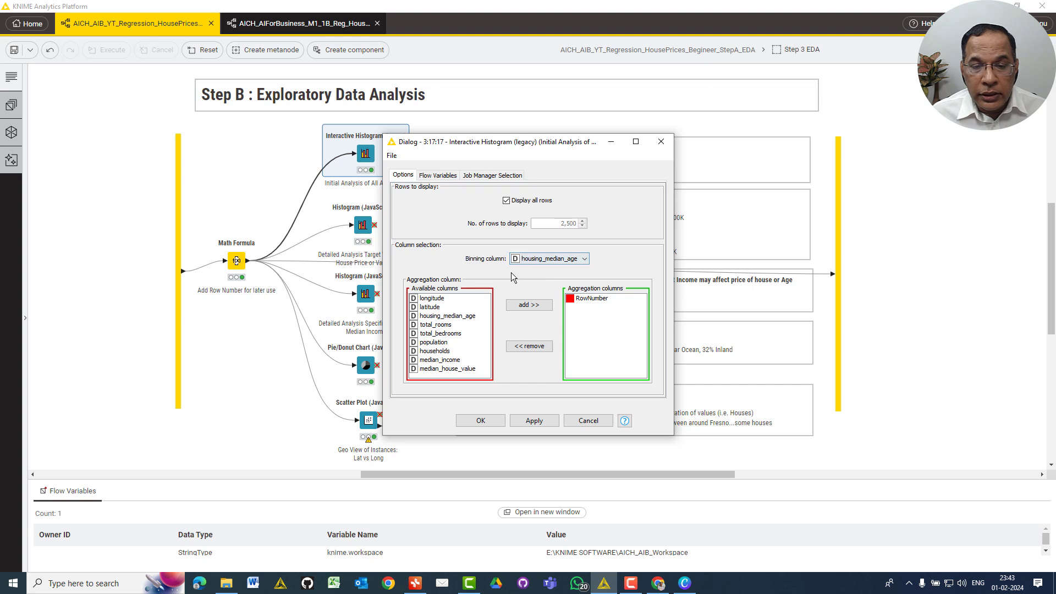
pyautogui.click(523, 260)
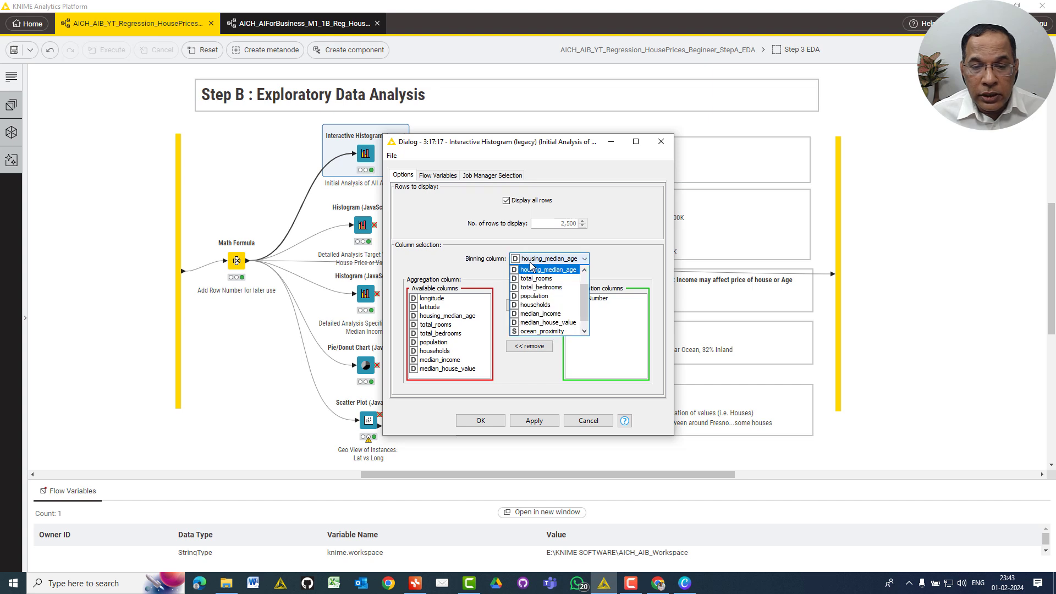
pyautogui.click(622, 246)
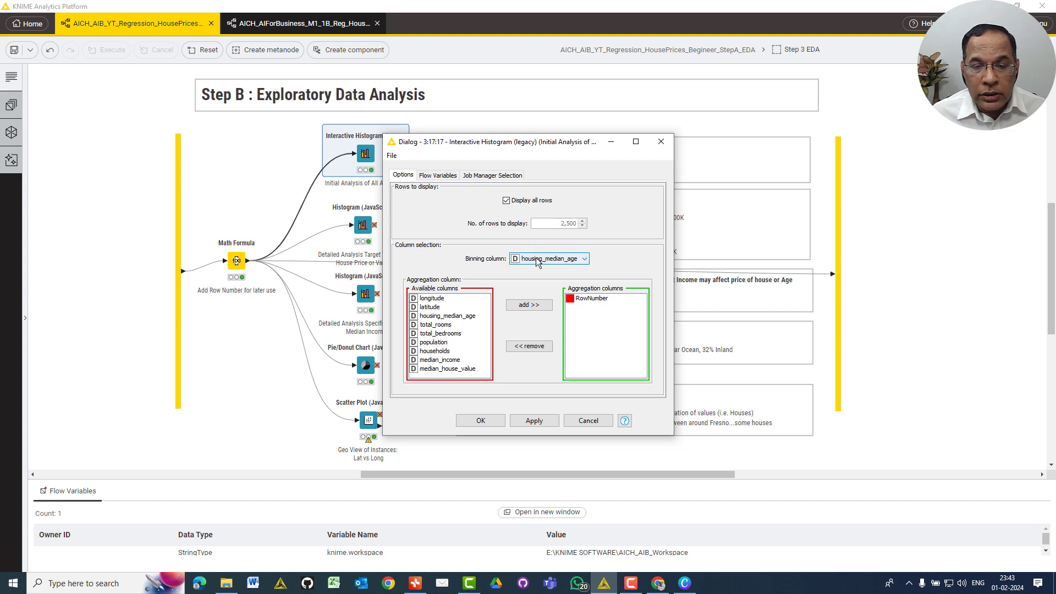
pyautogui.click(589, 300)
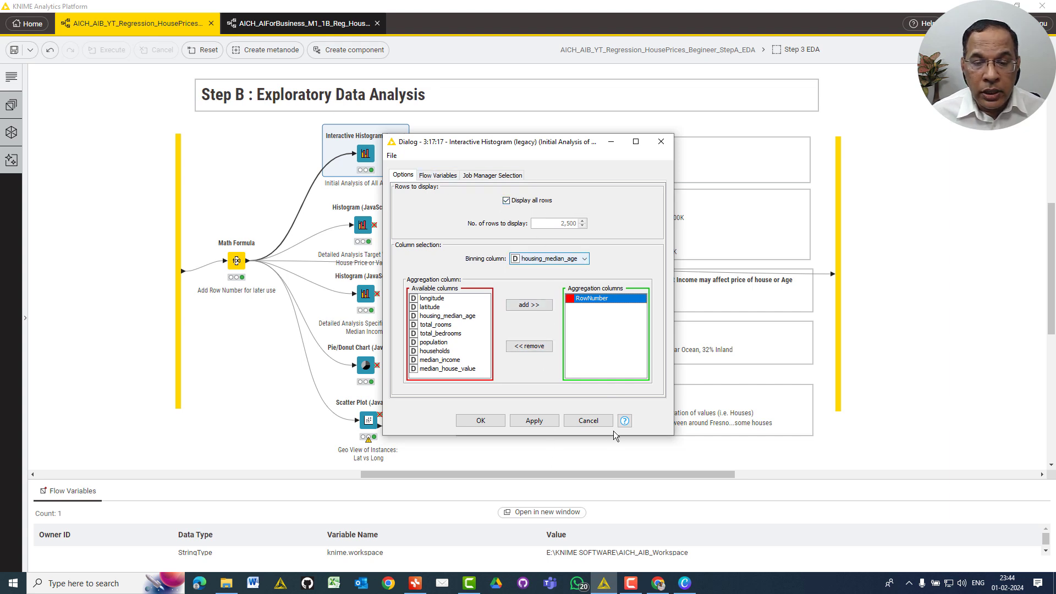
pyautogui.click(437, 175)
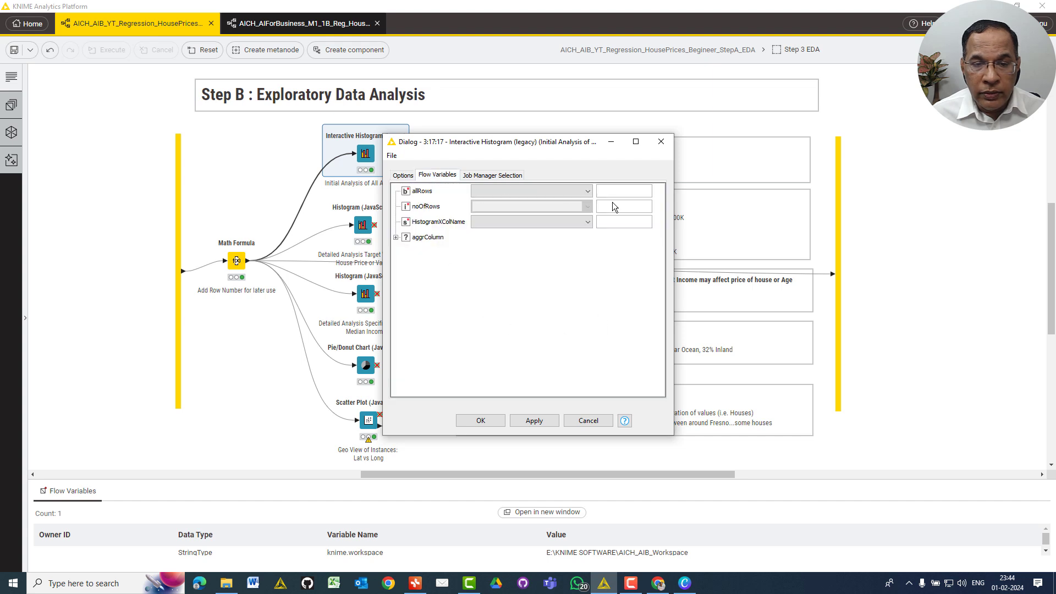
# Review the Interactive Histogram's job manager and column options, and close its configuration without changes.
pyautogui.click(493, 175)
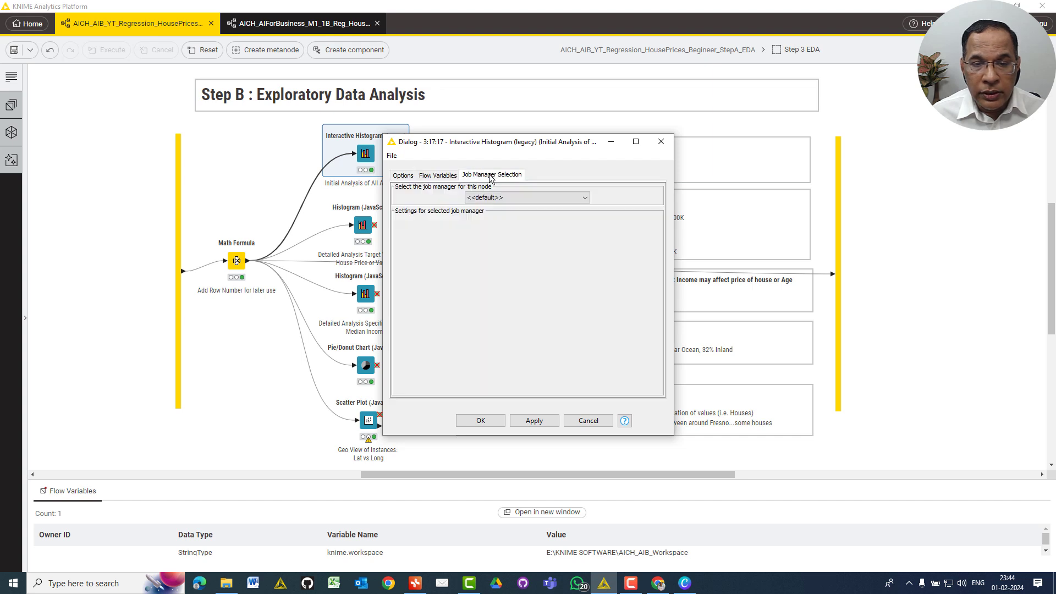
pyautogui.click(404, 175)
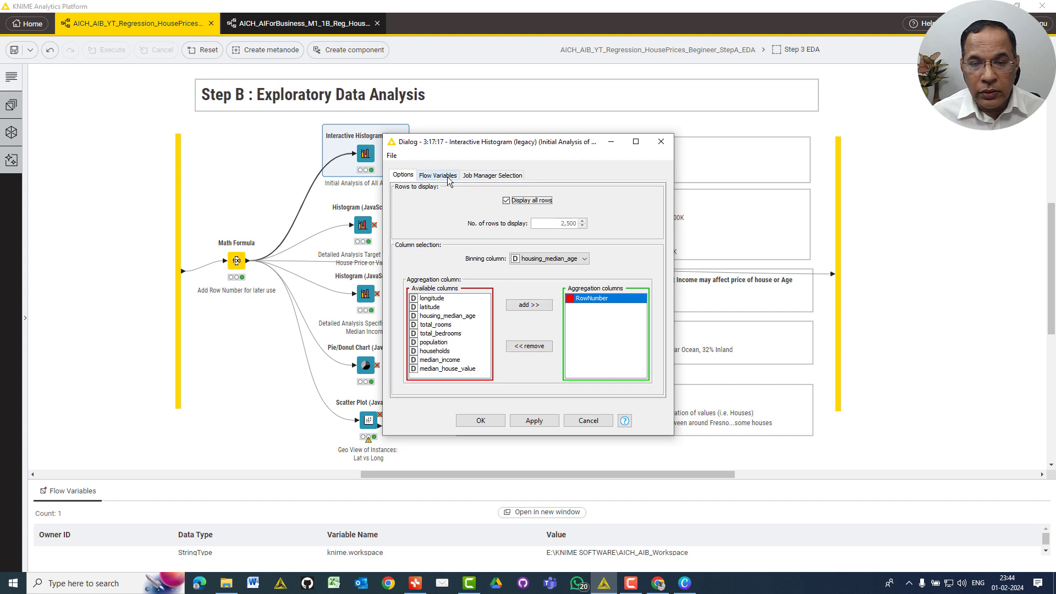
pyautogui.click(547, 427)
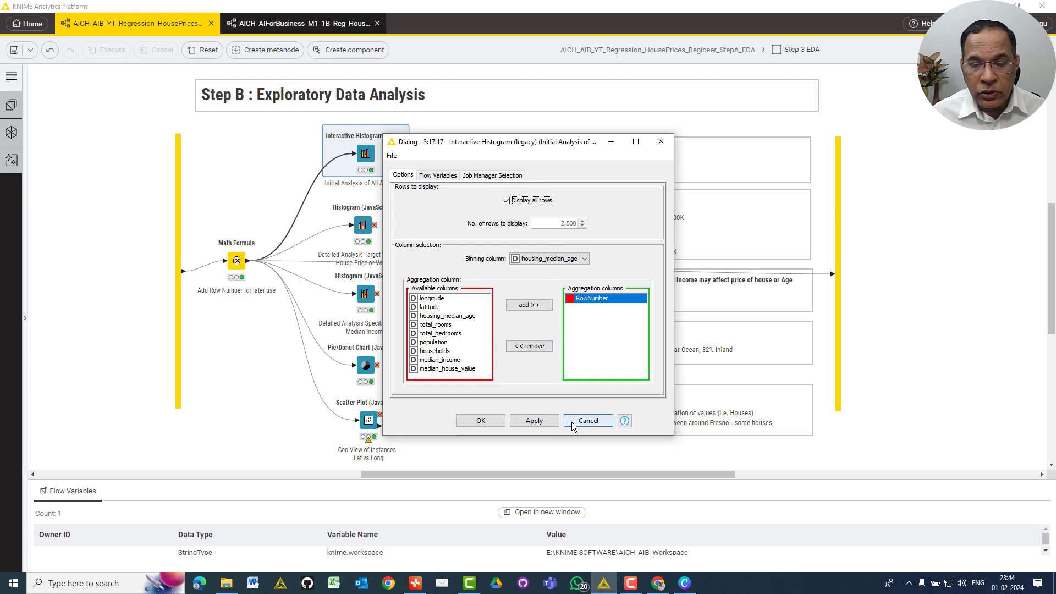
pyautogui.click(588, 420)
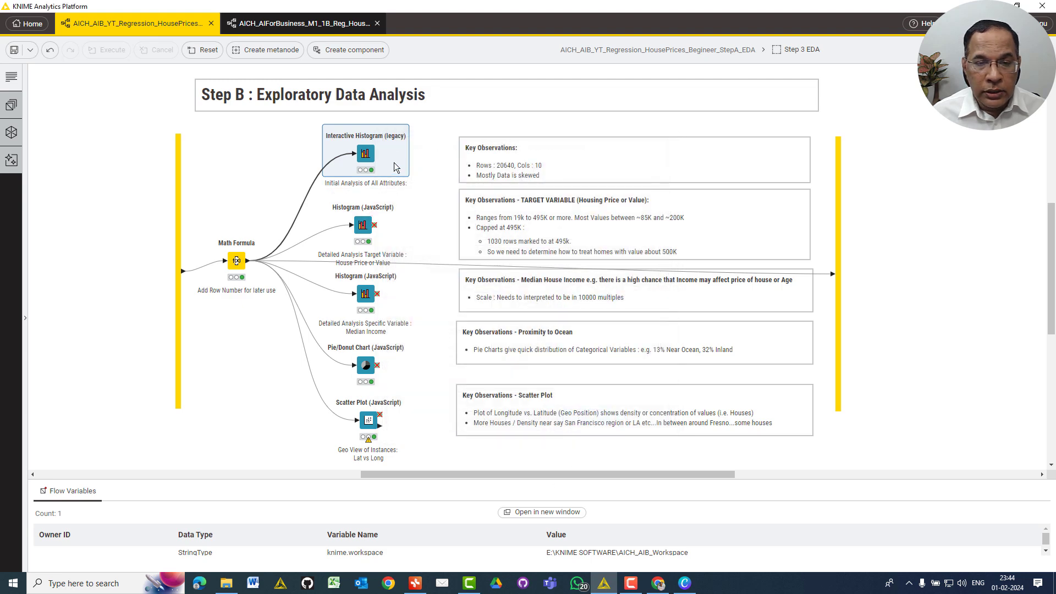
# Open the view of the Interactive Histogram (legacy) node and close it.
pyautogui.rightClick(394, 163)
pyautogui.click(369, 153)
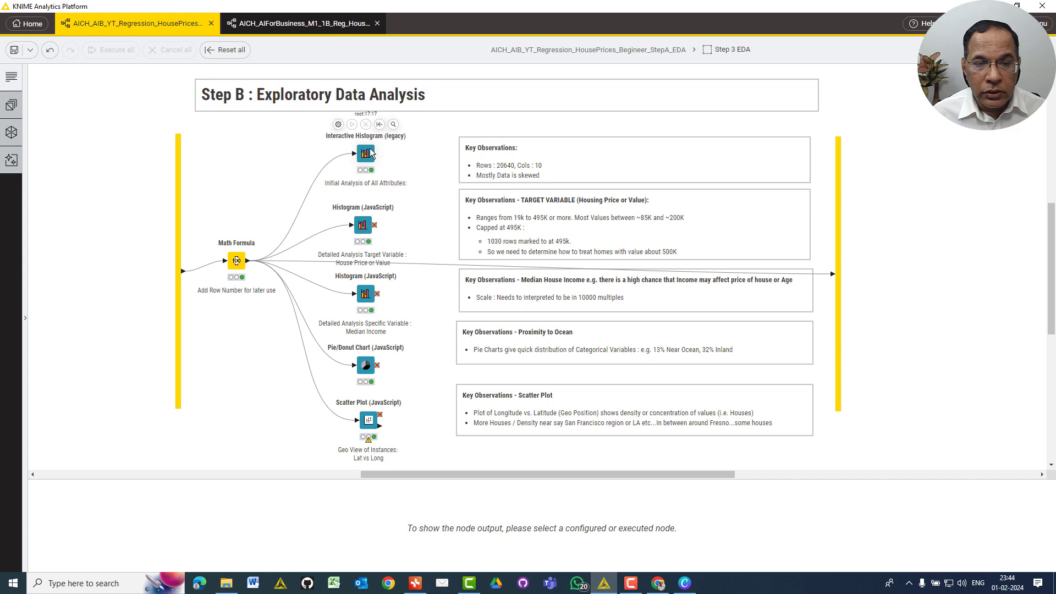
pyautogui.click(366, 153)
pyautogui.rightClick(366, 153)
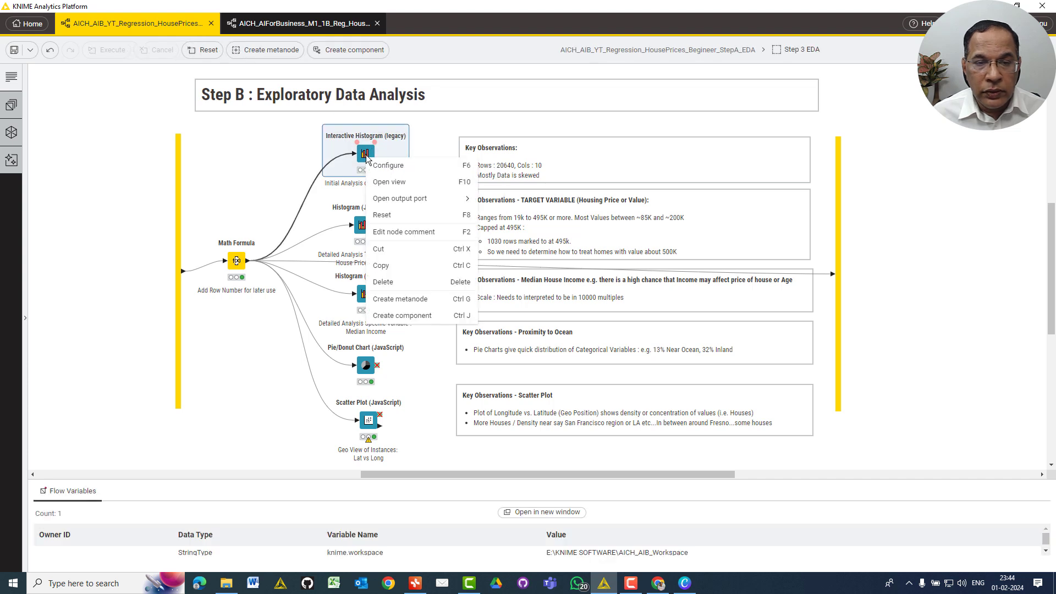
pyautogui.click(384, 184)
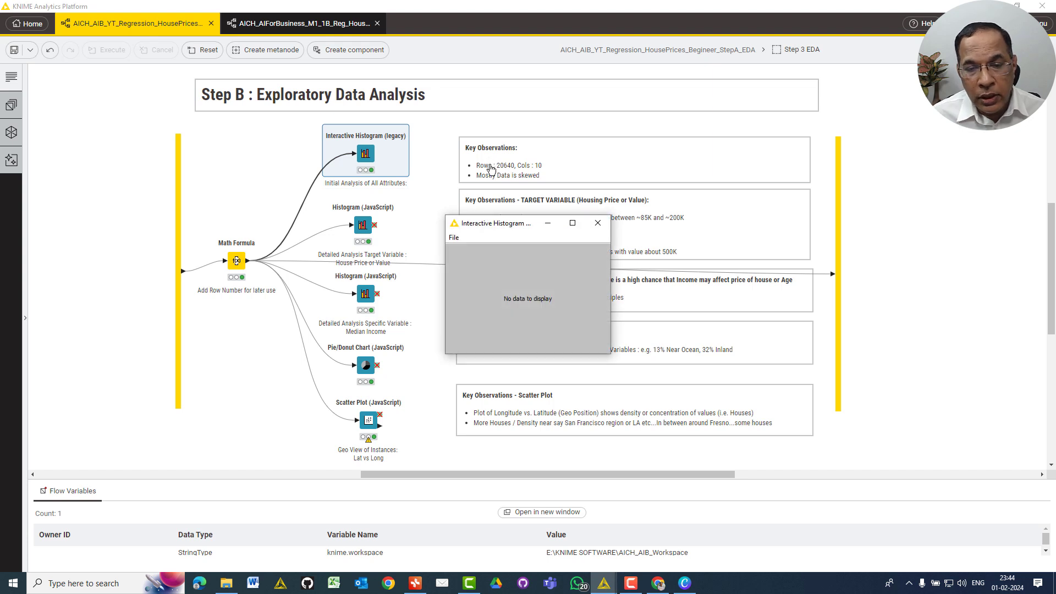
pyautogui.click(597, 223)
# Reset the Interactive Histogram (legacy) node and execute it again.
pyautogui.rightClick(366, 155)
pyautogui.click(385, 184)
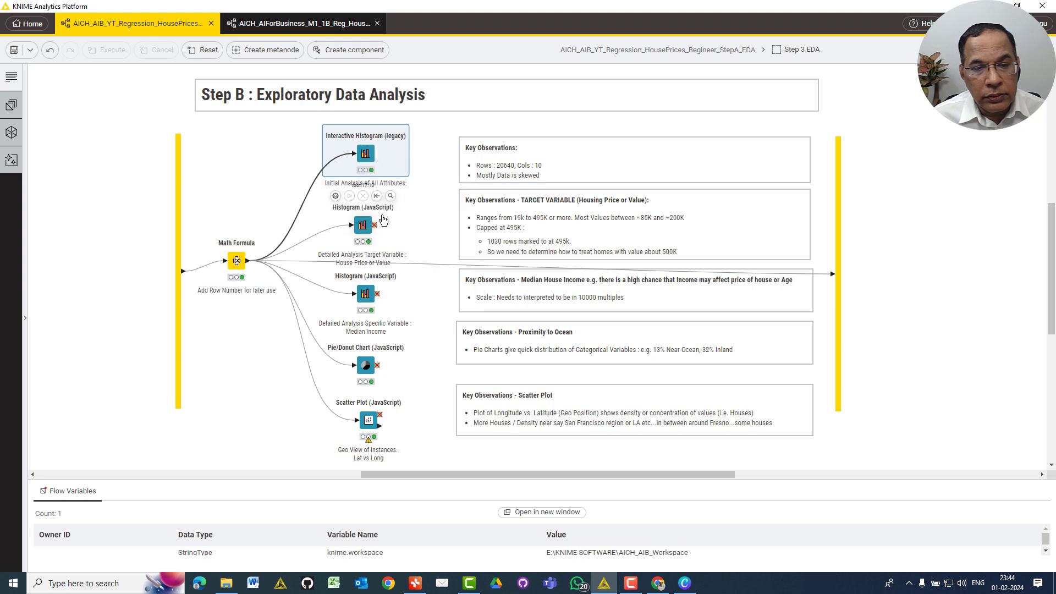
pyautogui.rightClick(365, 157)
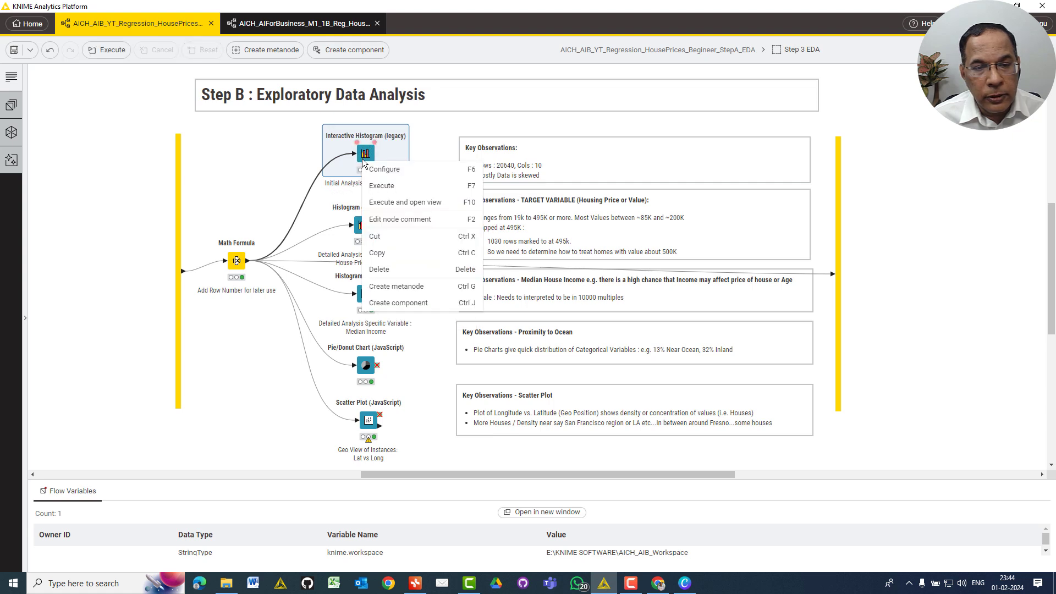
pyautogui.click(379, 188)
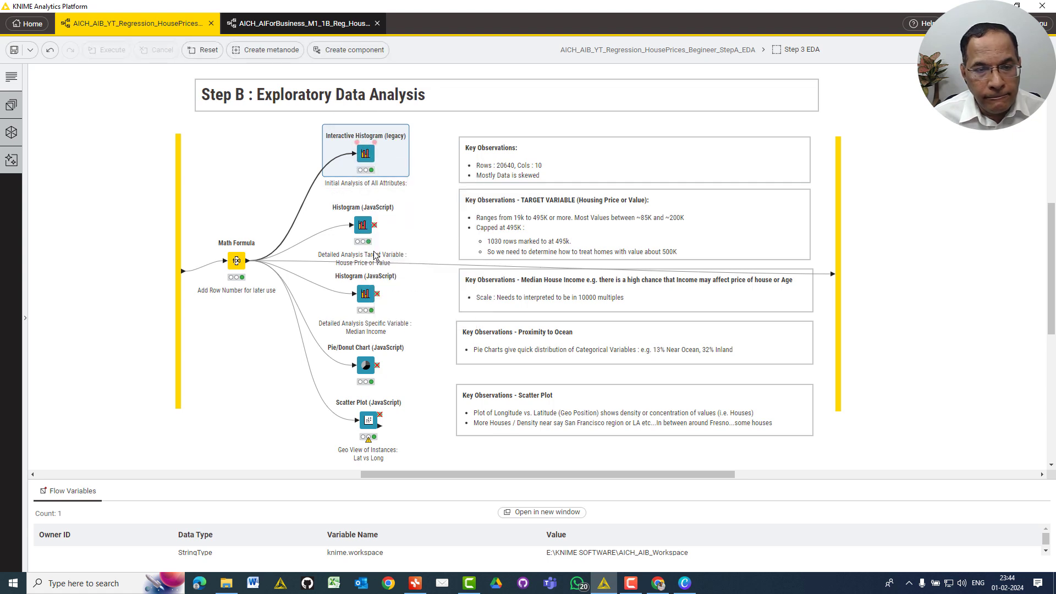
# Enlarge the node output area and inspect the Math Formula node's output table.
pyautogui.moveTo(395, 481); pyautogui.dragTo(401, 289)
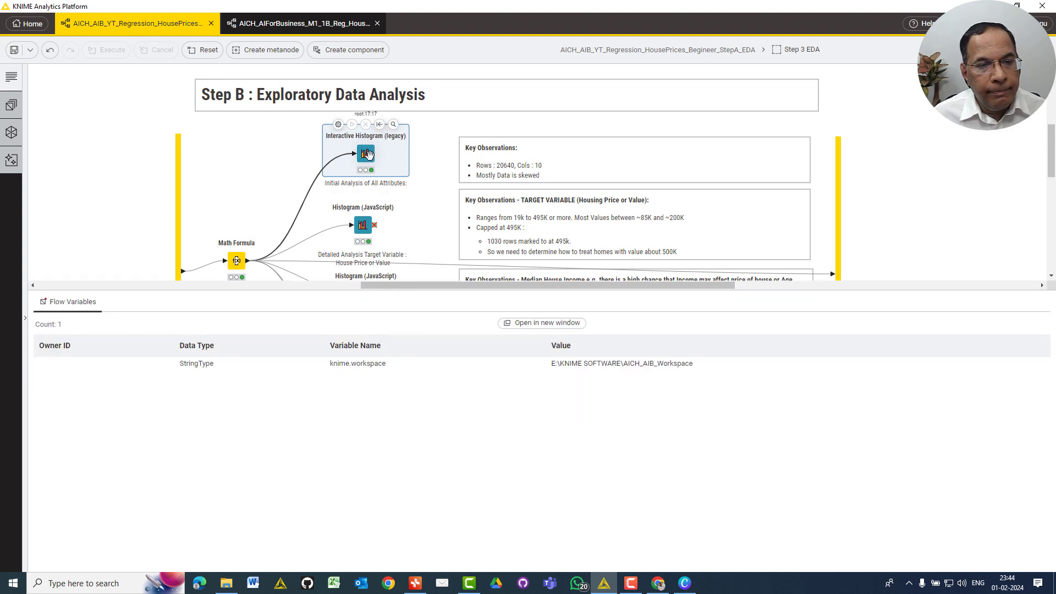
pyautogui.rightClick(238, 262)
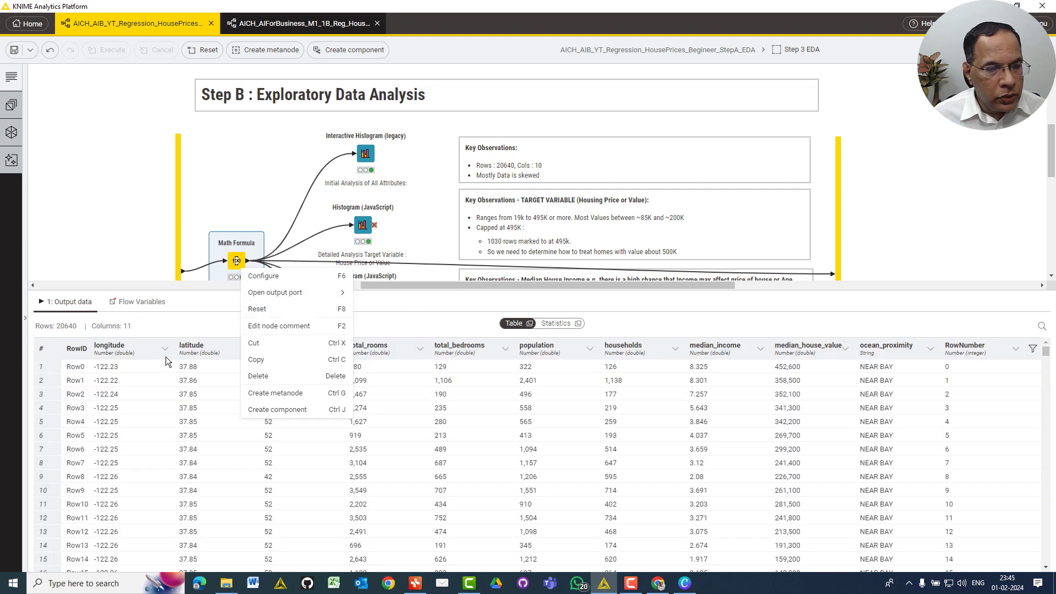
# Recheck the Interactive Histogram (legacy) node's view, close it and reset the node.
pyautogui.rightClick(363, 158)
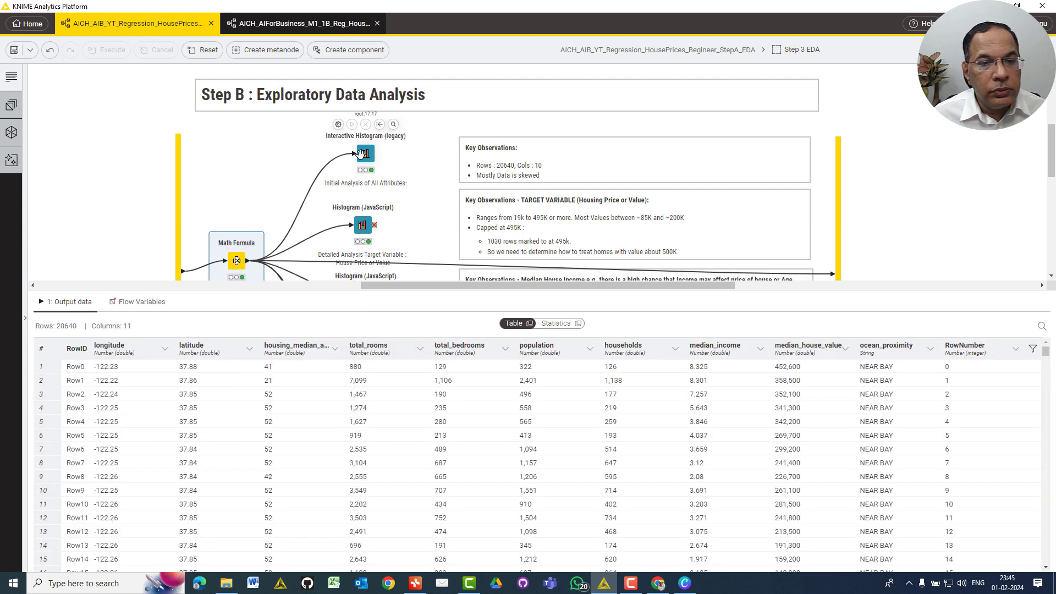
pyautogui.click(379, 184)
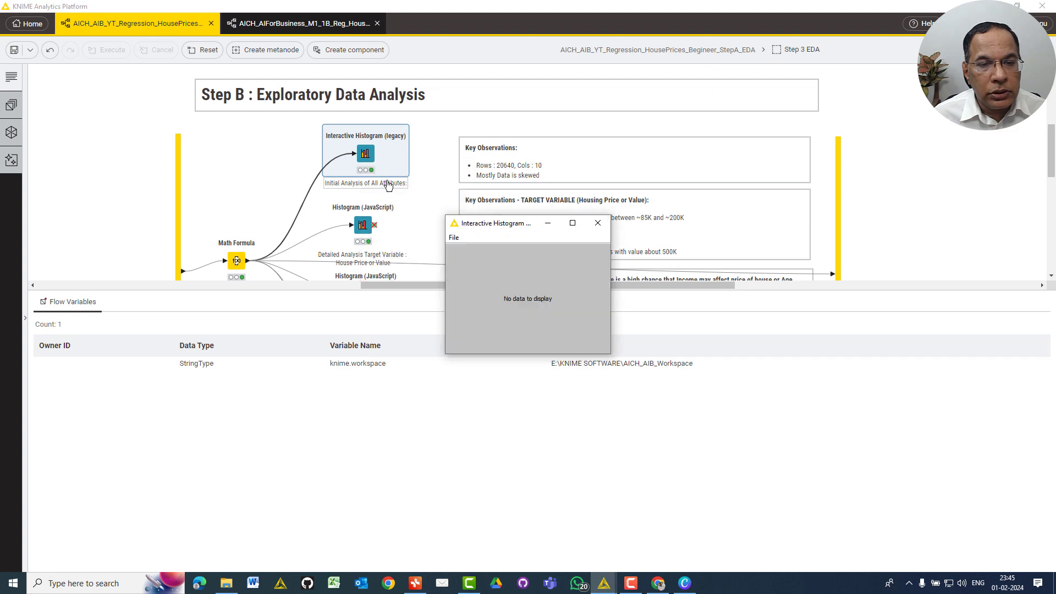
pyautogui.click(610, 227)
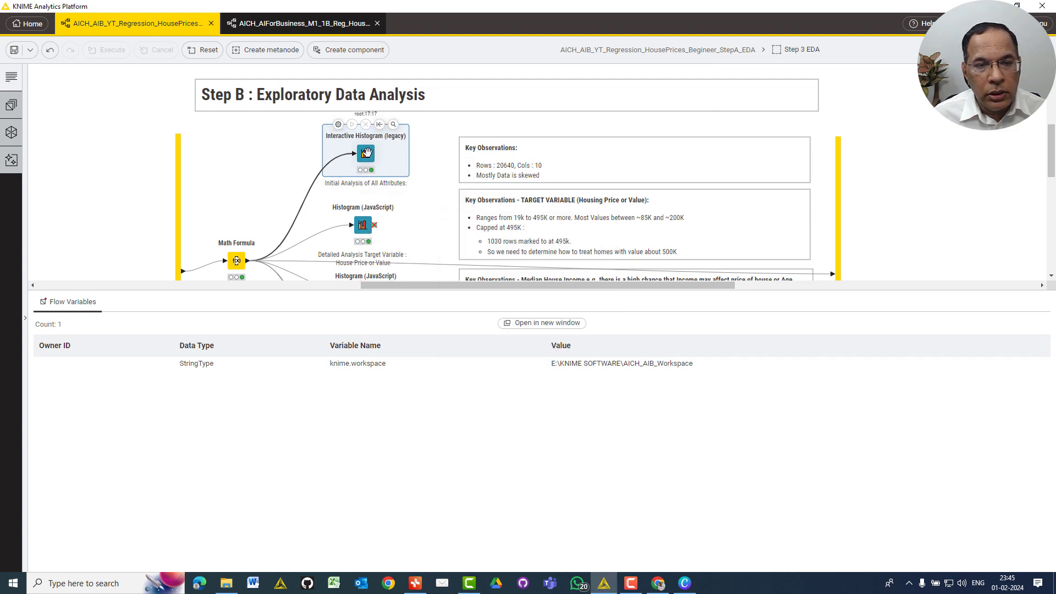
pyautogui.rightClick(367, 155)
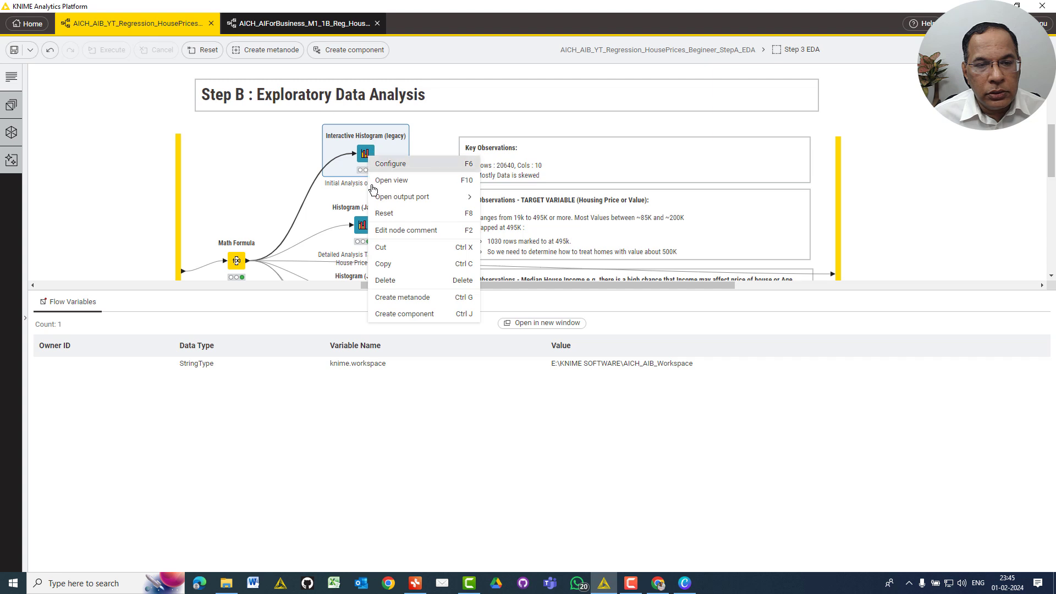
pyautogui.click(383, 213)
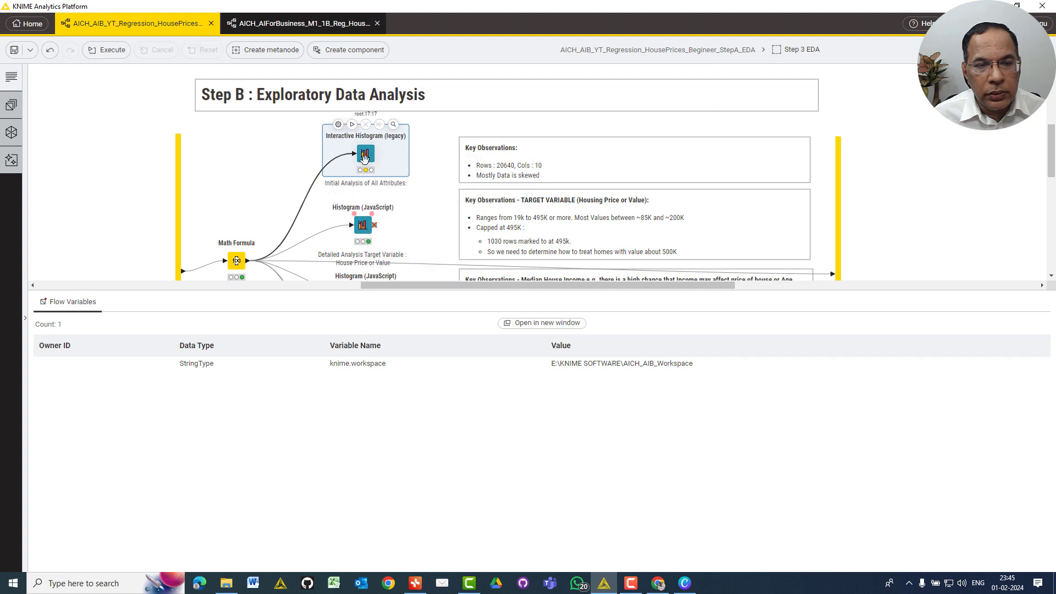
# View the target-variable Histogram (JavaScript) chart of median_house_value and close it.
pyautogui.rightClick(363, 234)
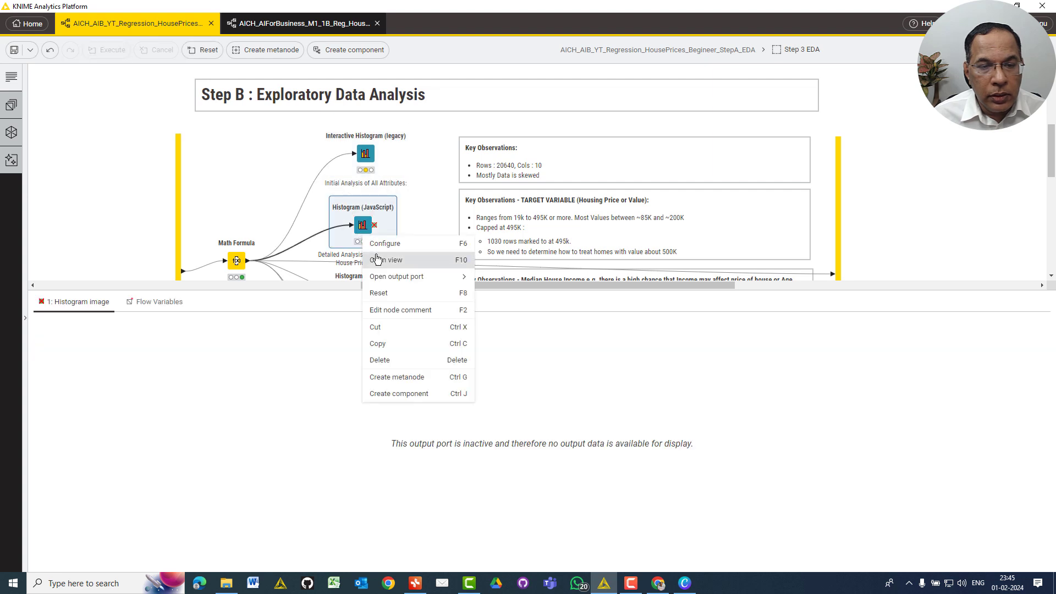
pyautogui.click(422, 259)
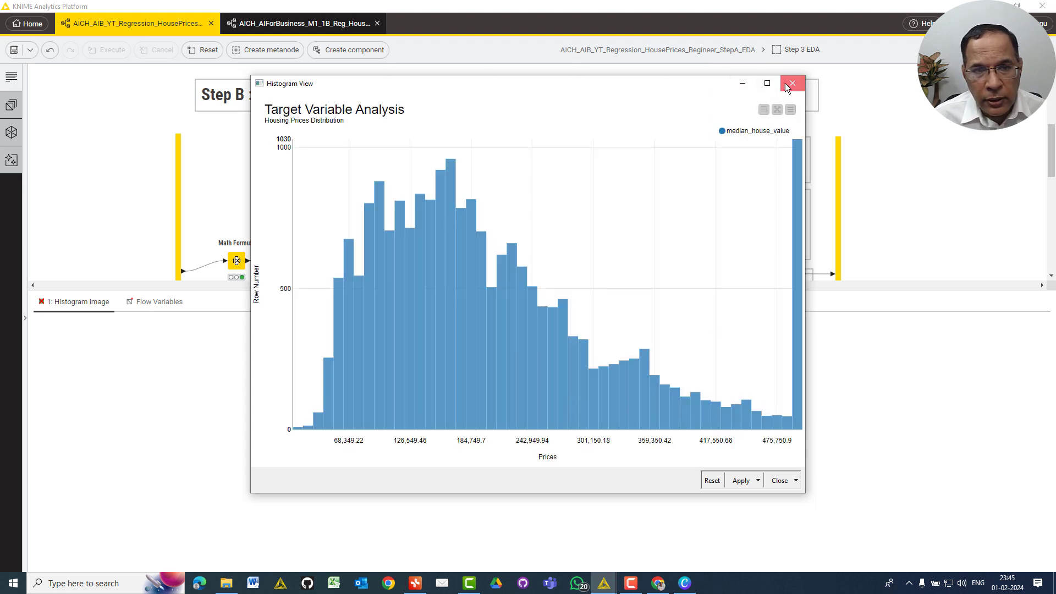
pyautogui.click(791, 83)
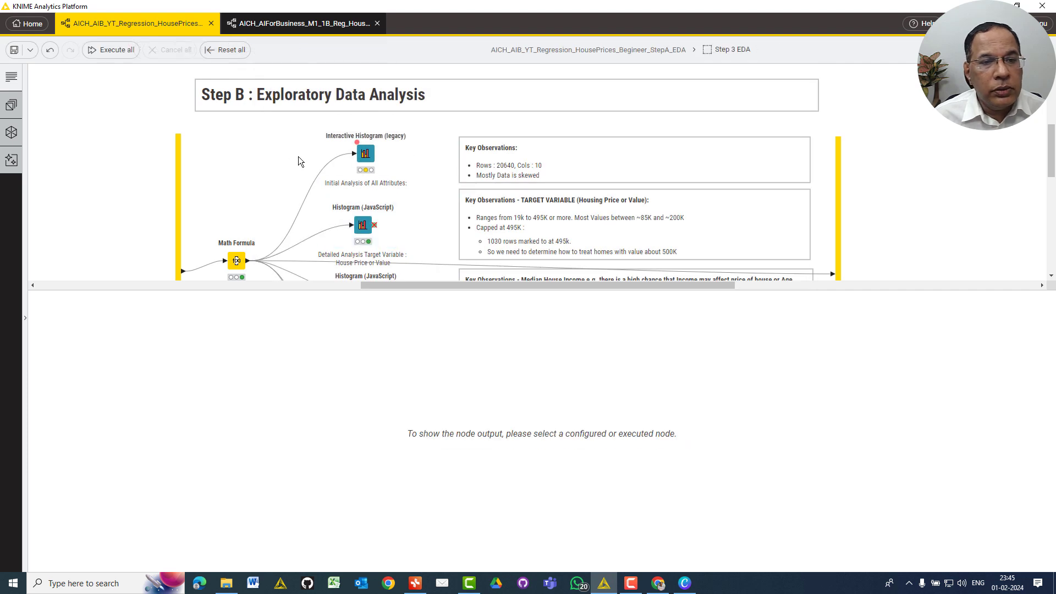
# Search the node repository for "histo" and add a new Interactive Histogram (legacy) node above the Math Formula node.
pyautogui.click(366, 157)
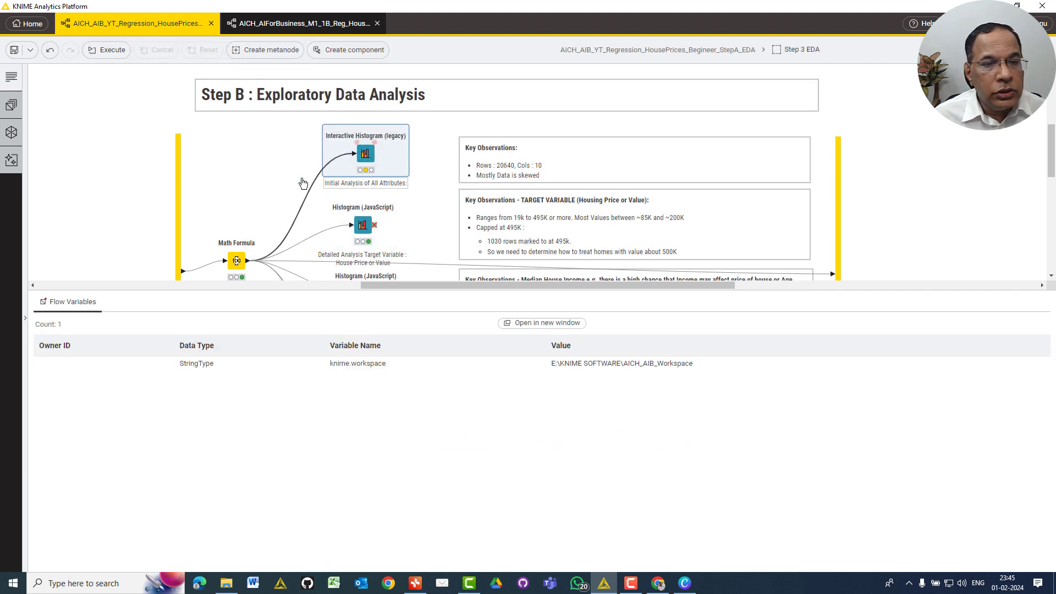
pyautogui.click(11, 116)
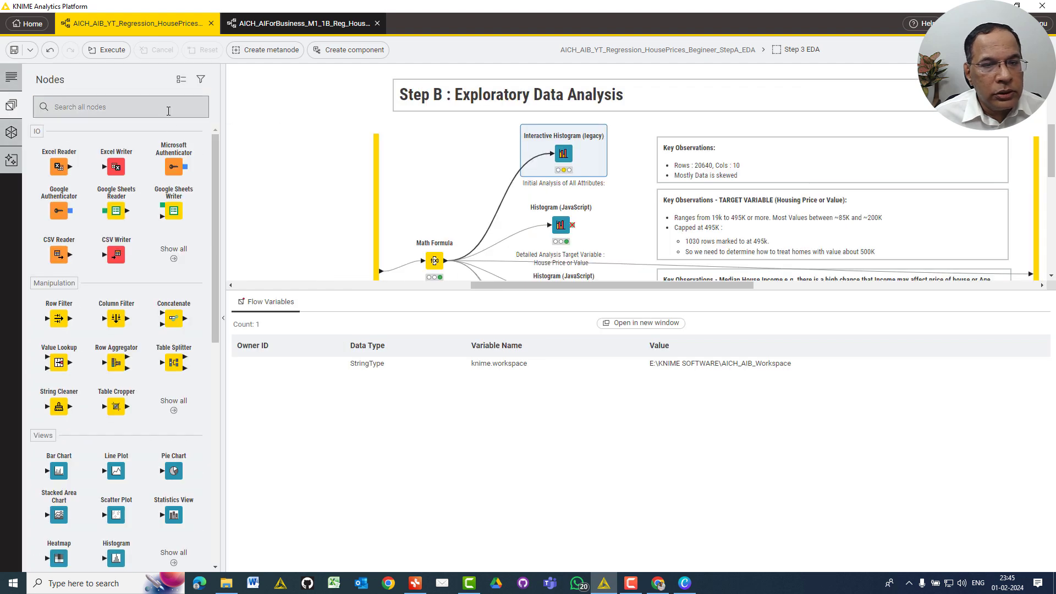
pyautogui.click(167, 107)
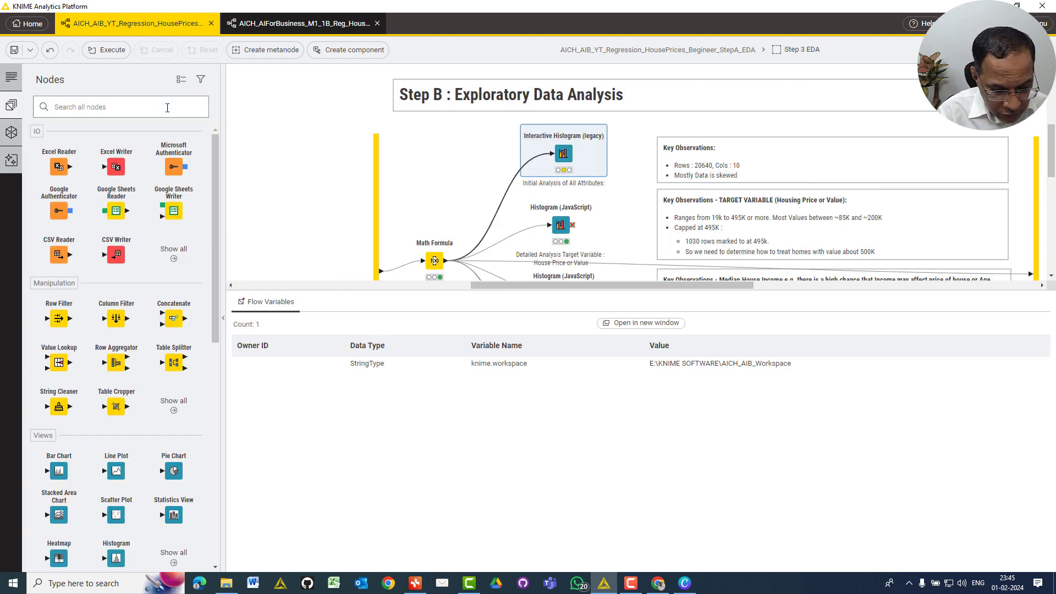
pyautogui.write('histo')
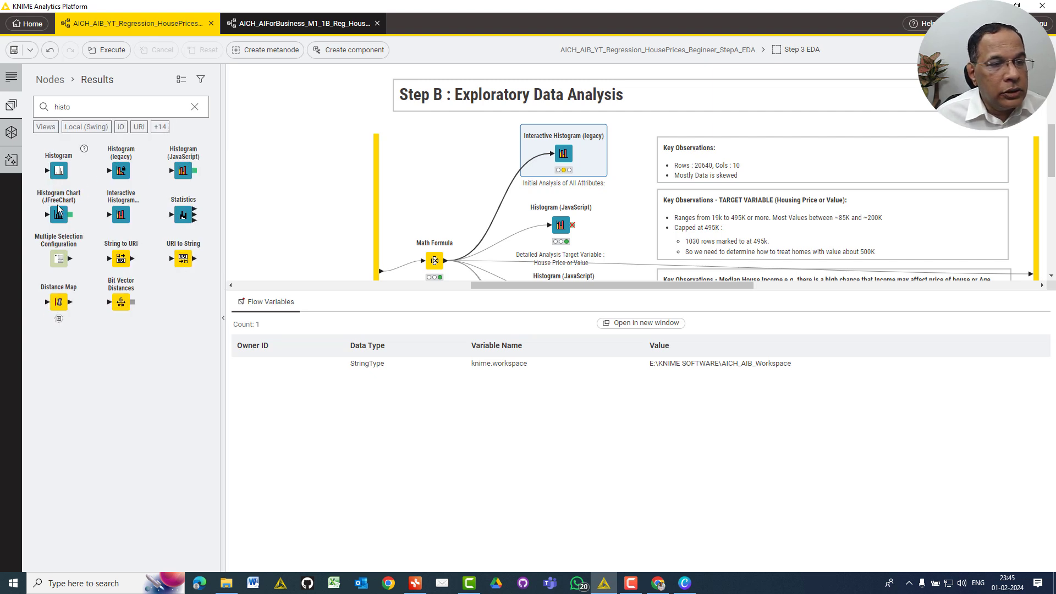
pyautogui.moveTo(123, 212); pyautogui.dragTo(484, 163)
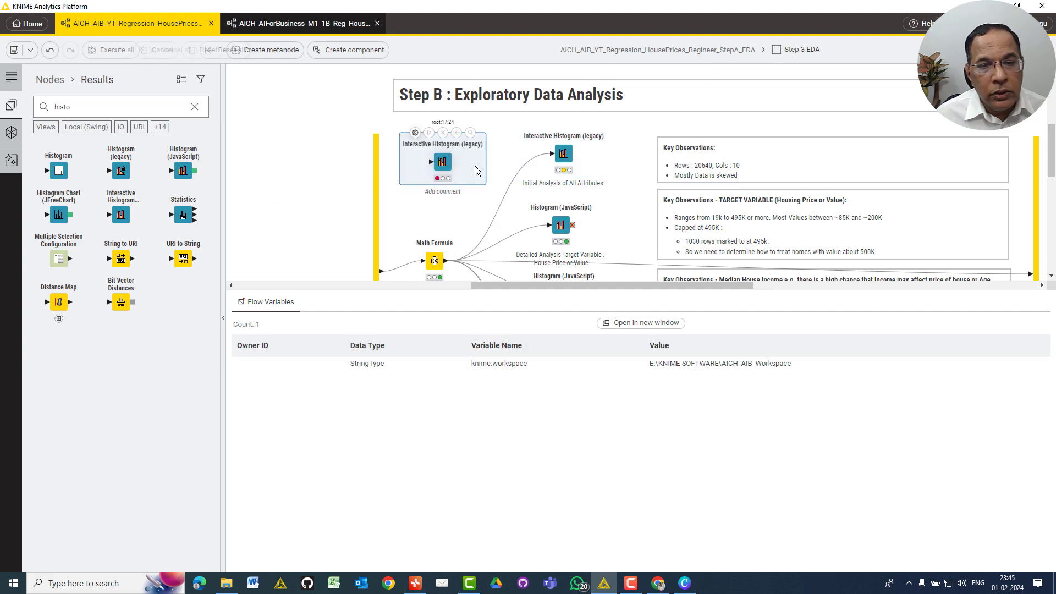
# Delete the connection from Math Formula to the original Interactive Histogram node and move that node up beside the Step B heading.
pyautogui.click(566, 154)
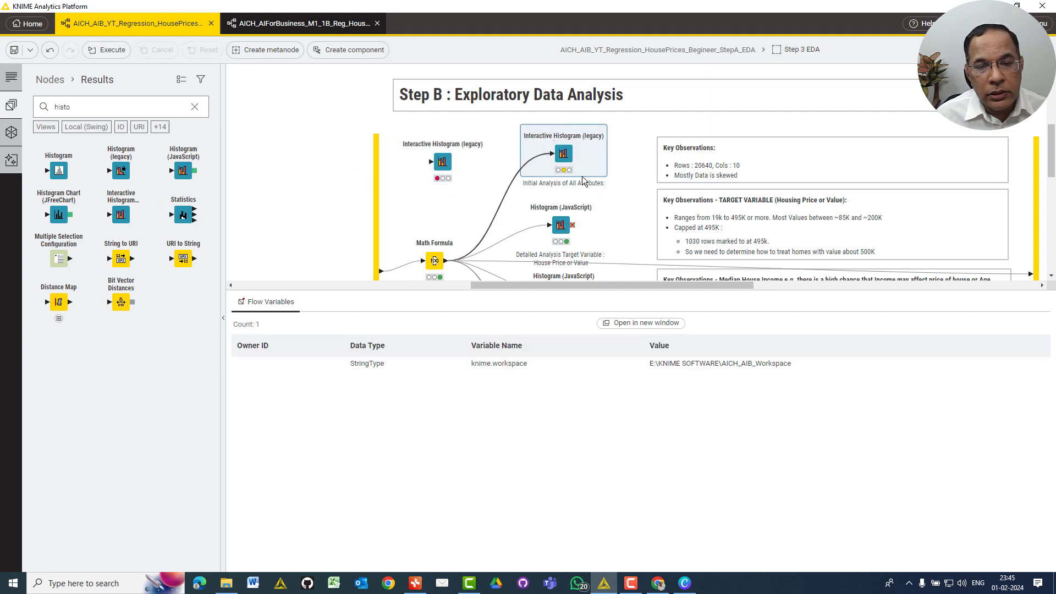
pyautogui.click(517, 177)
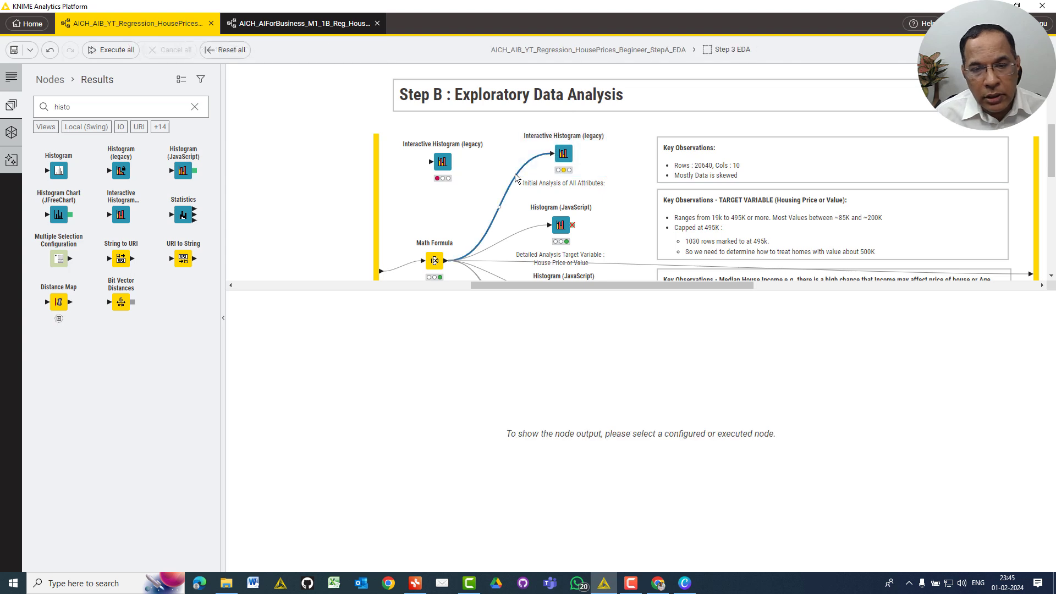
pyautogui.press('Delete')
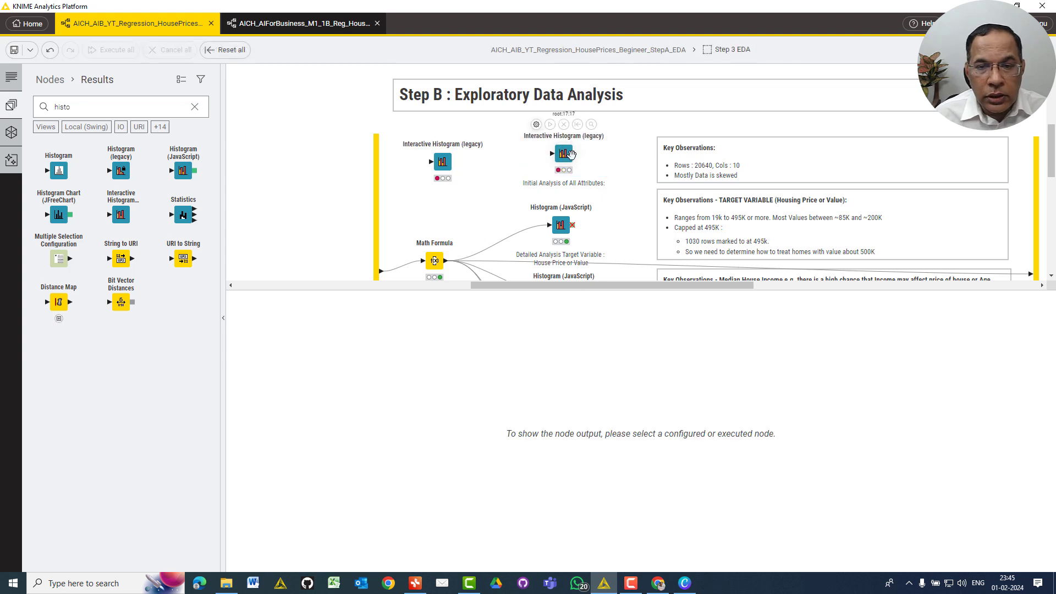
pyautogui.moveTo(565, 154); pyautogui.dragTo(741, 95)
# Move the new Interactive Histogram node above the target-variable Histogram node and connect the Math Formula output to it.
pyautogui.click(445, 163)
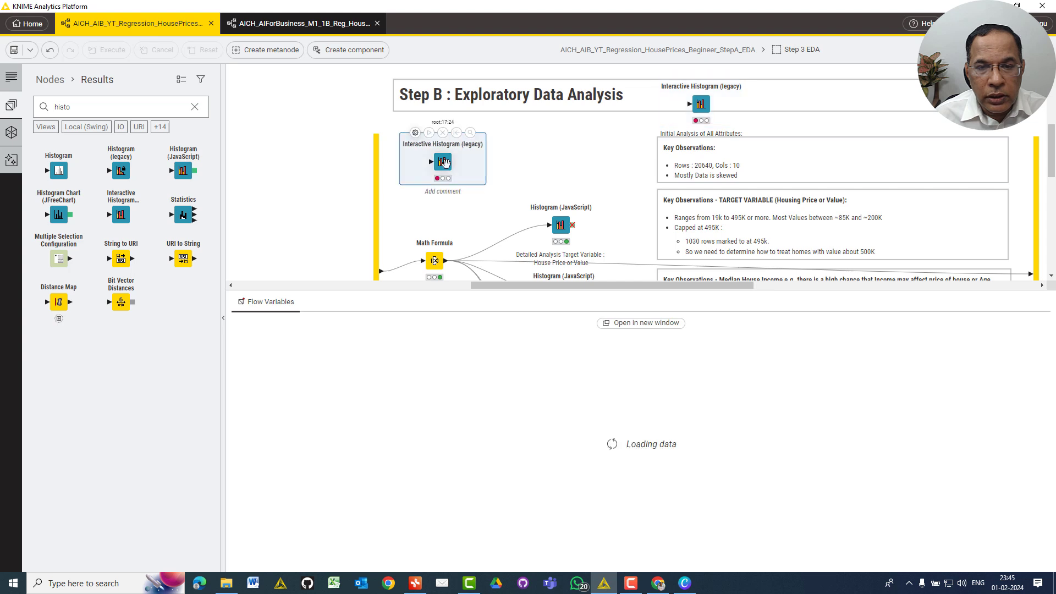
pyautogui.moveTo(445, 163); pyautogui.dragTo(569, 150)
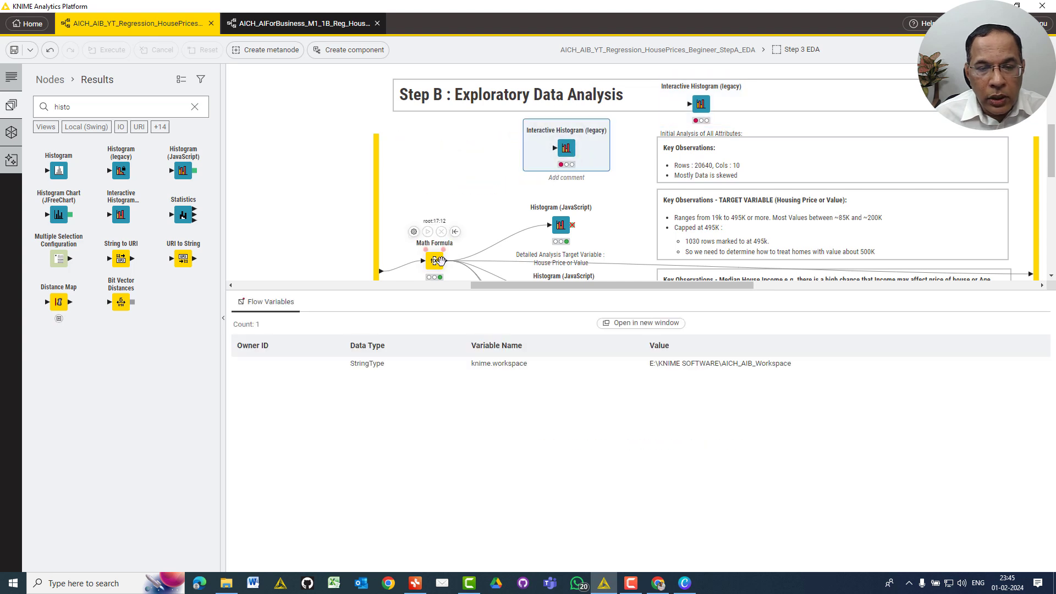
pyautogui.moveTo(446, 261); pyautogui.dragTo(557, 147)
# Configure the new Interactive Histogram node to display all rows and use housing_median_age as the binning column.
pyautogui.doubleClick(564, 148)
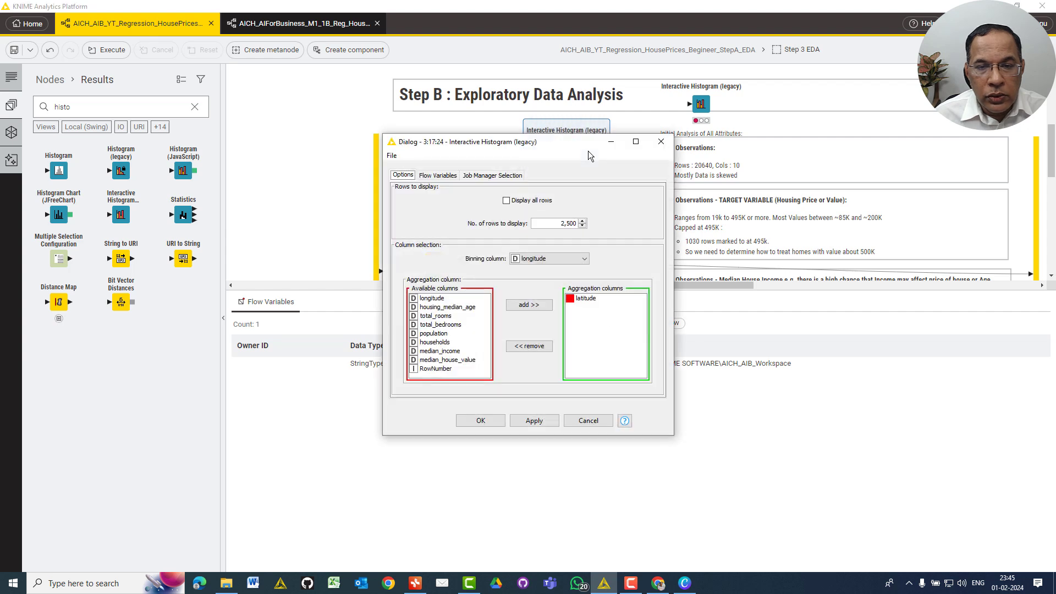
pyautogui.click(509, 202)
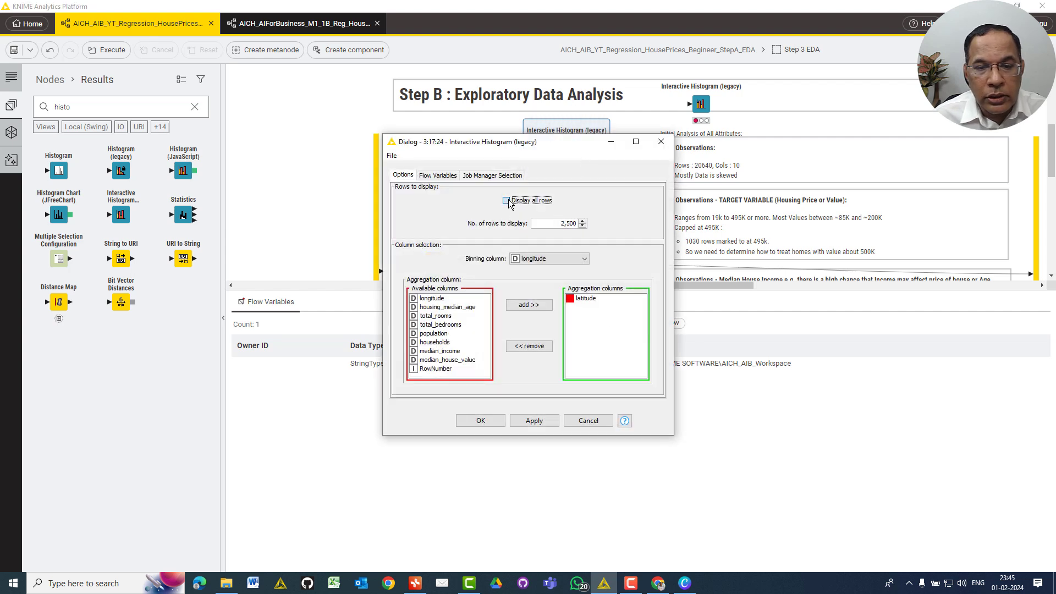
pyautogui.click(556, 258)
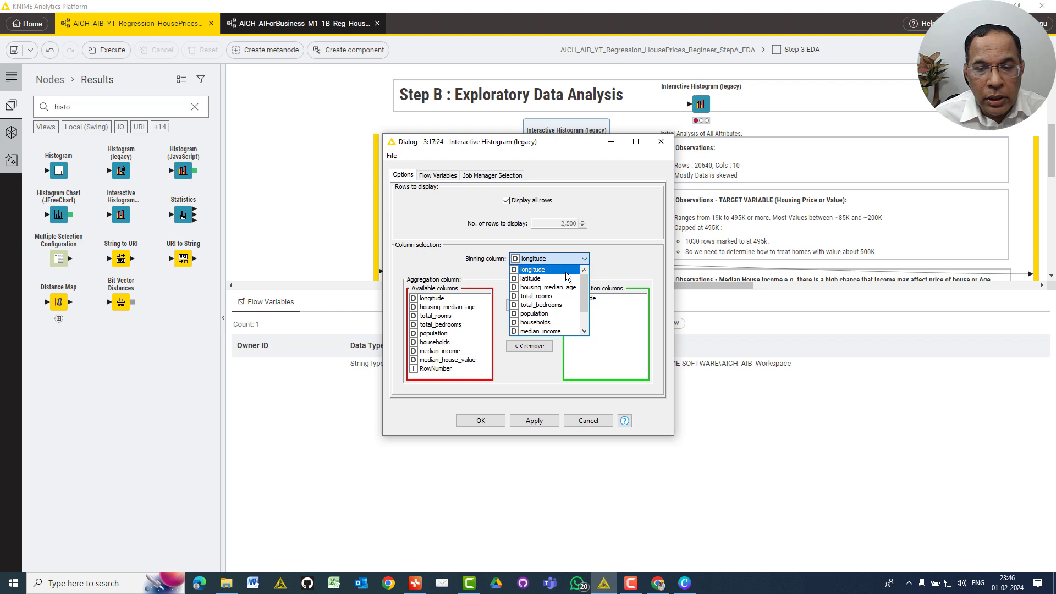
pyautogui.click(575, 283)
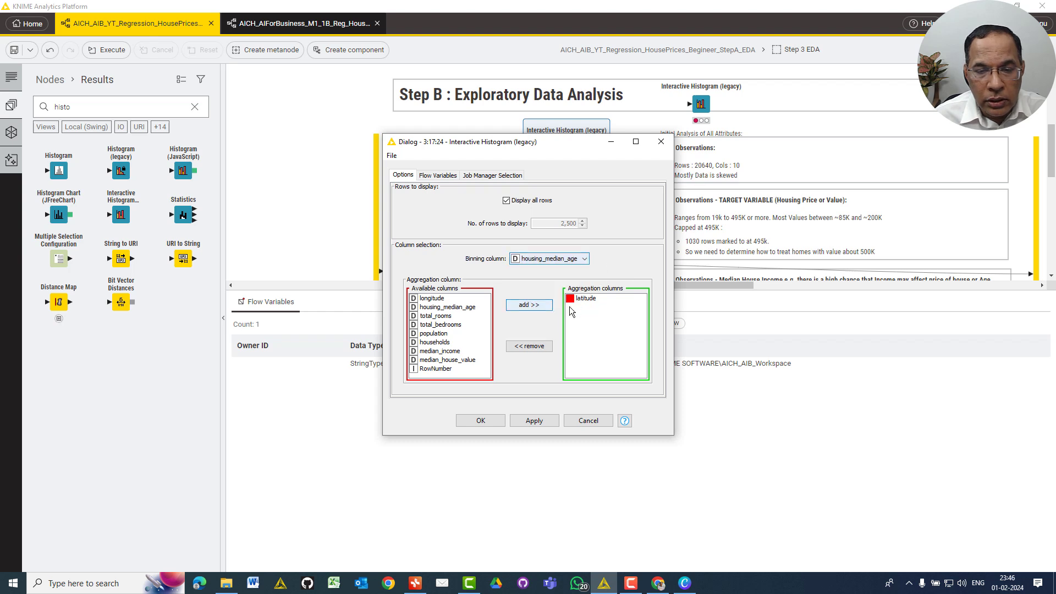
# Replace latitude with RowNumber as the aggregation column and accept the node's configuration.
pyautogui.click(587, 300)
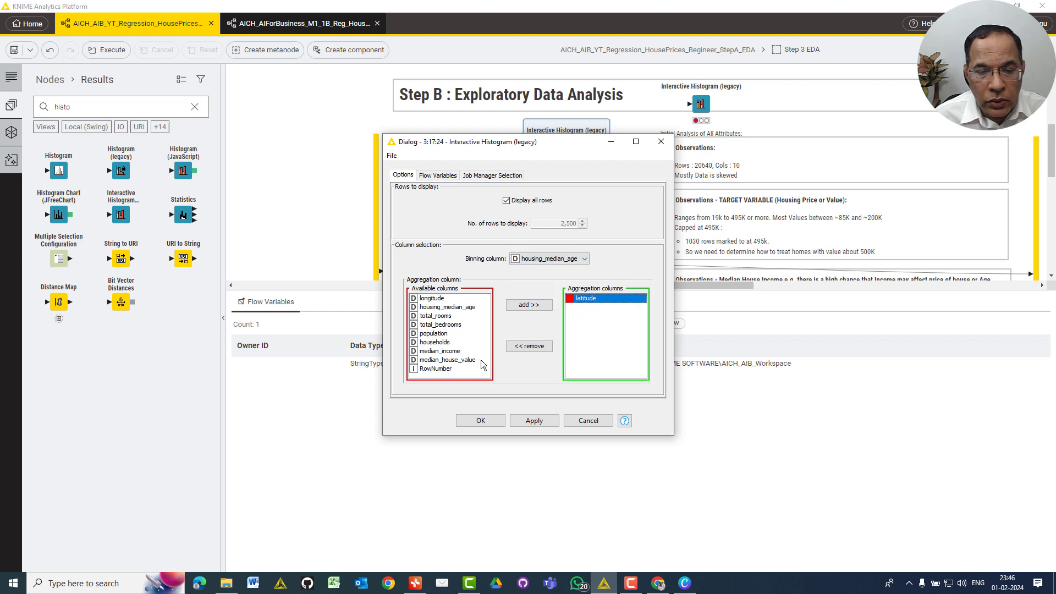
pyautogui.click(530, 346)
pyautogui.scroll(-1, 487, 327)
pyautogui.click(446, 374)
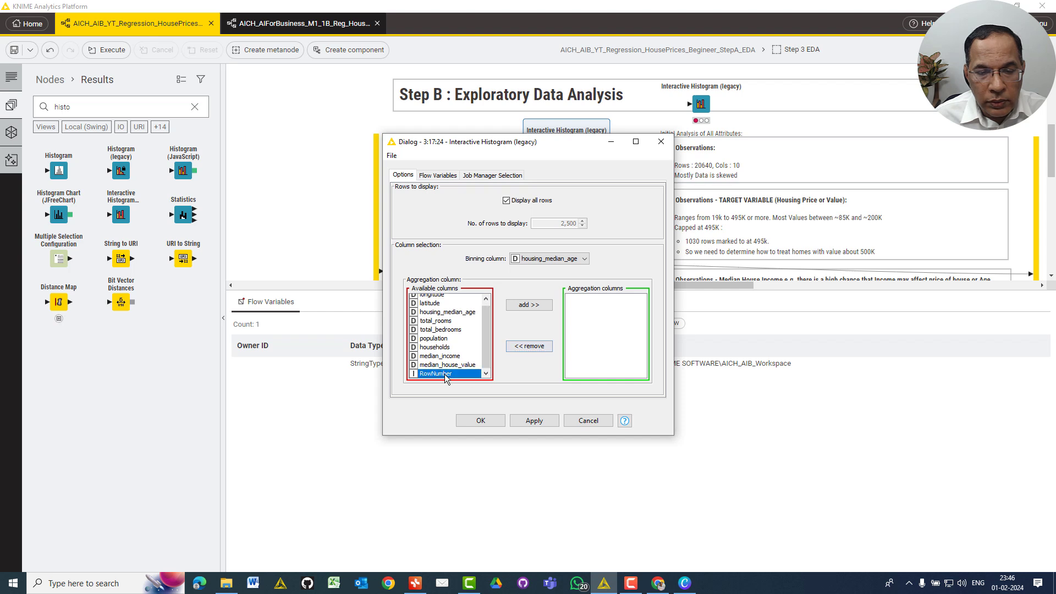
pyautogui.click(529, 306)
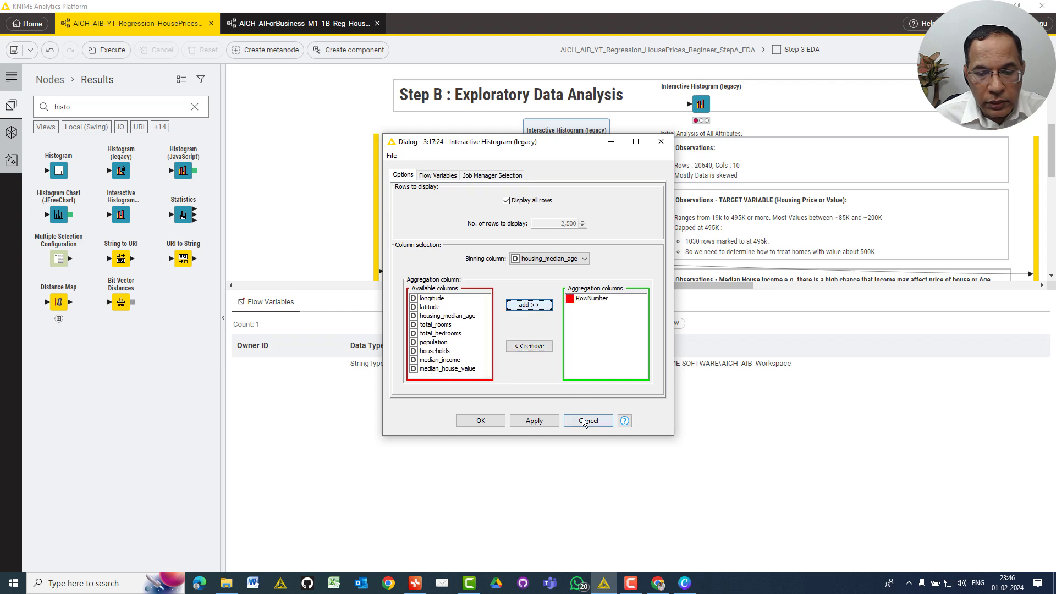
pyautogui.click(550, 424)
pyautogui.click(471, 426)
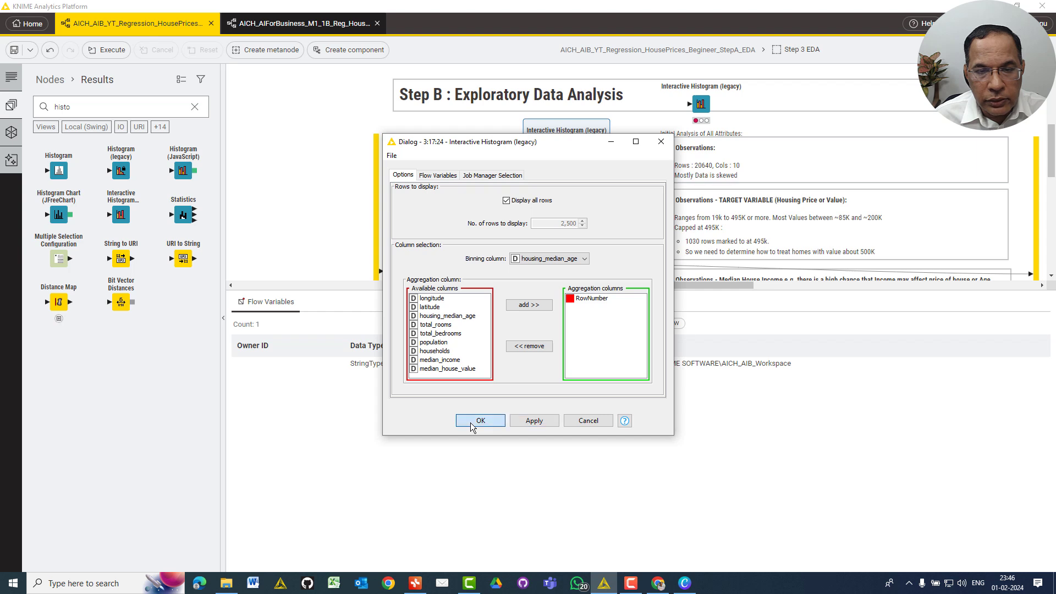
# Execute the newly configured Interactive Histogram node and open its view.
pyautogui.rightClick(563, 152)
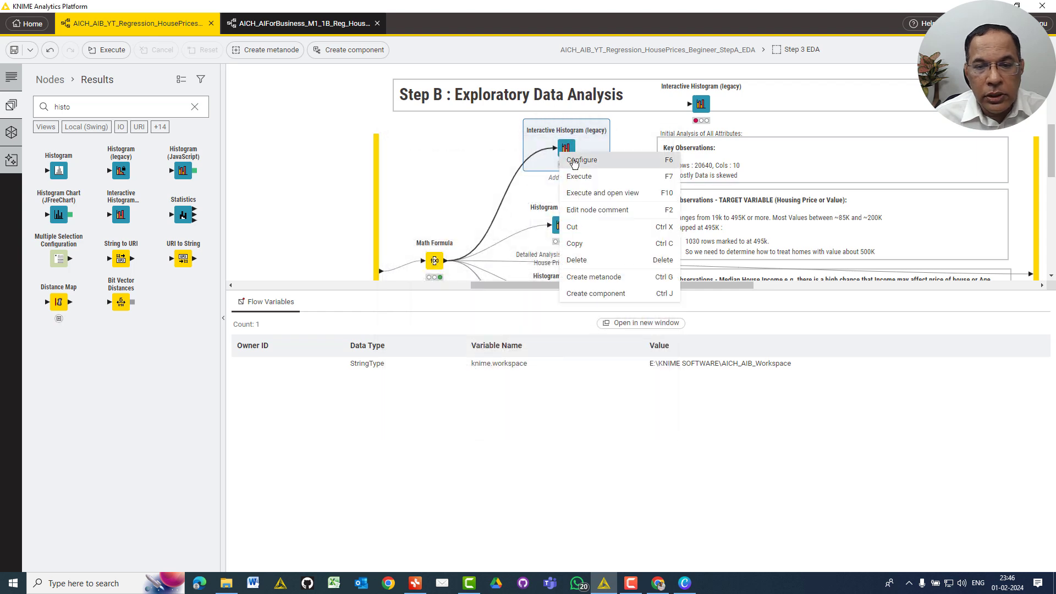
pyautogui.click(574, 176)
pyautogui.rightClick(565, 154)
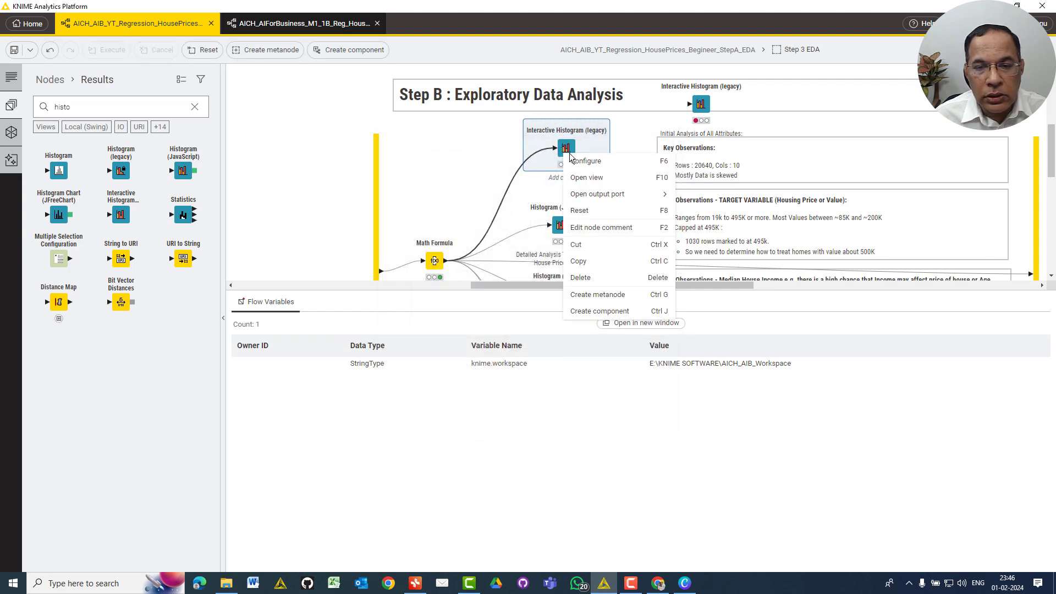
pyautogui.click(581, 181)
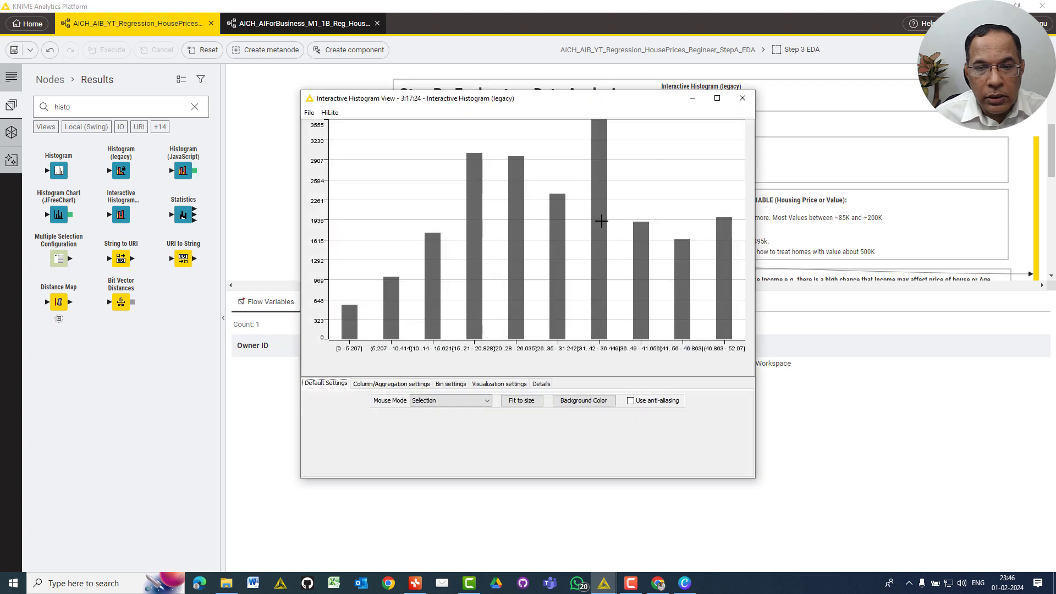
# Enlarge and reposition the histogram view window so that more of the bars fit in it.
pyautogui.click(716, 99)
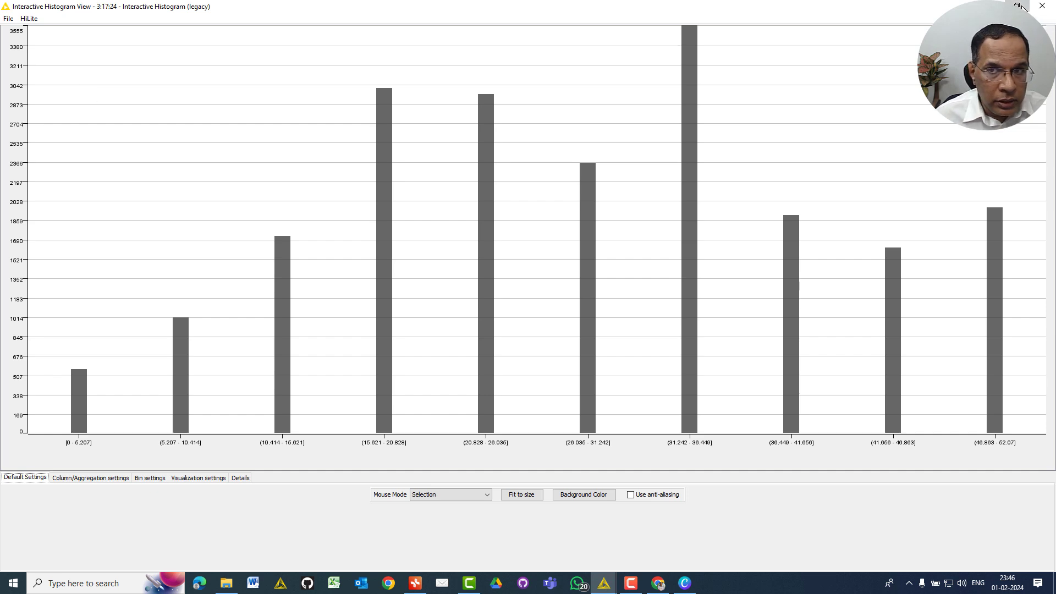
pyautogui.click(1019, 6)
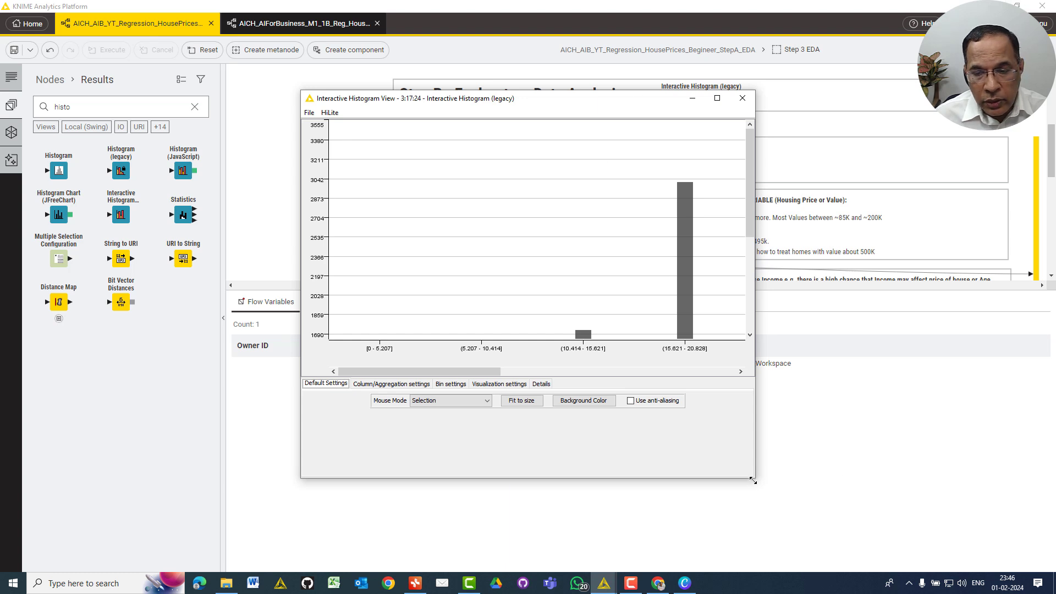
pyautogui.moveTo(753, 480); pyautogui.dragTo(953, 536)
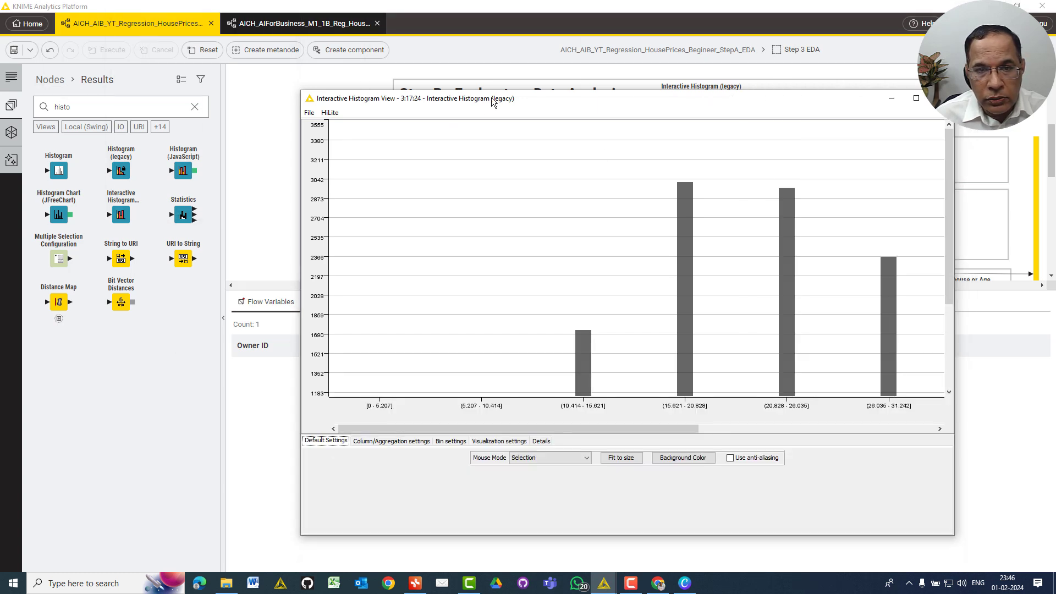
pyautogui.moveTo(492, 102); pyautogui.dragTo(319, 37)
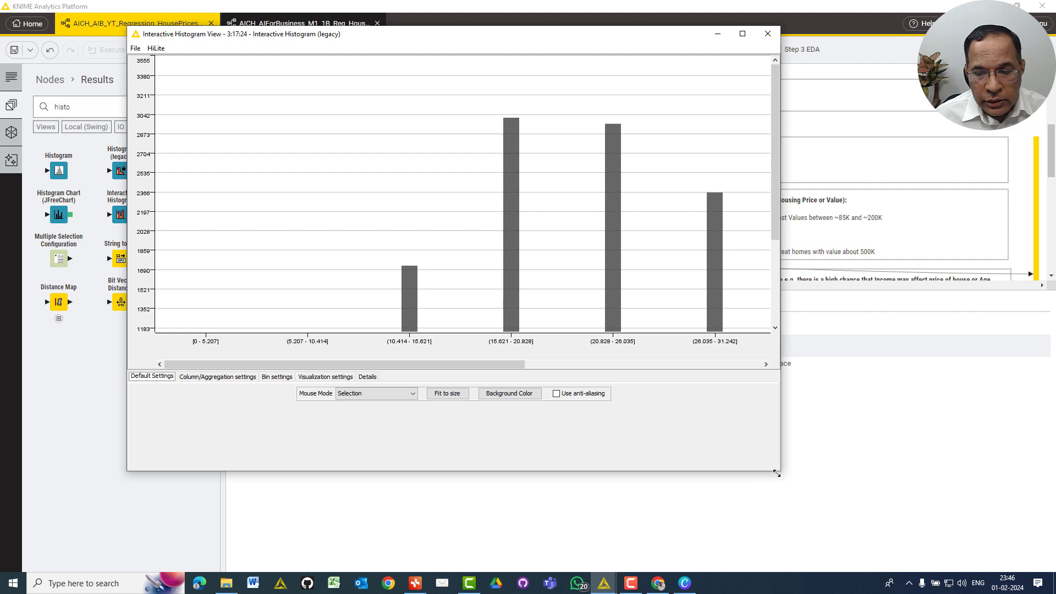
pyautogui.moveTo(777, 471); pyautogui.dragTo(1018, 570)
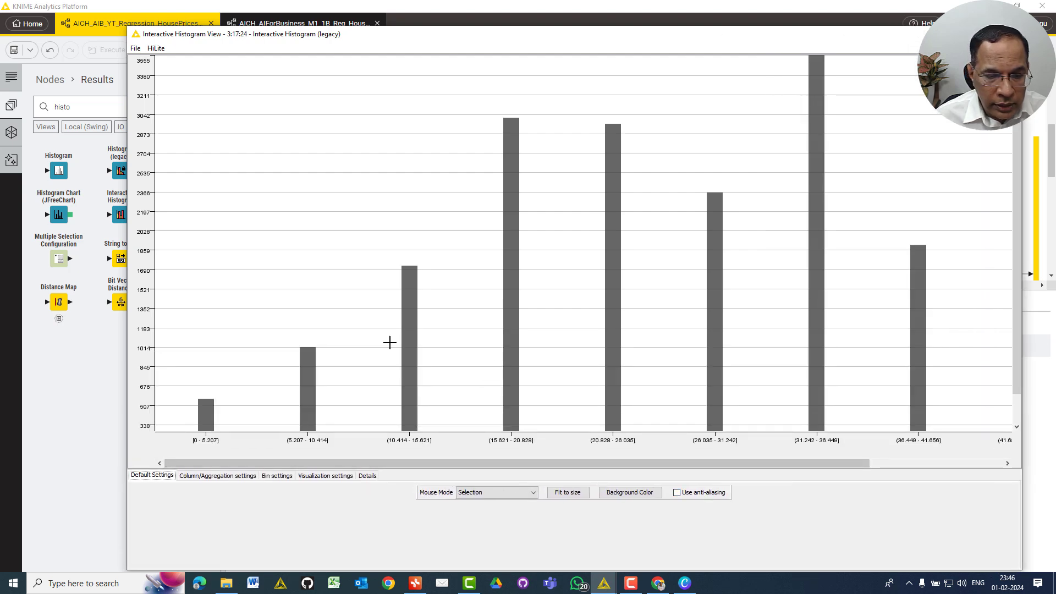
# View the histograms binned by total_rooms and total_bedrooms, ending back on housing_median_age.
pyautogui.click(244, 478)
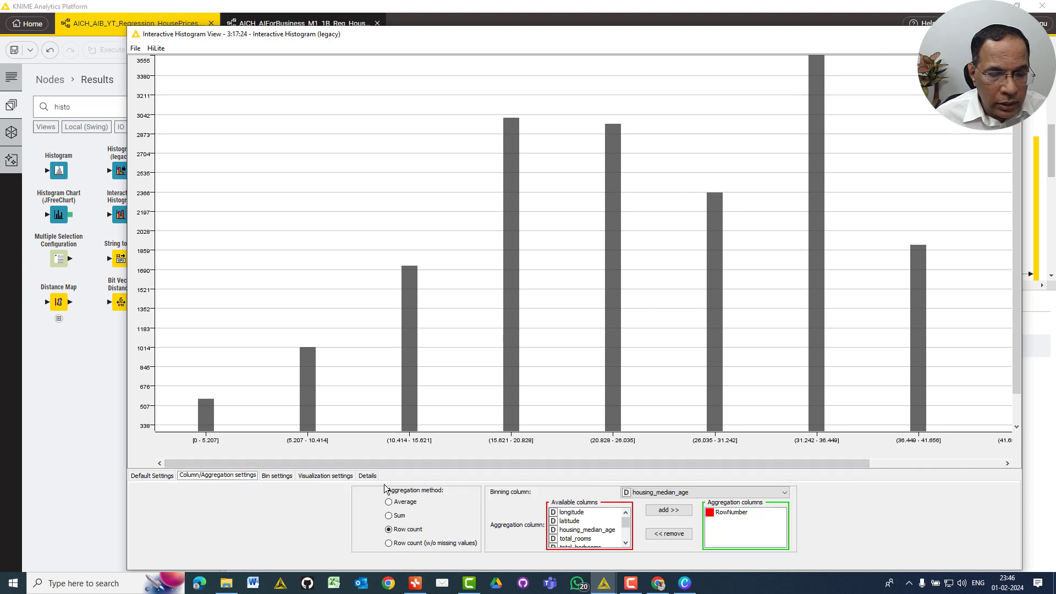
pyautogui.moveTo(387, 35)
pyautogui.mouseDown()
pyautogui.moveTo(386, 14)
pyautogui.moveTo(387, 23)
pyautogui.mouseUp()
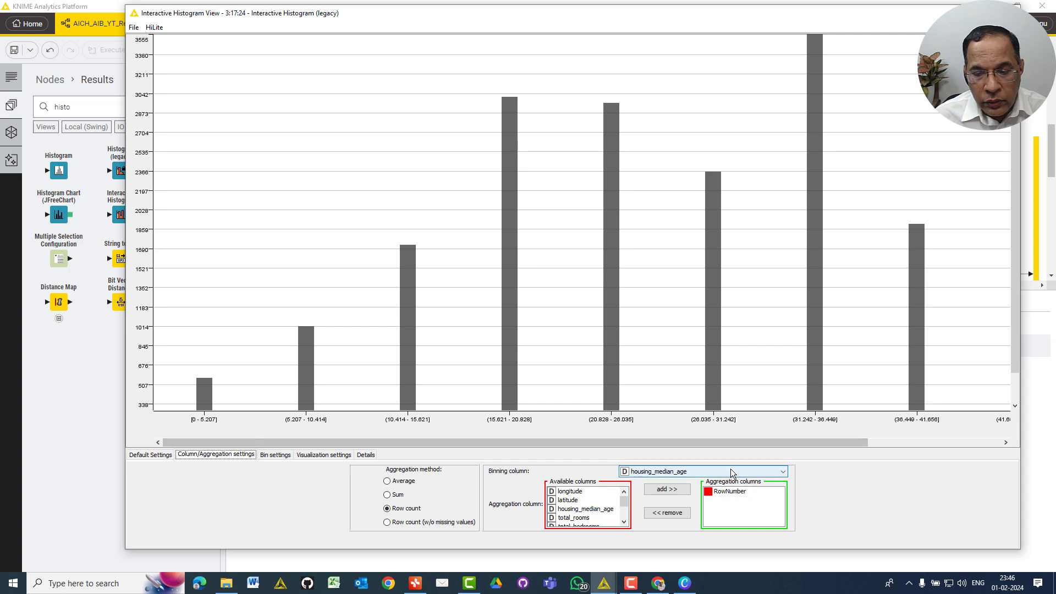
pyautogui.click(731, 470)
pyautogui.click(701, 490)
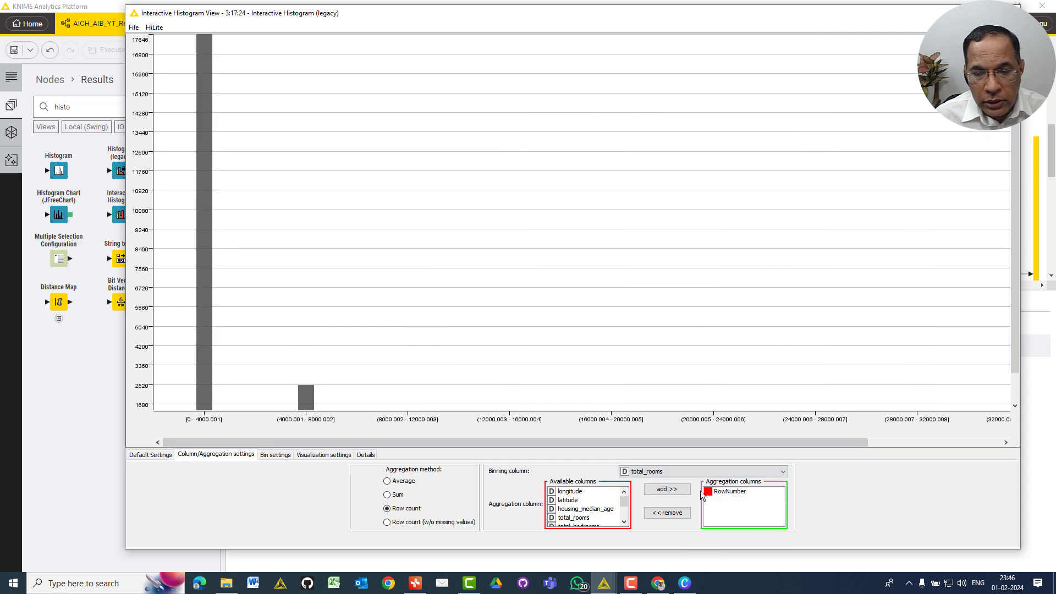
pyautogui.click(701, 473)
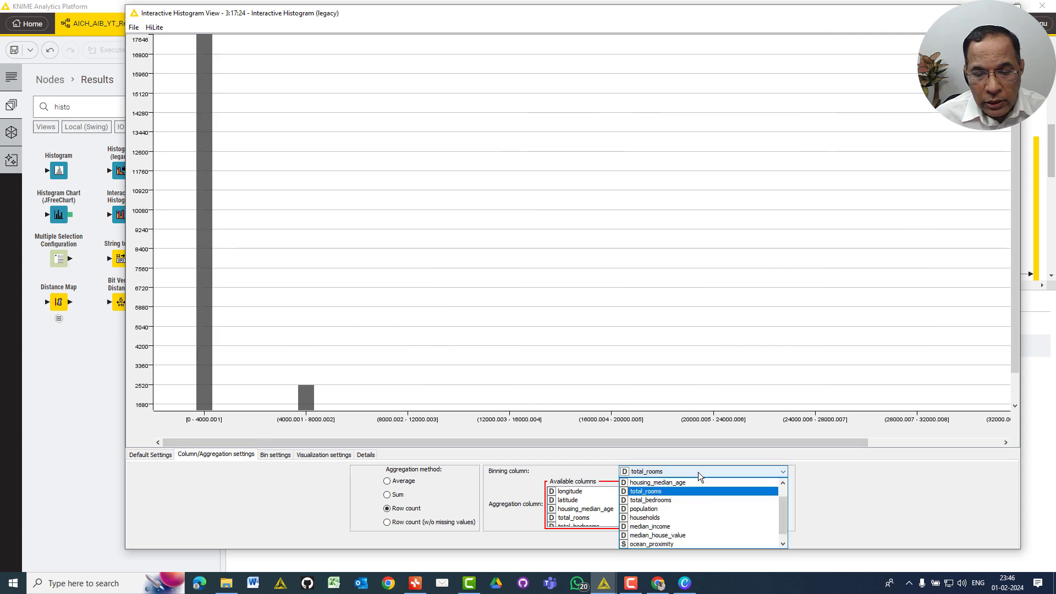
pyautogui.click(686, 500)
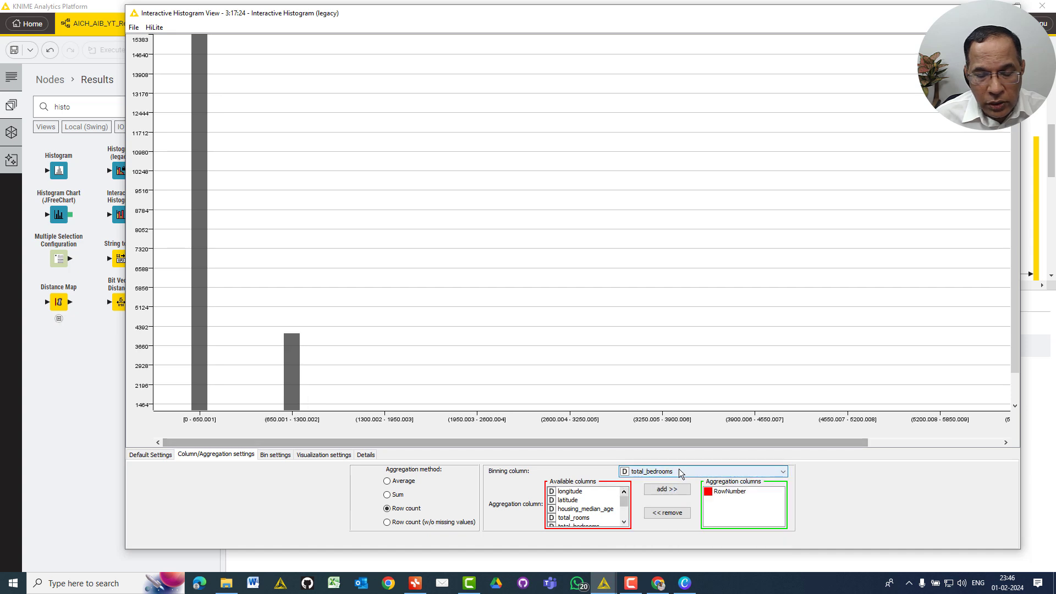
pyautogui.click(677, 471)
pyautogui.click(687, 482)
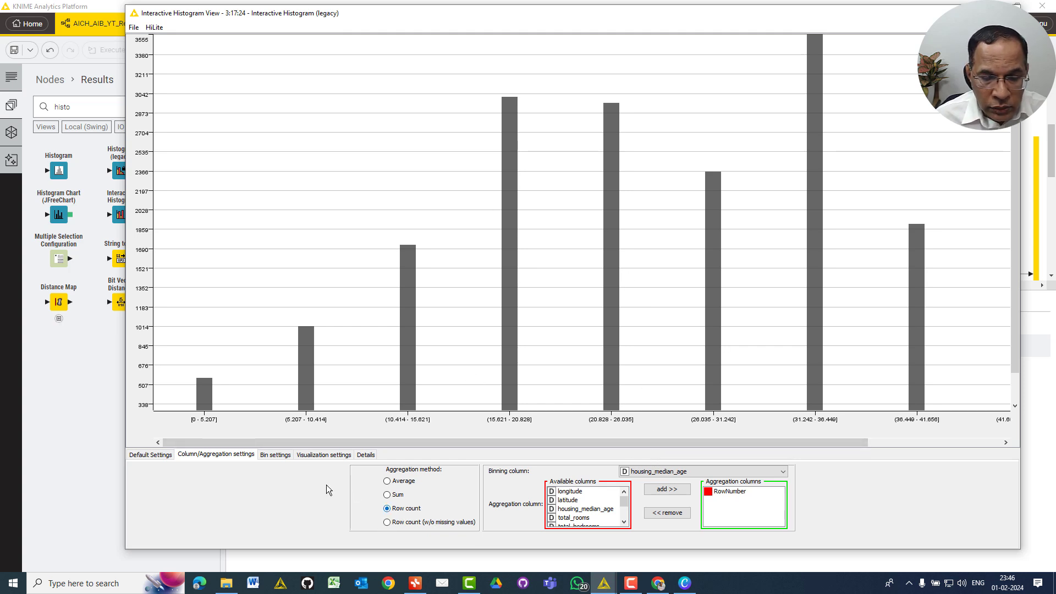
# Set the number of bins in the housing_median_age histogram to 40.
pyautogui.click(277, 456)
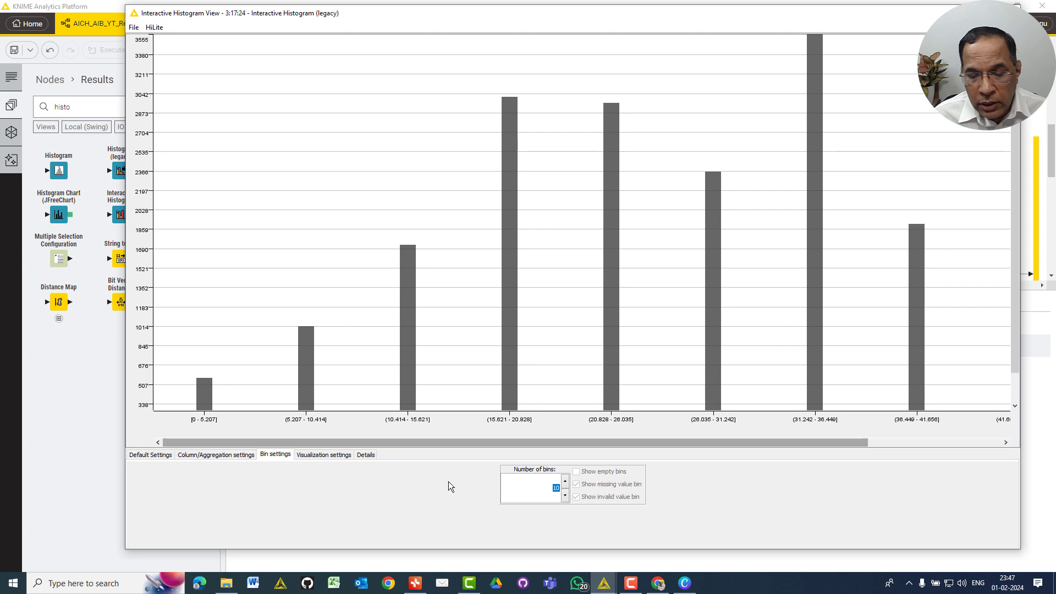
pyautogui.write('40')
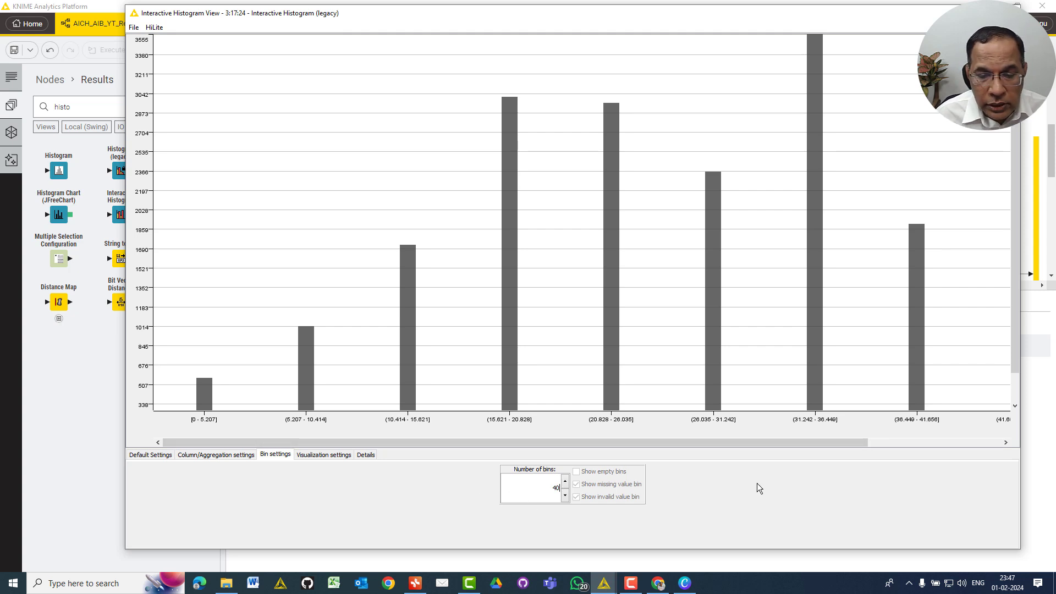
pyautogui.click(311, 456)
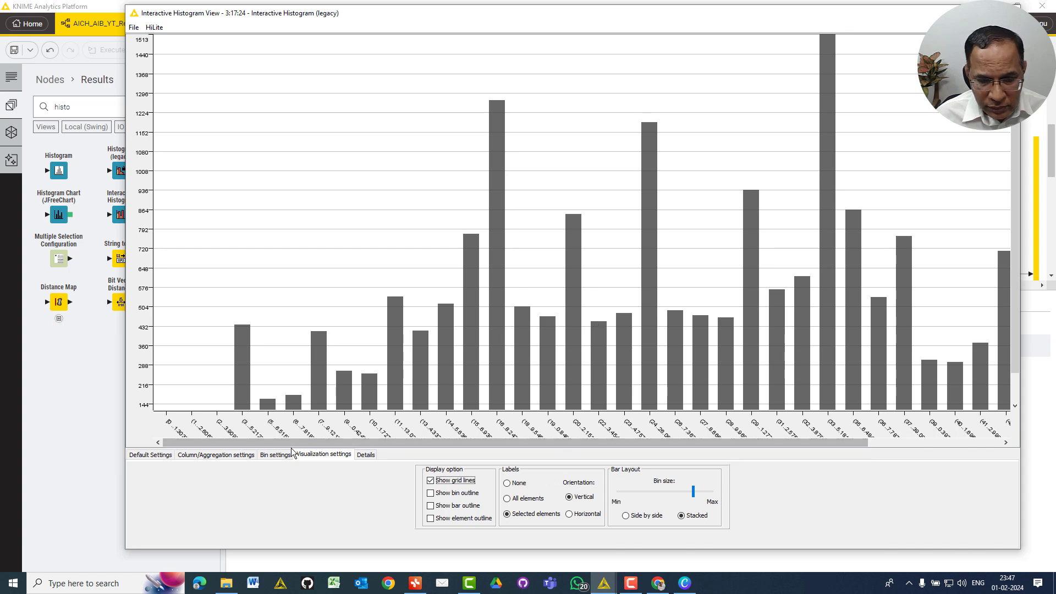
pyautogui.click(274, 455)
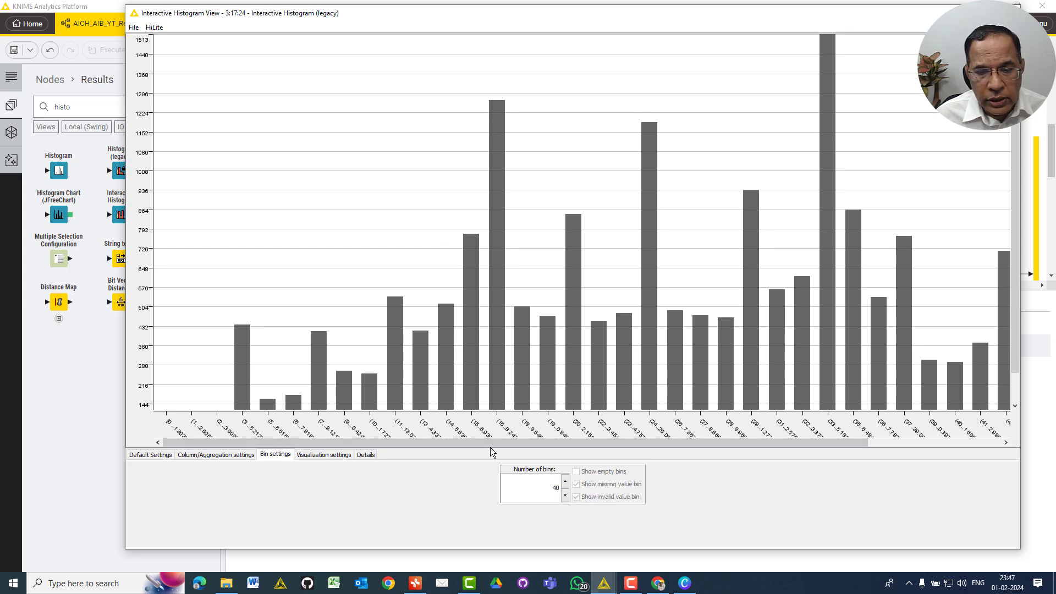
# Switch the histogram's binning column to median_house_value and maximize the view window.
pyautogui.click(162, 457)
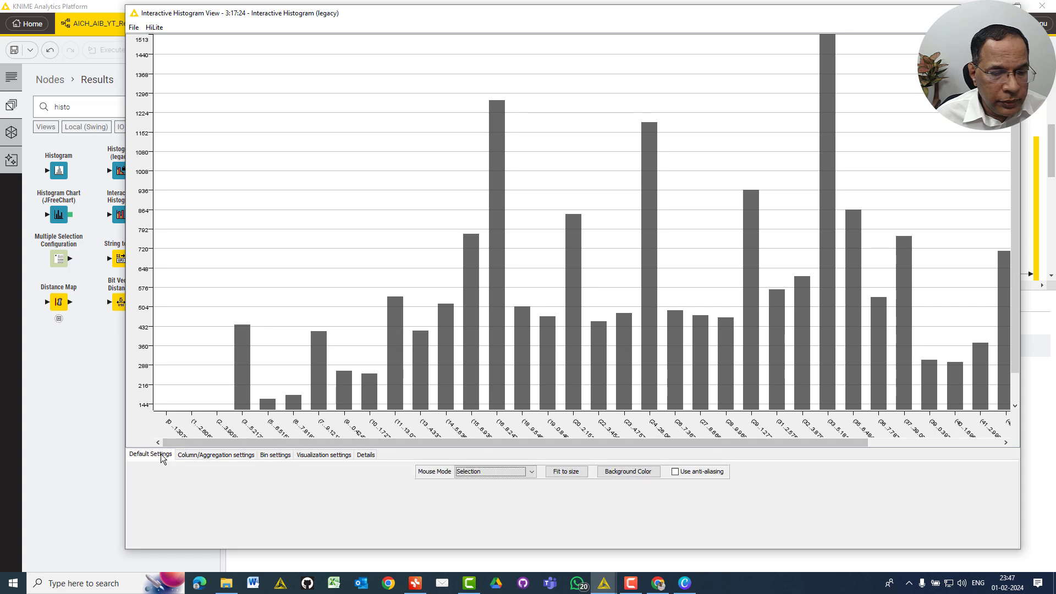
pyautogui.click(221, 455)
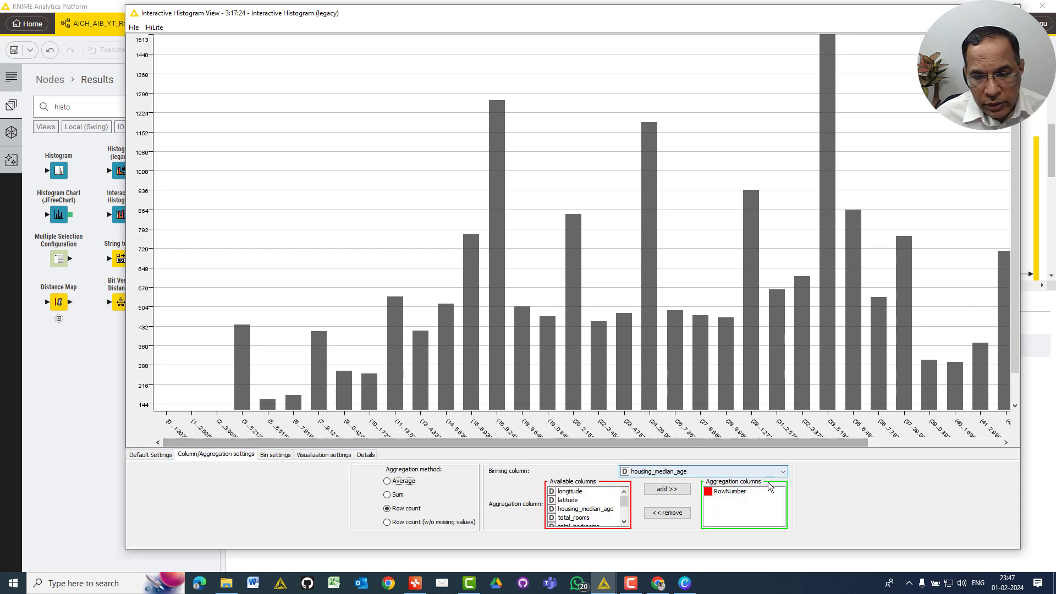
pyautogui.click(700, 473)
pyautogui.click(708, 534)
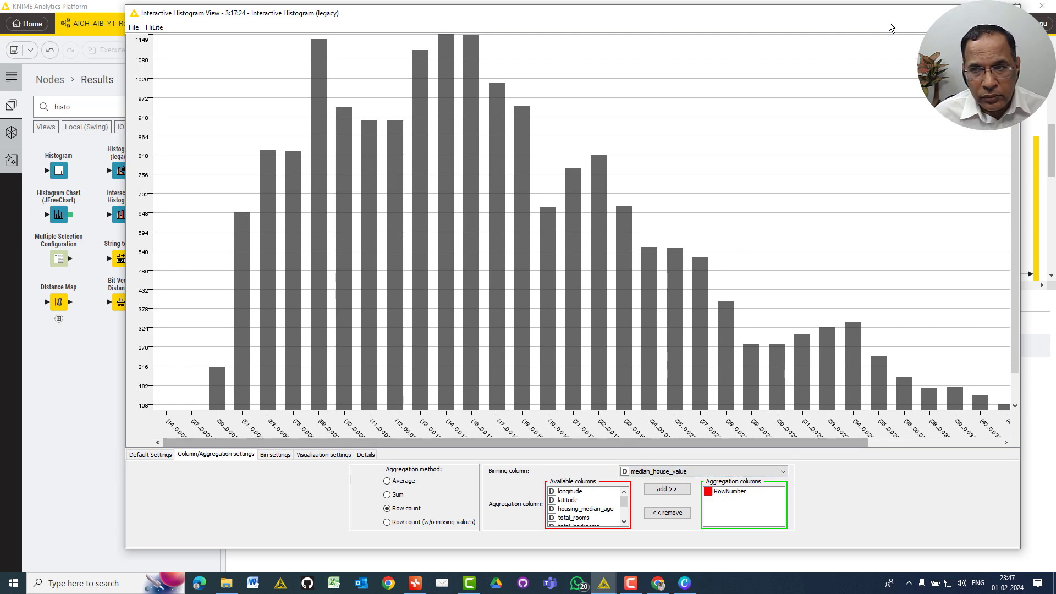
pyautogui.doubleClick(408, 16)
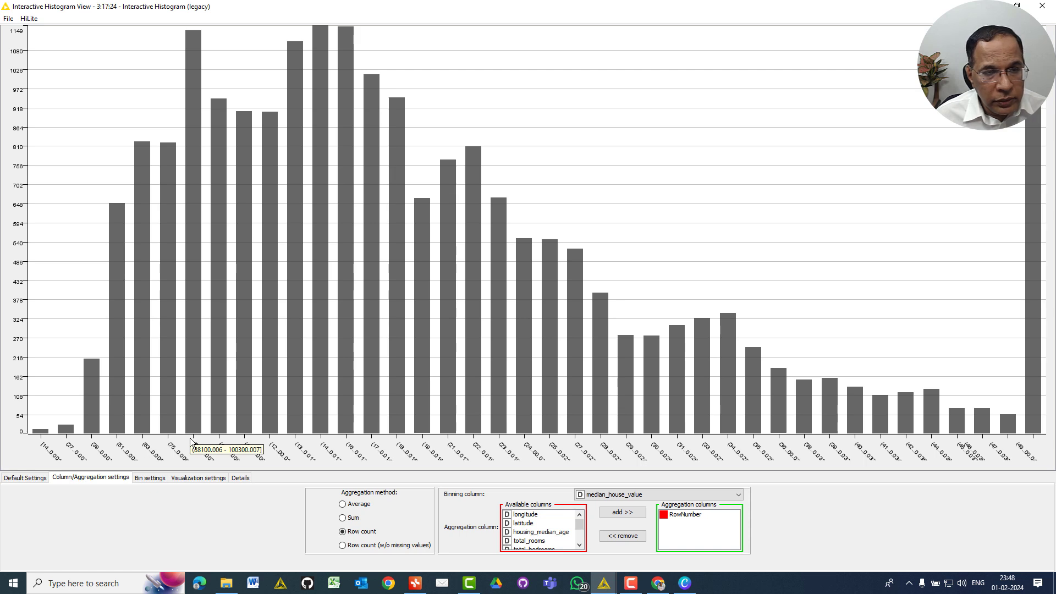
# Select the second bar of the median_house_value histogram and unhilite the selection.
pyautogui.click(41, 432)
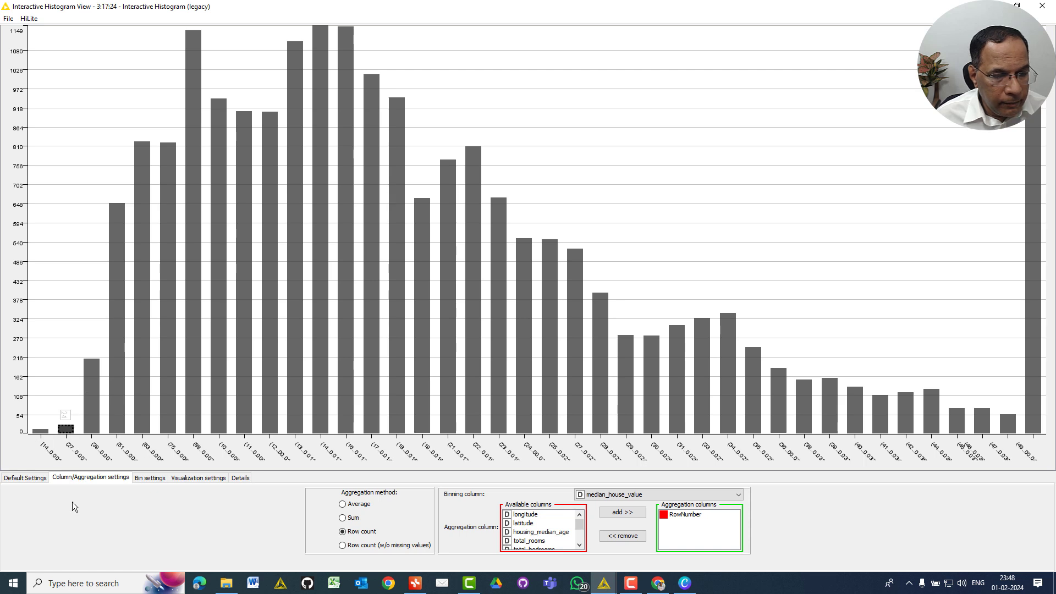
pyautogui.click(134, 483)
pyautogui.click(94, 478)
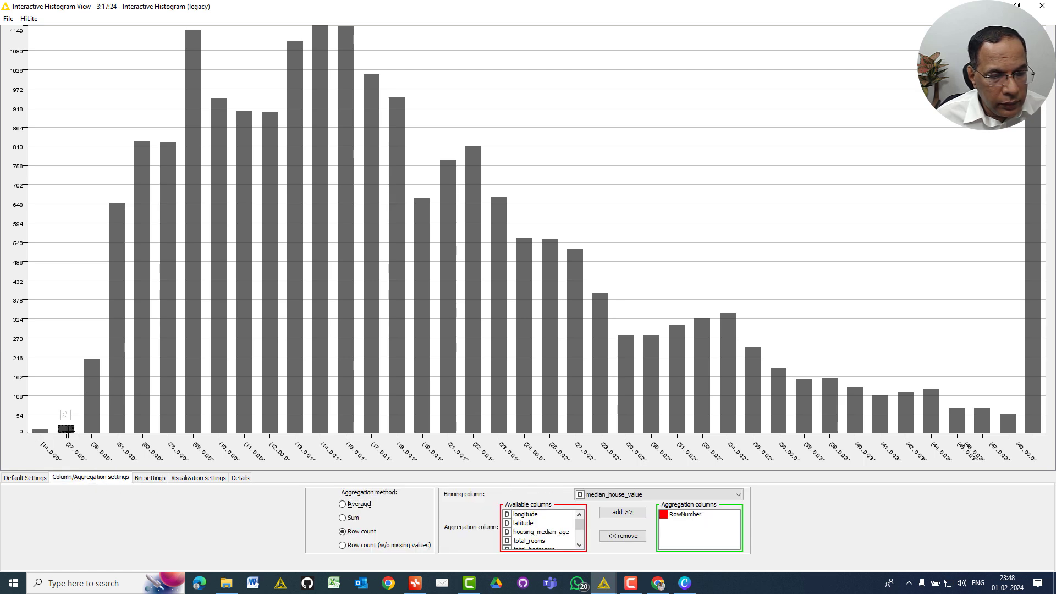
pyautogui.click(29, 18)
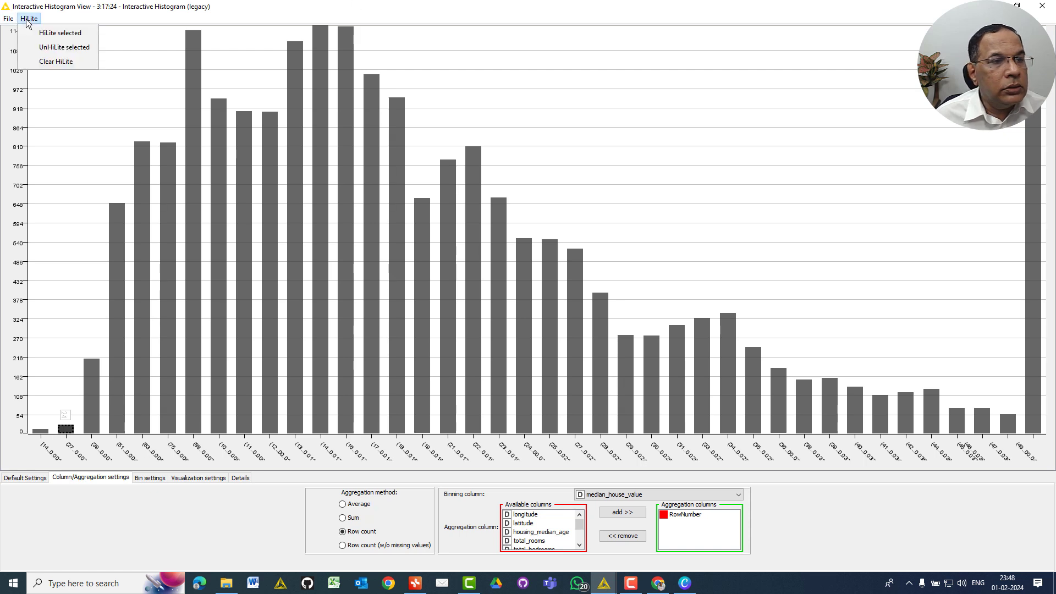
pyautogui.click(50, 49)
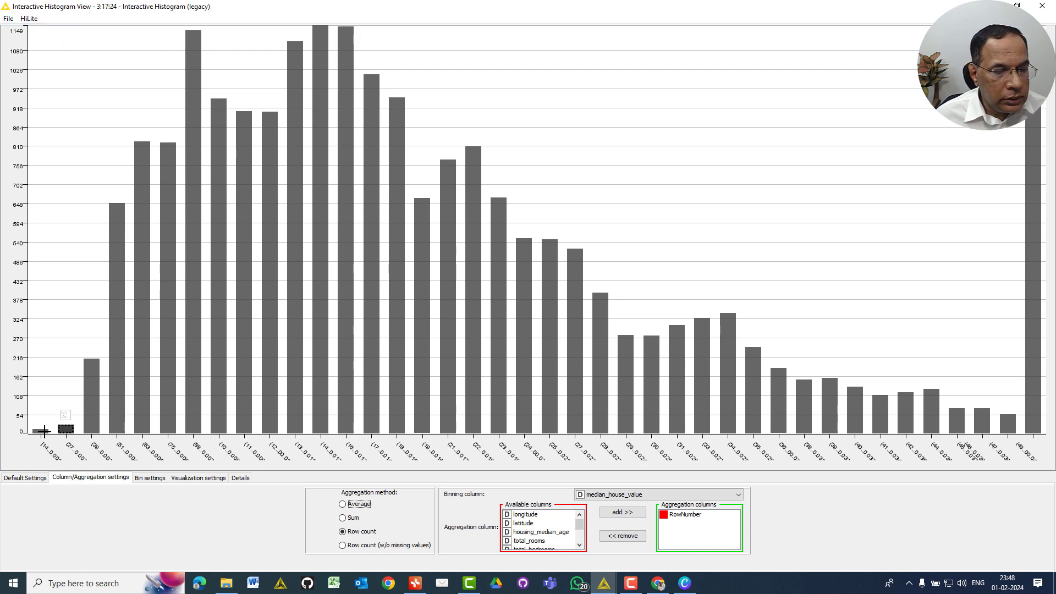
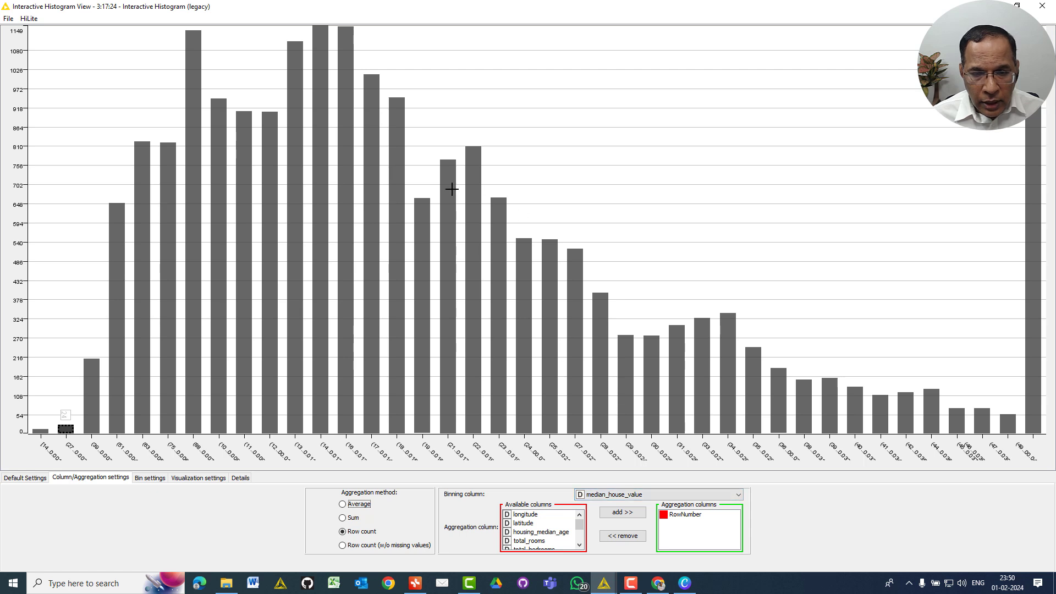
# Switch the histogram's binning column to median_income.
pyautogui.click(658, 496)
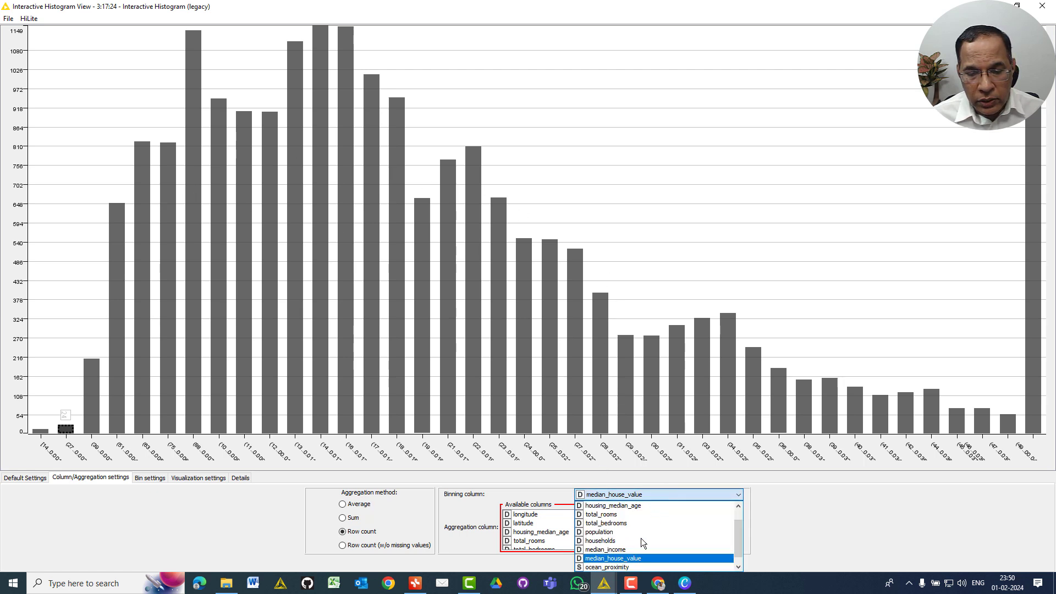
pyautogui.click(627, 550)
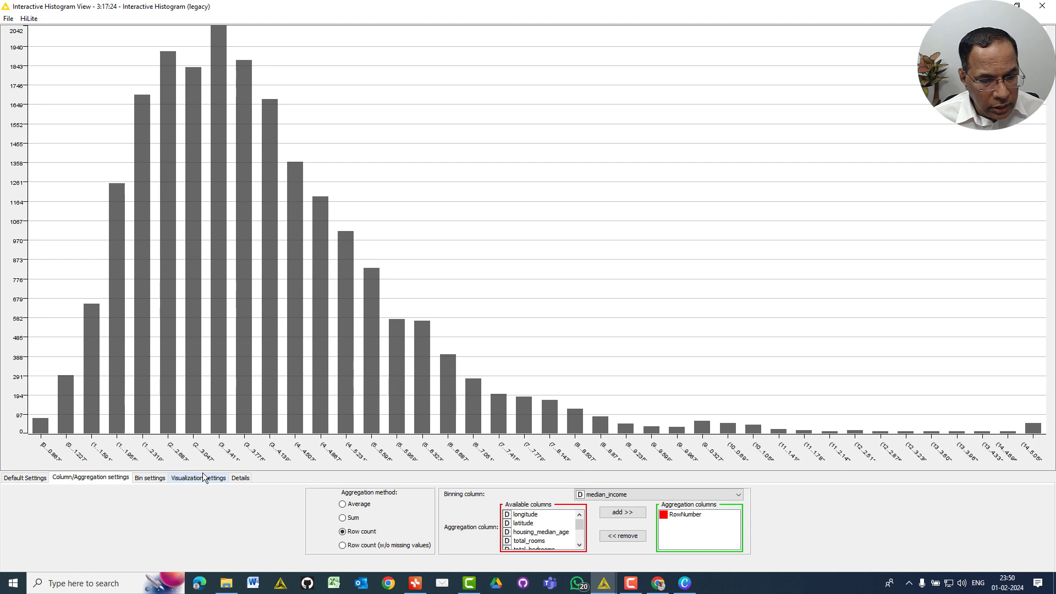
# Try the bin, bar and element outline display options on the median_income histogram, leaving only the grid lines enabled.
pyautogui.click(179, 479)
pyautogui.click(427, 517)
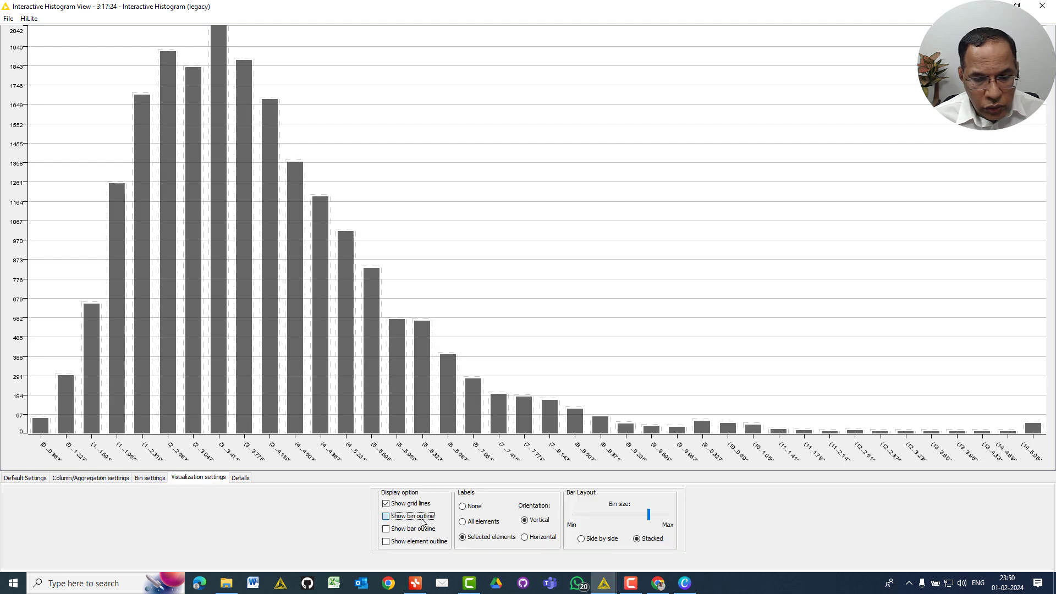
pyautogui.click(425, 529)
pyautogui.click(426, 529)
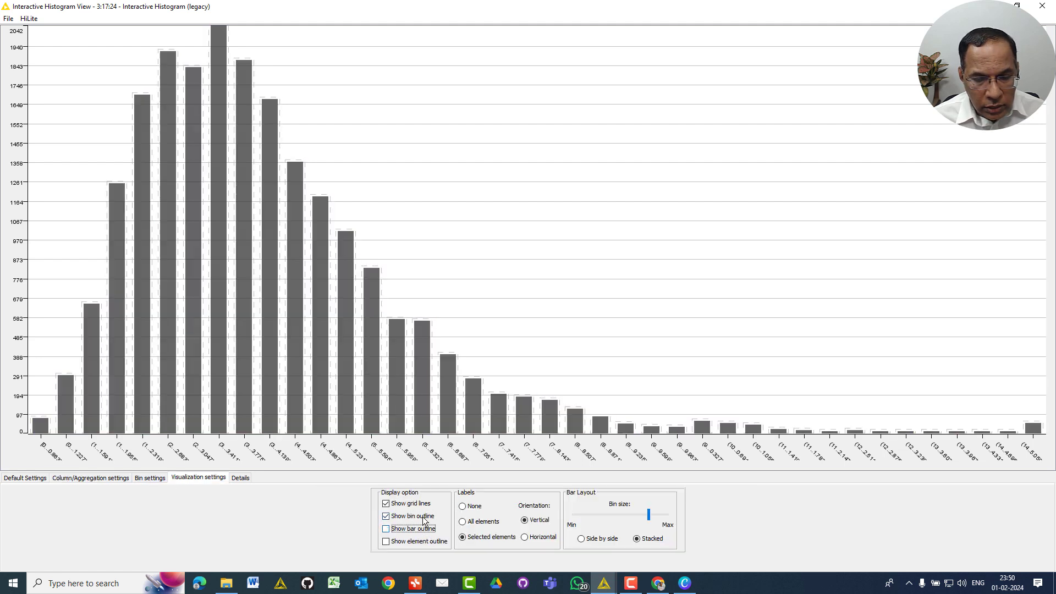
pyautogui.click(428, 547)
pyautogui.click(428, 547)
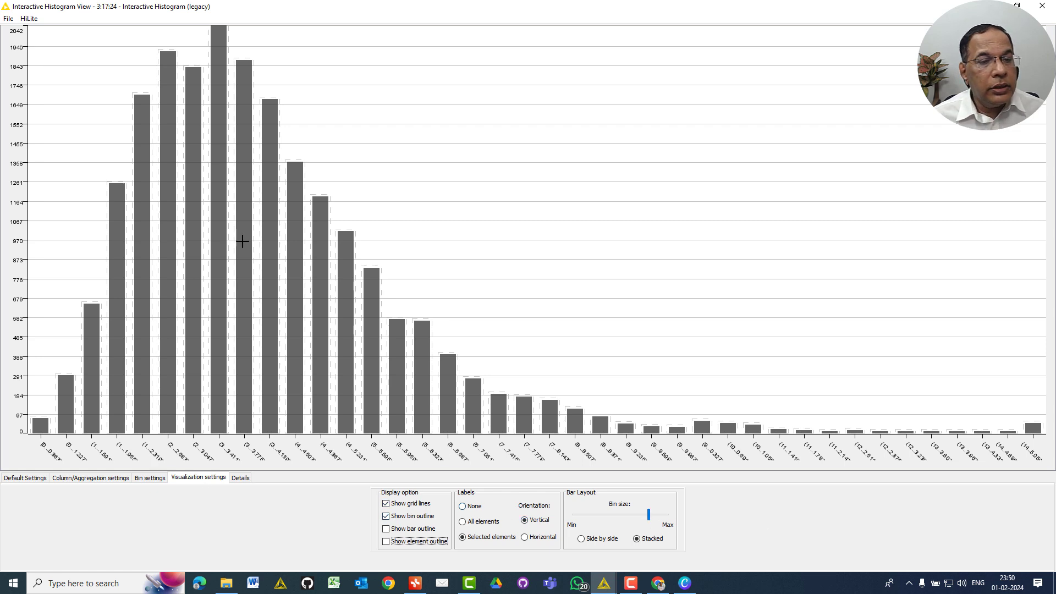
pyautogui.click(406, 520)
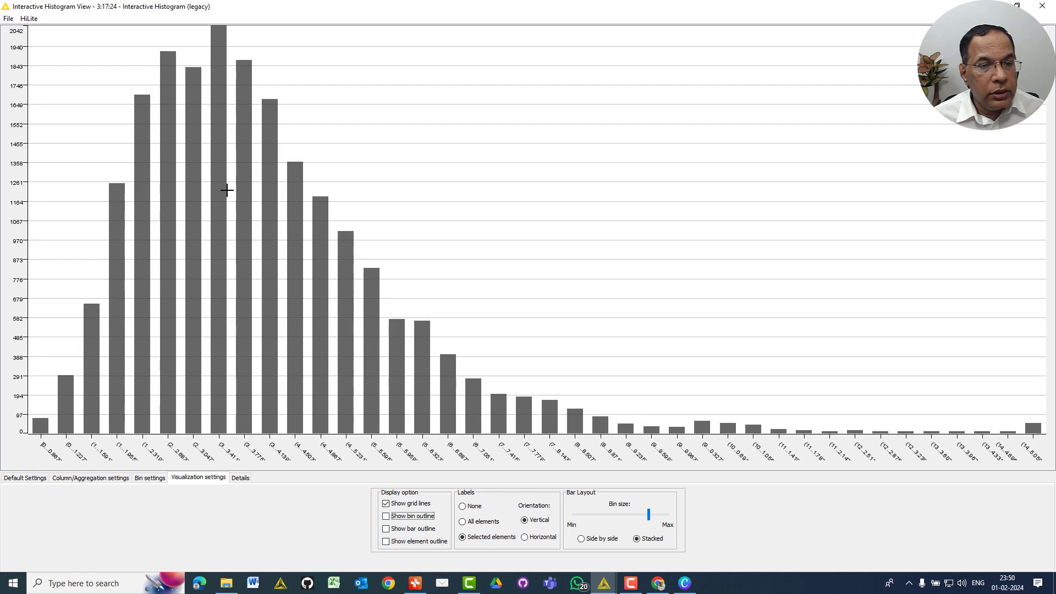
# Select the tallest bar of the median_income histogram and try the clear and unhilite commands on it.
pyautogui.click(221, 419)
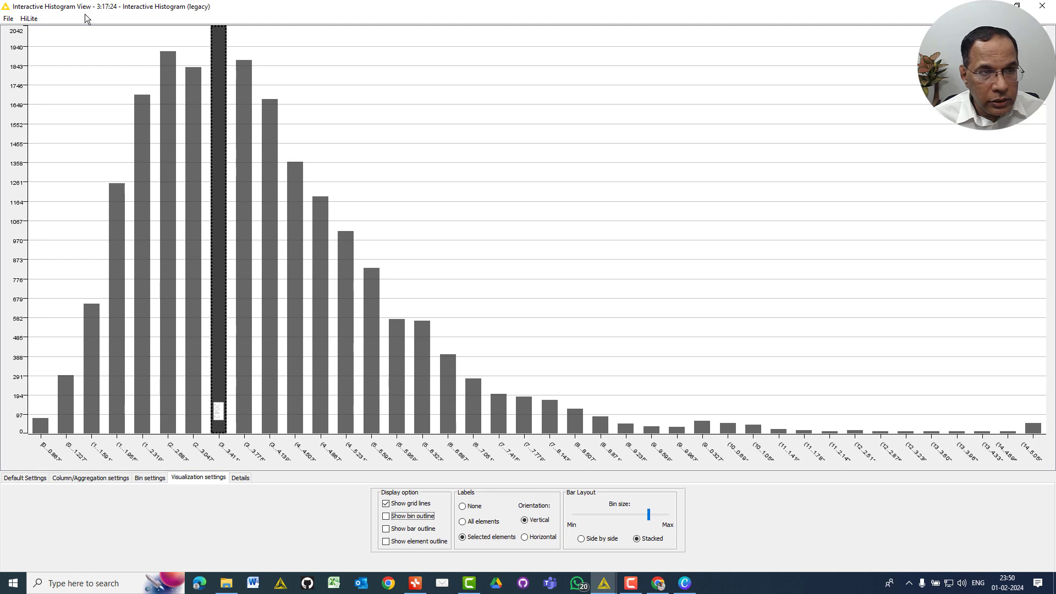
pyautogui.click(29, 19)
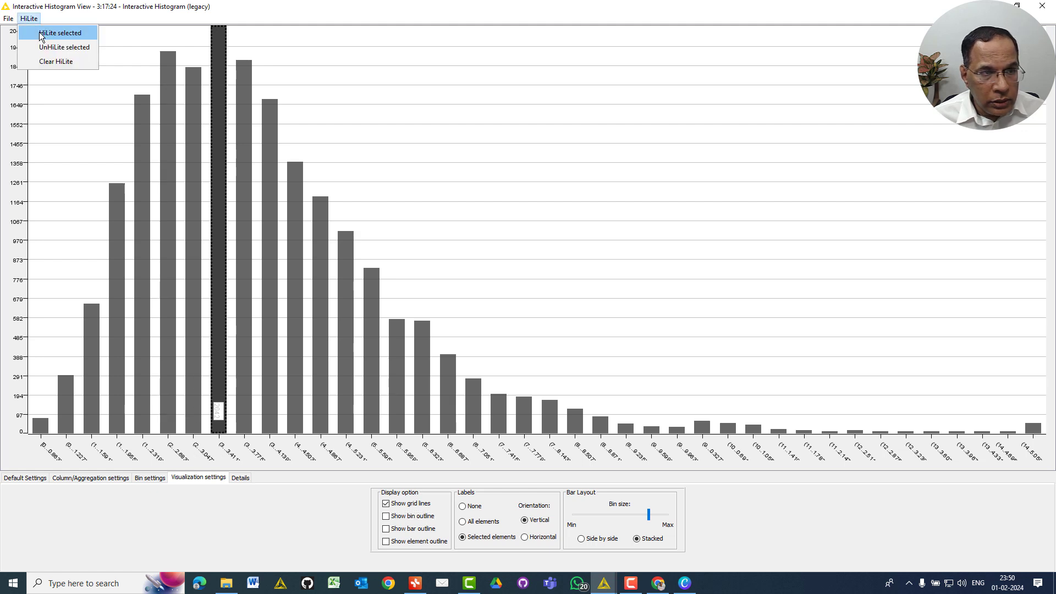
pyautogui.click(45, 54)
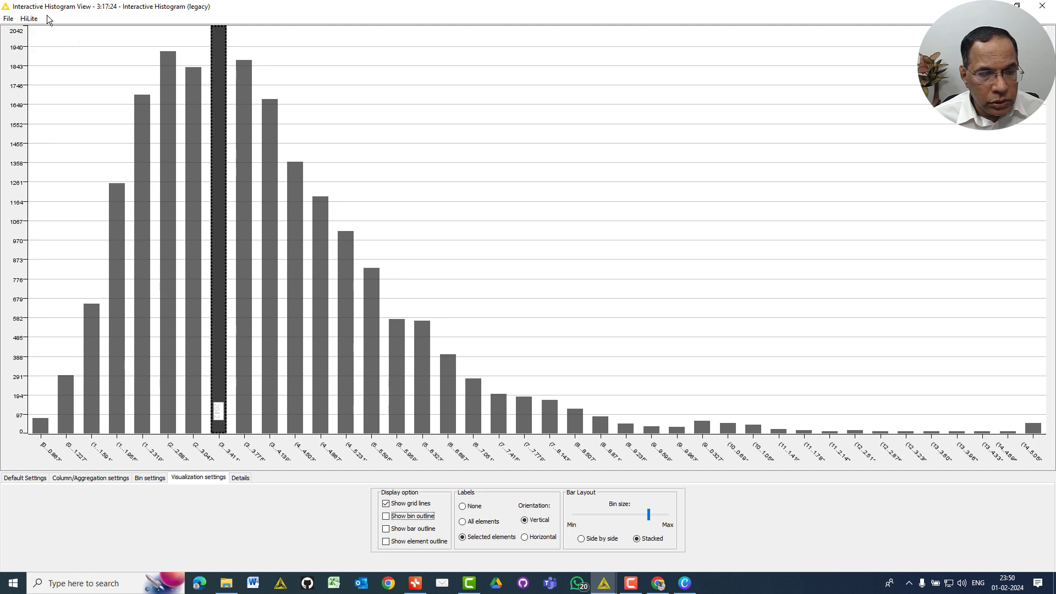
pyautogui.click(29, 18)
pyautogui.click(47, 60)
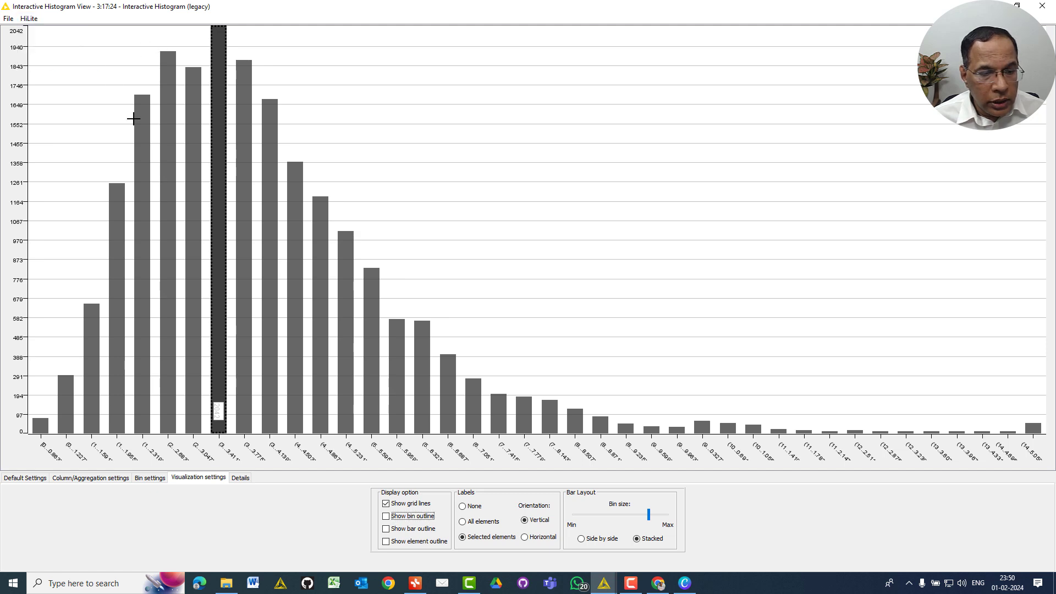
pyautogui.click(32, 19)
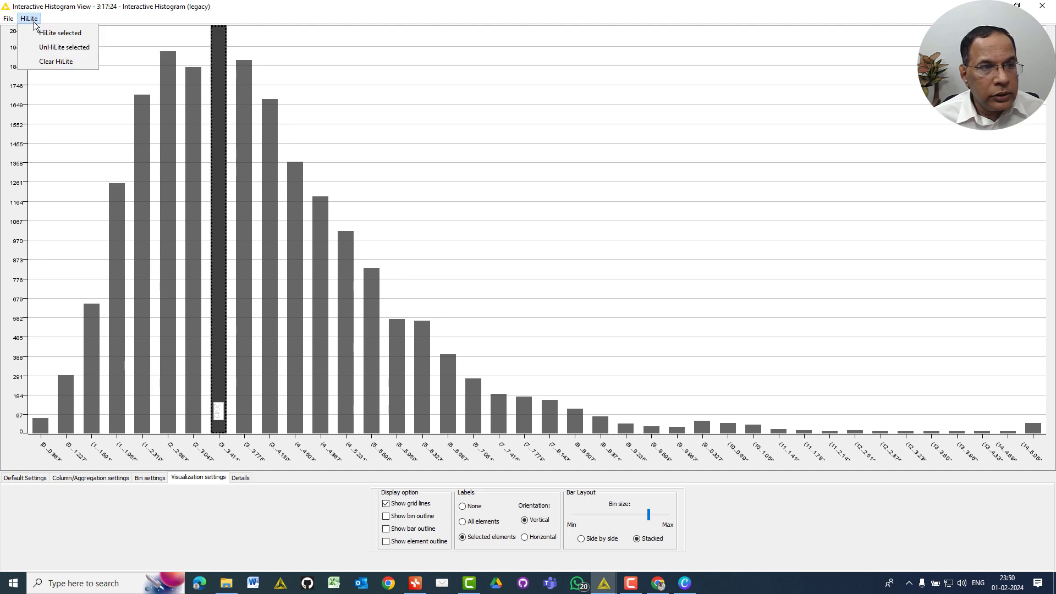
pyautogui.click(48, 48)
# Examine the bin details of several median_income bars, including the tallest and the last one, ending on the (5.231 - 5.595] bin.
pyautogui.click(236, 478)
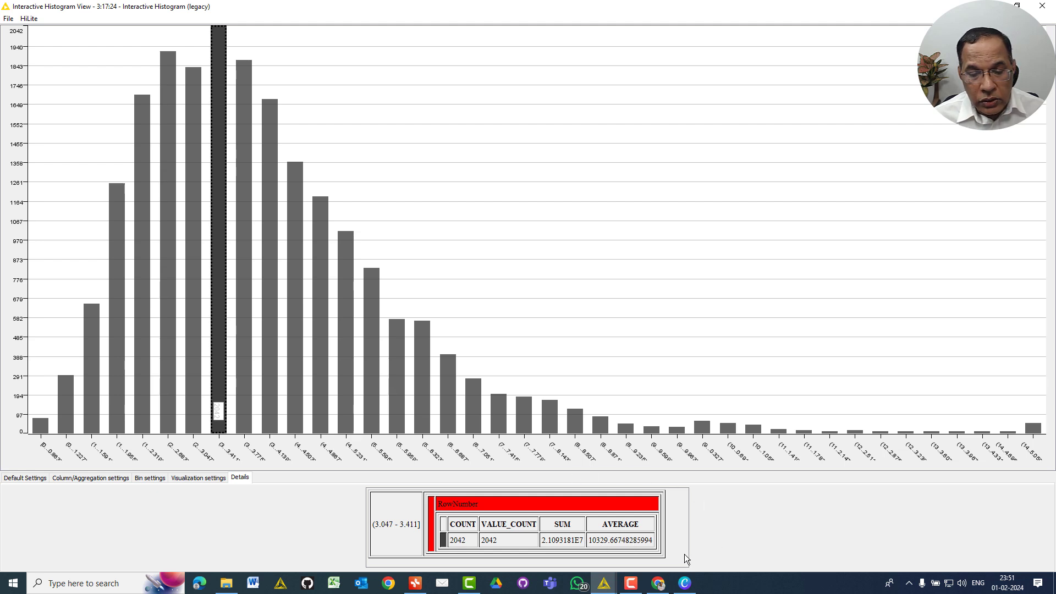
pyautogui.click(244, 404)
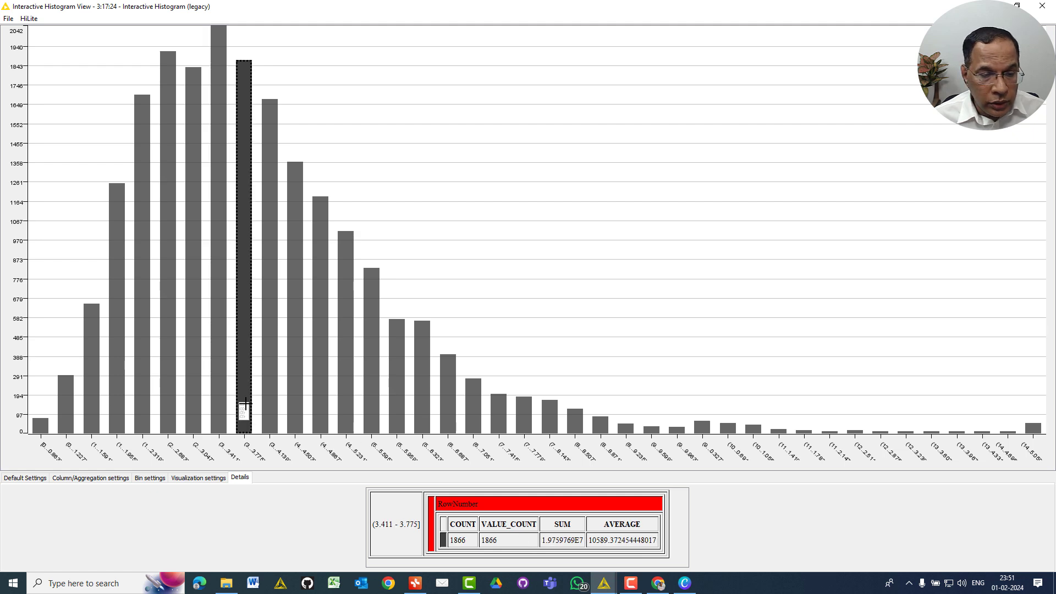
pyautogui.click(292, 404)
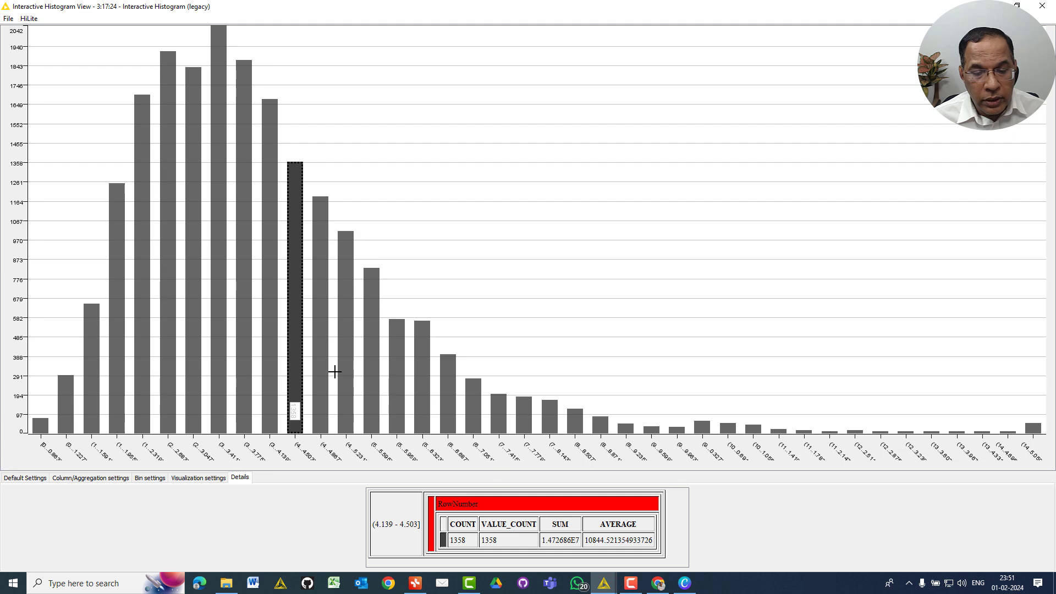
pyautogui.click(937, 431)
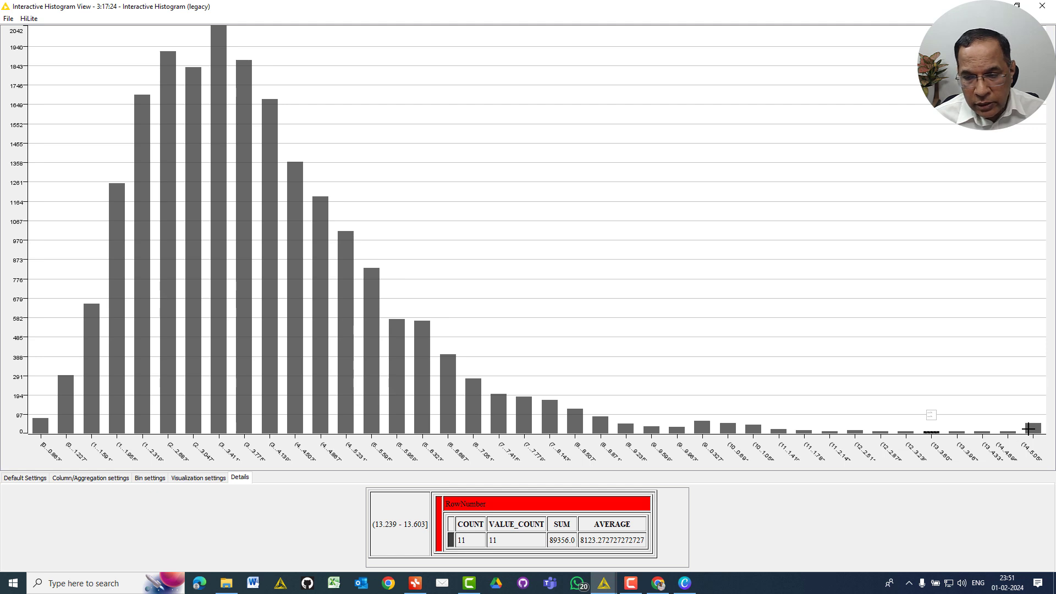
pyautogui.click(1028, 455)
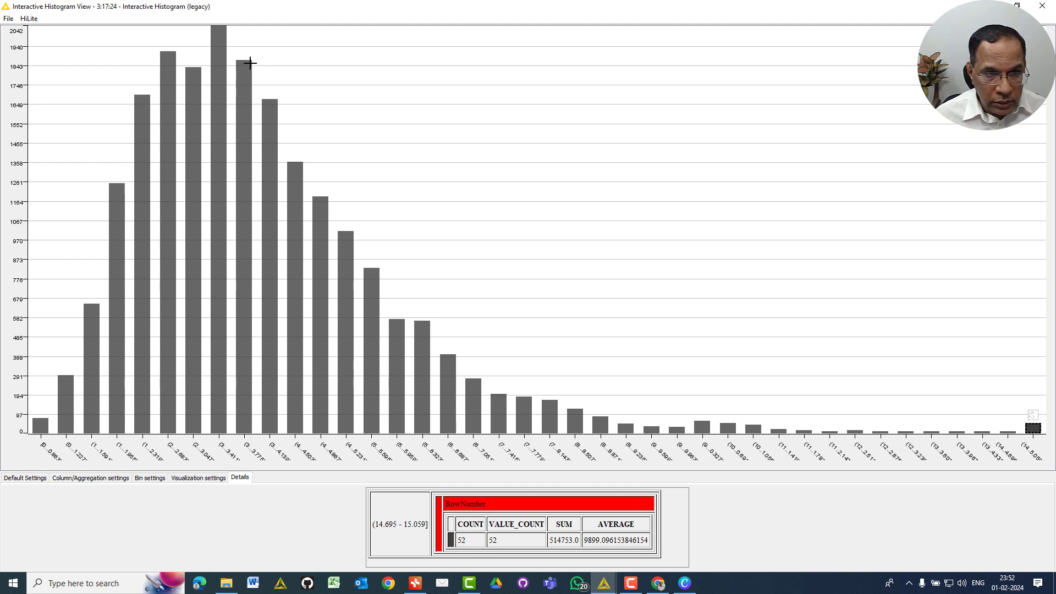
pyautogui.click(138, 422)
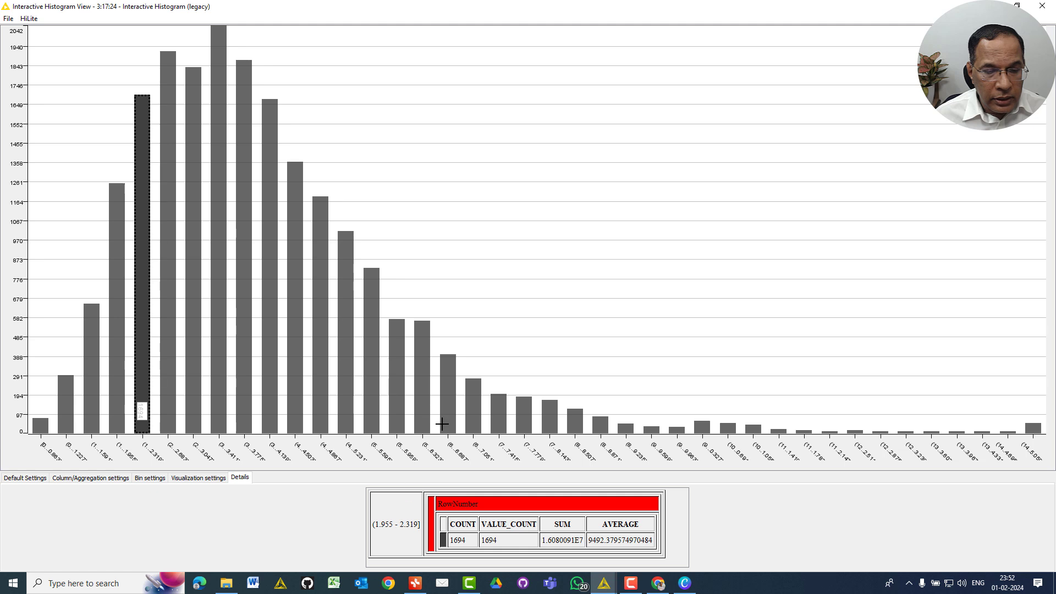
pyautogui.click(371, 414)
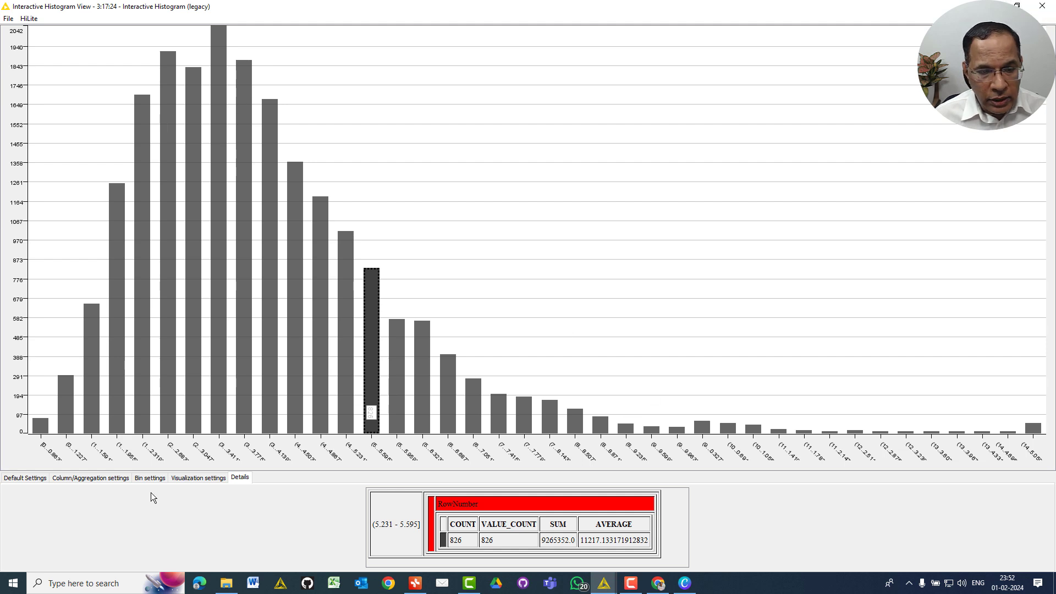
# Switch the histogram's binning column to population and select its tallest bar.
pyautogui.click(93, 480)
pyautogui.click(644, 497)
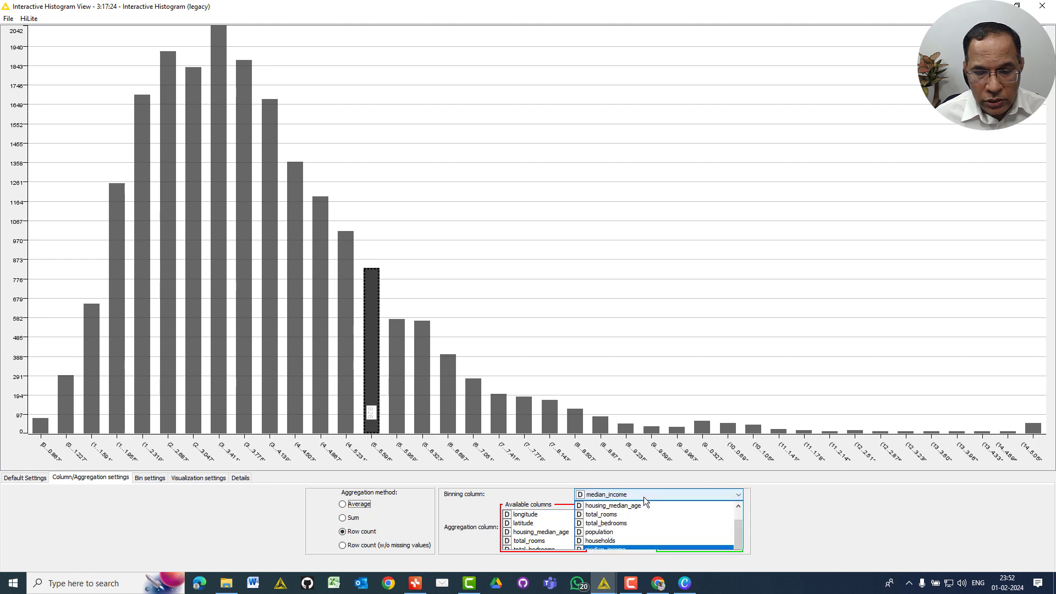
pyautogui.click(628, 532)
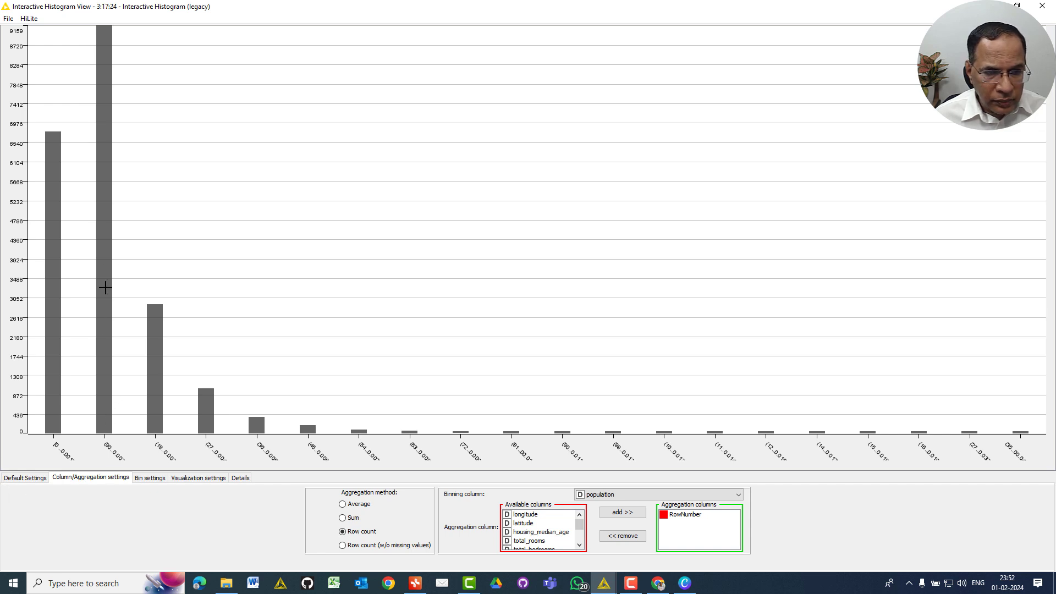
pyautogui.click(105, 43)
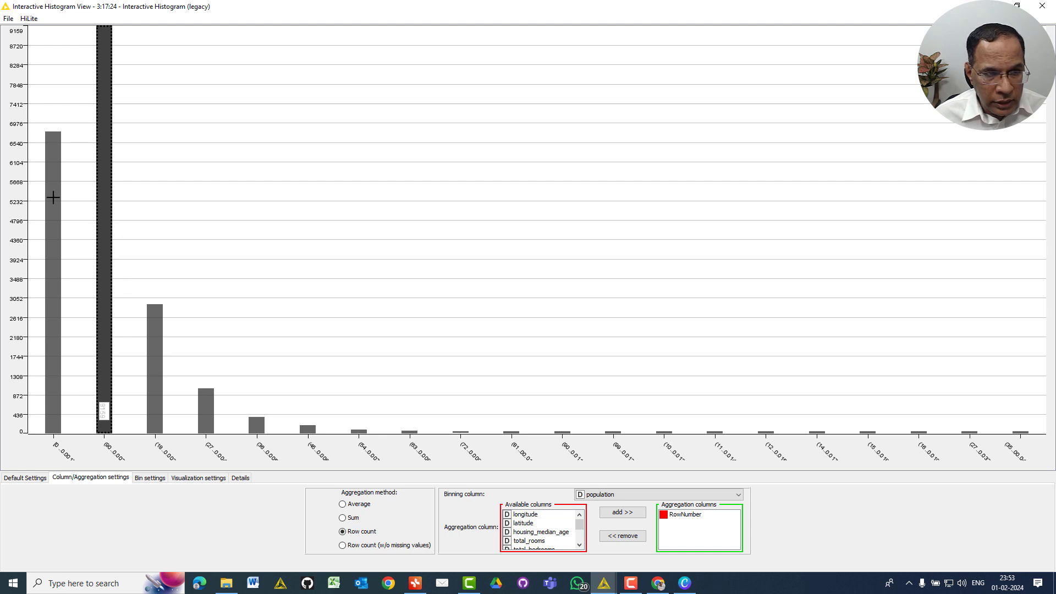
# Switch the binning column briefly to median_income and on to ocean_proximity, and select the <1H OCEAN bar.
pyautogui.click(603, 495)
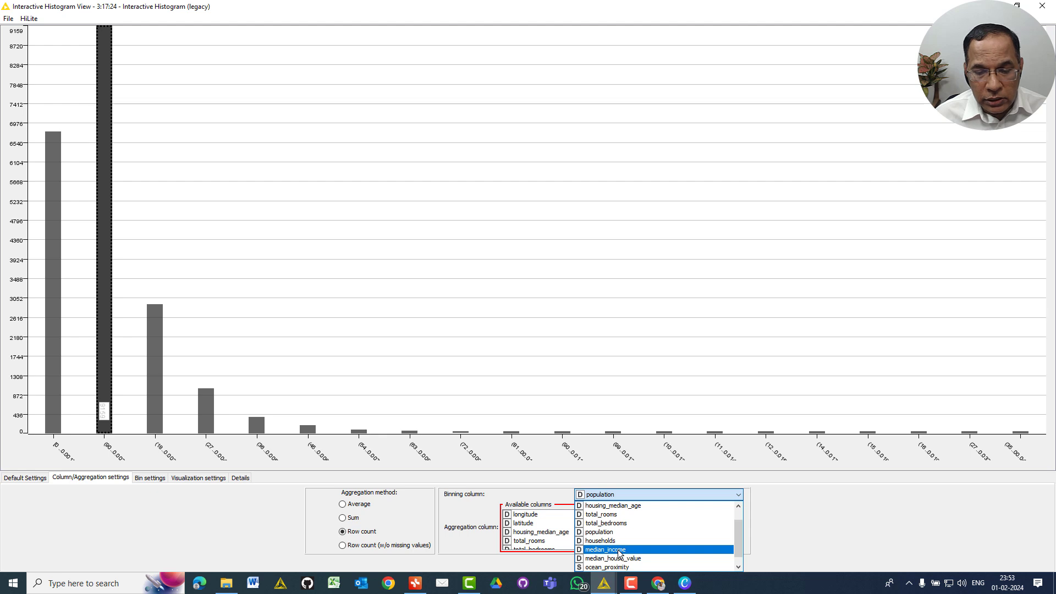
pyautogui.click(618, 549)
pyautogui.click(633, 495)
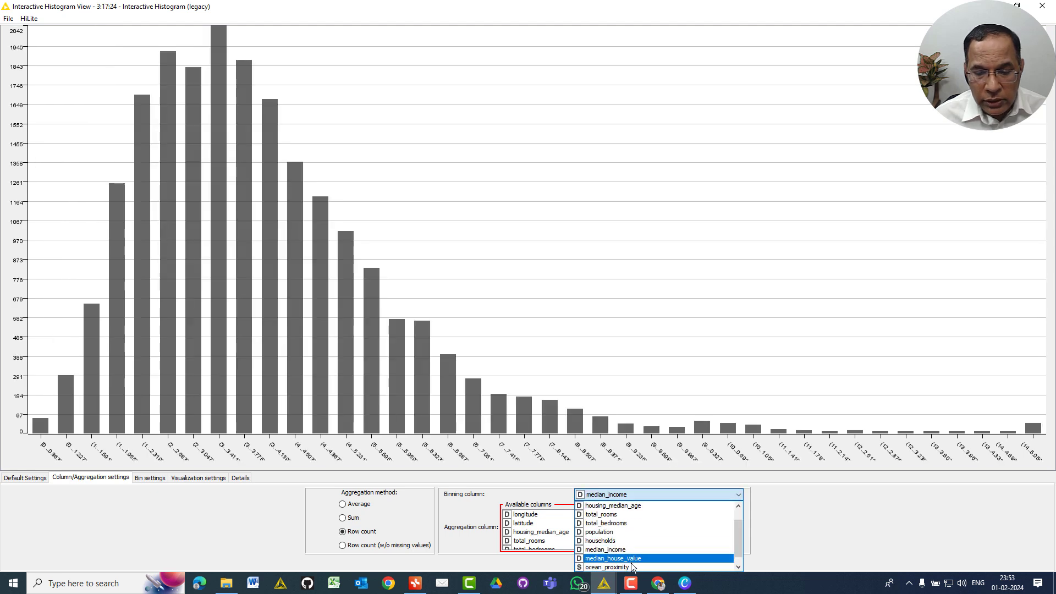
pyautogui.click(632, 568)
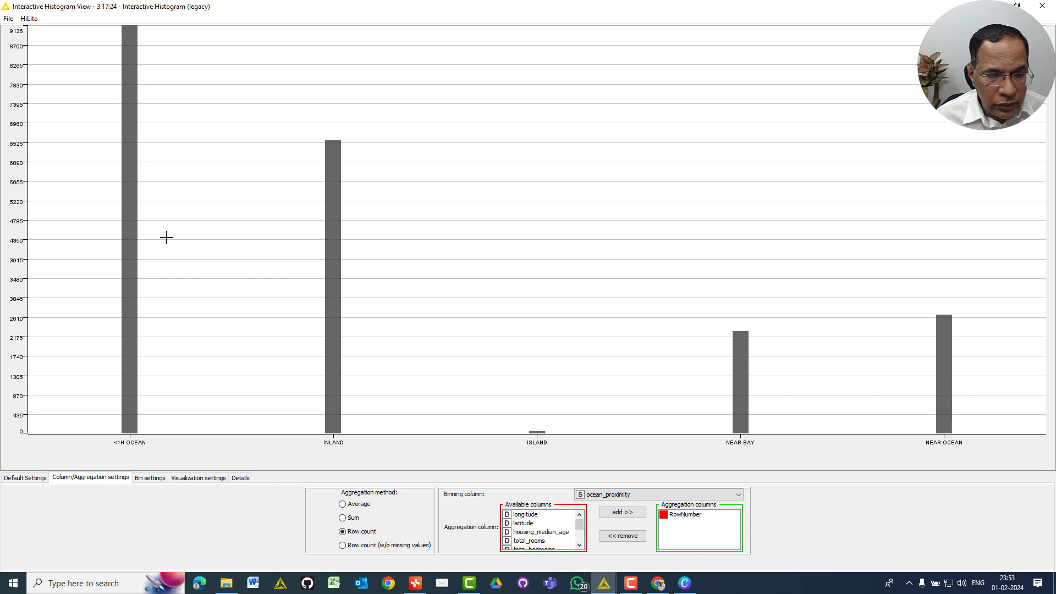
pyautogui.click(127, 178)
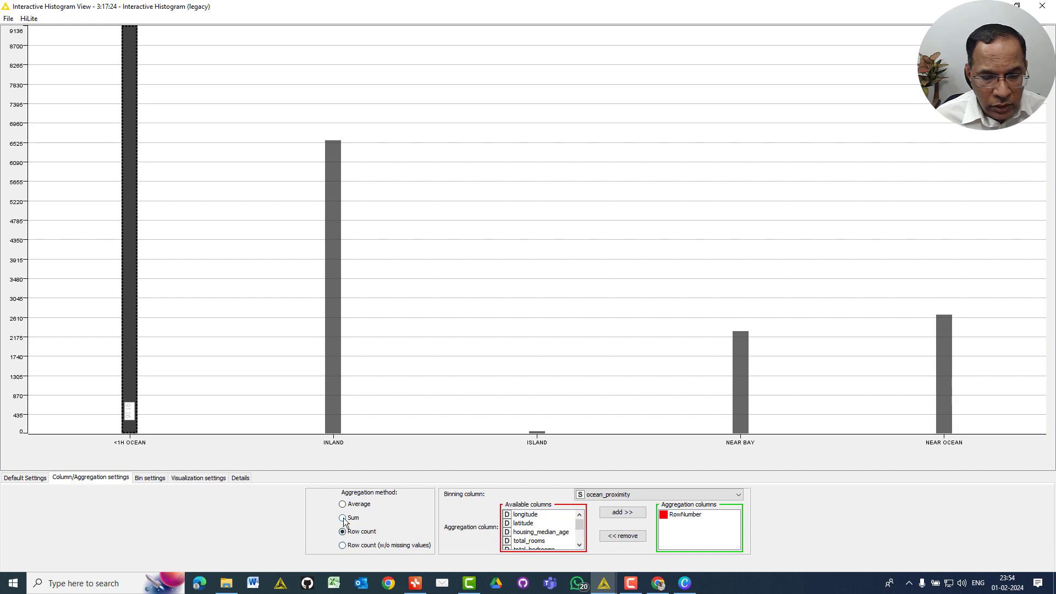
# Close the Interactive Histogram view and enlarge the workflow canvas by shrinking the node output area.
pyautogui.click(1044, 8)
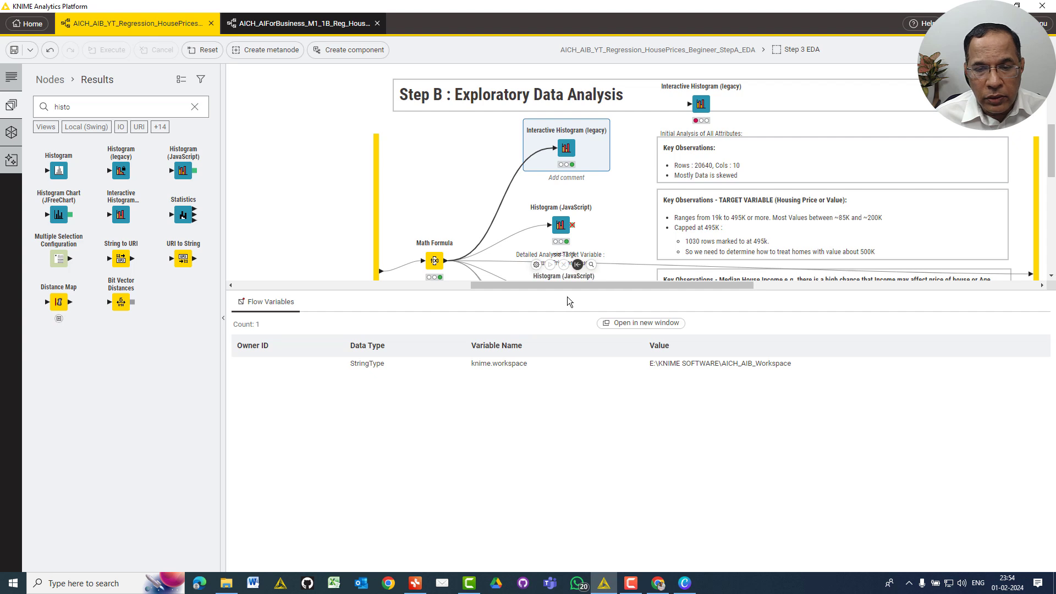
pyautogui.moveTo(567, 296); pyautogui.dragTo(567, 394)
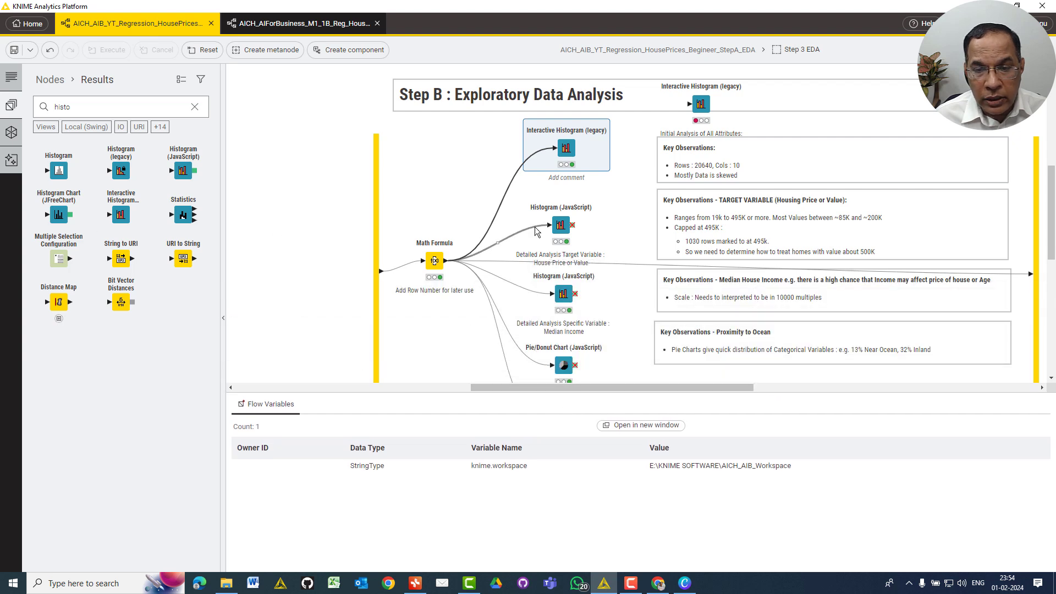
pyautogui.moveTo(564, 226)
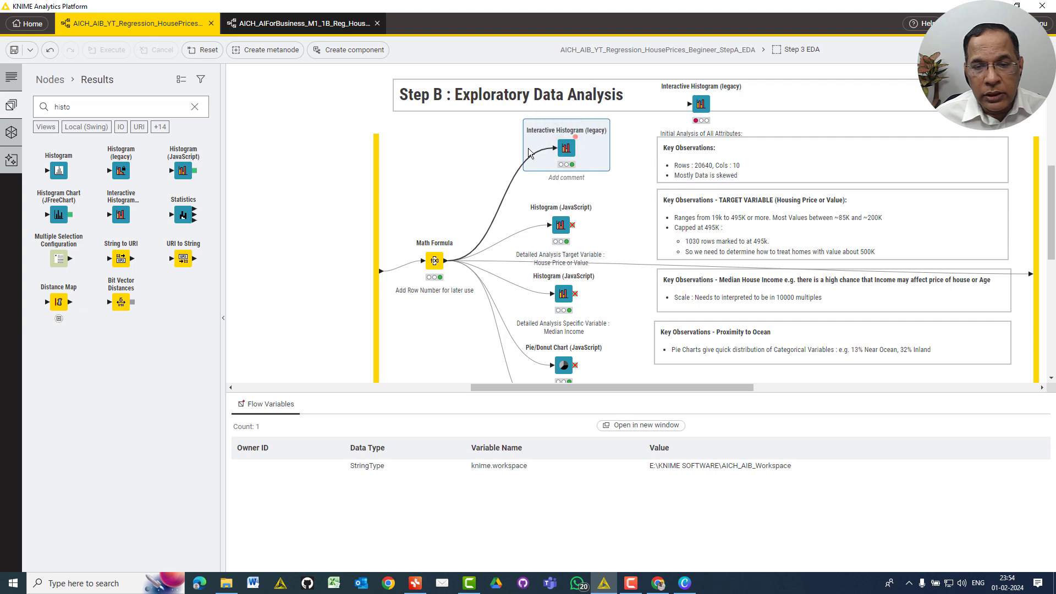
# Delete the unconnected Interactive Histogram (legacy) node beside the Exploratory Data Analysis heading.
pyautogui.click(561, 226)
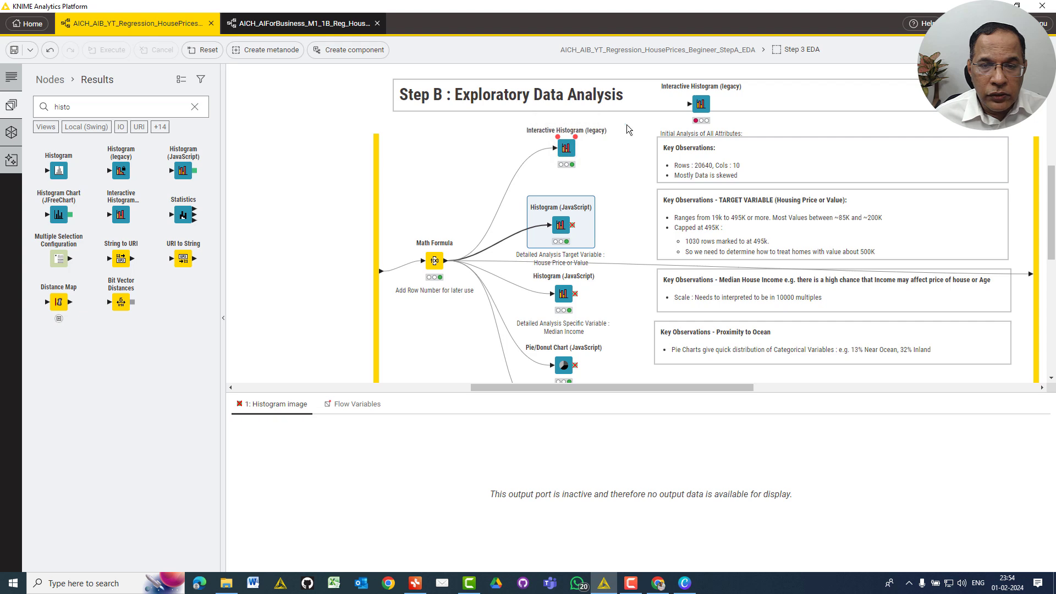
pyautogui.click(696, 103)
pyautogui.press('Delete')
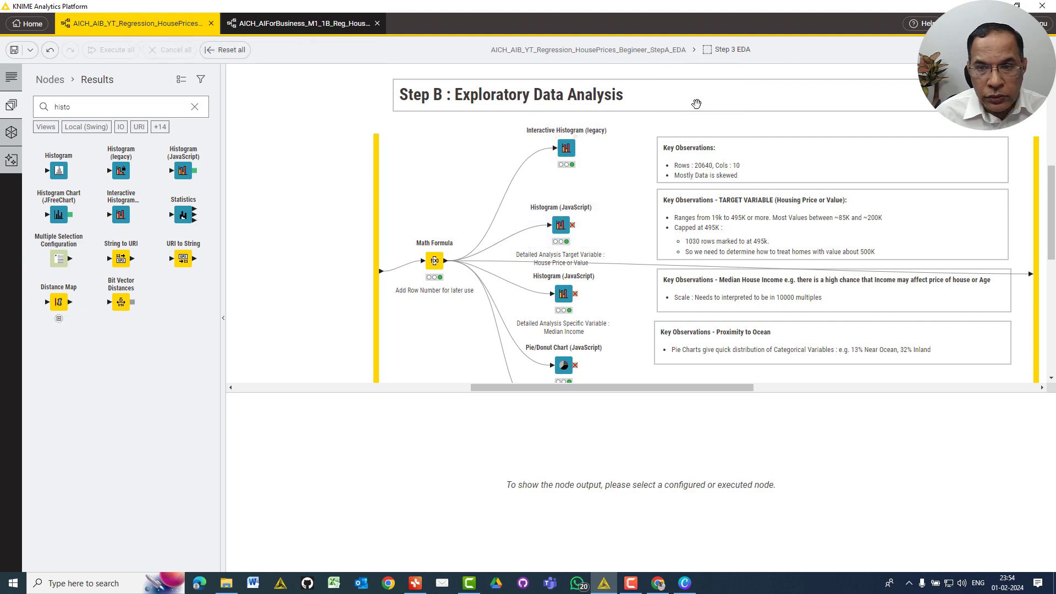
# Review the configuration of the Histogram (JavaScript) node for the target variable, and close it without changes.
pyautogui.click(567, 153)
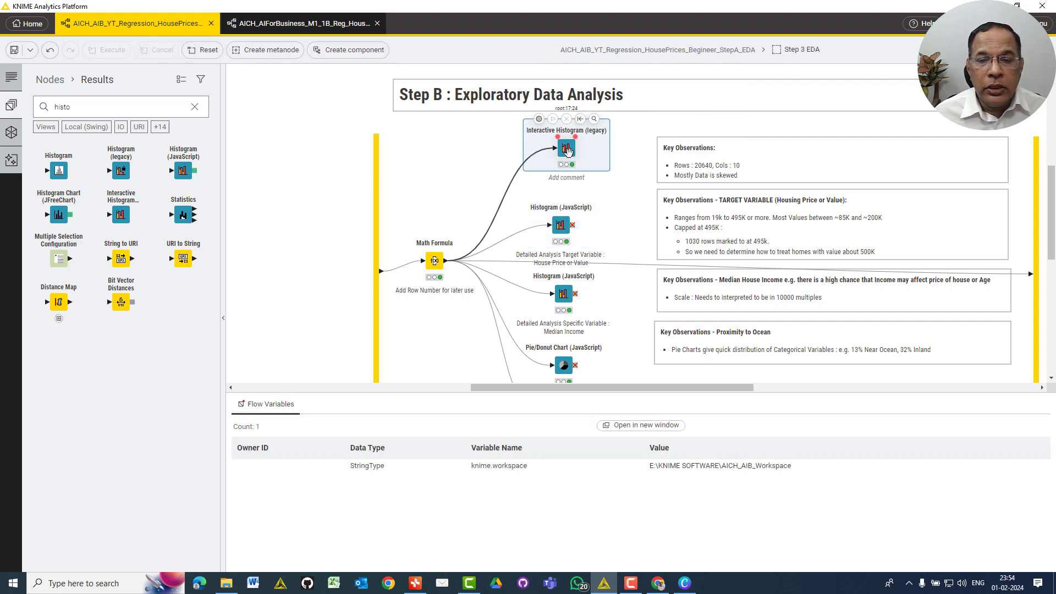
pyautogui.click(561, 226)
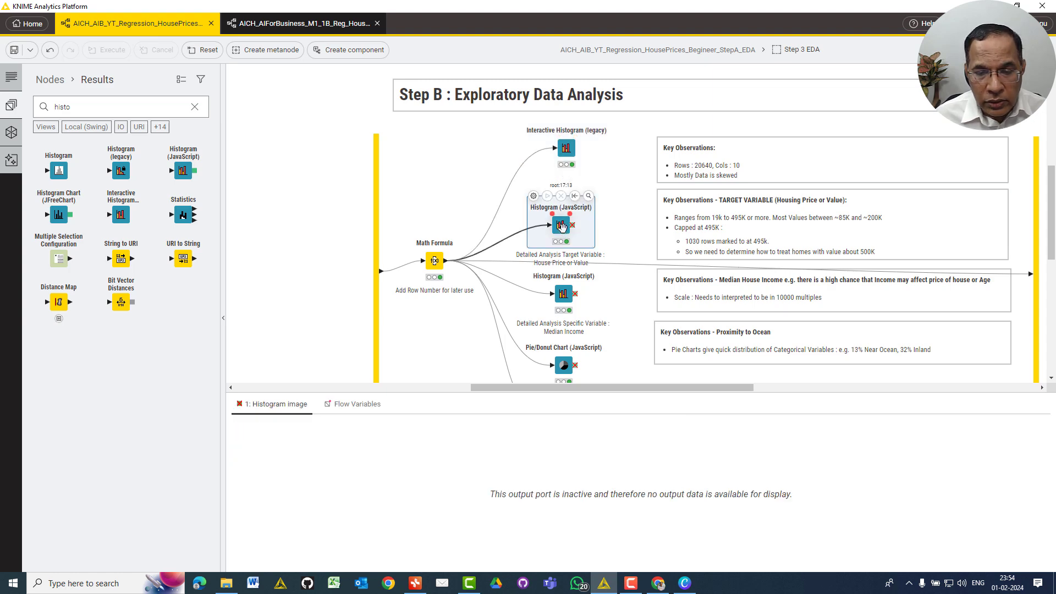
pyautogui.doubleClick(561, 226)
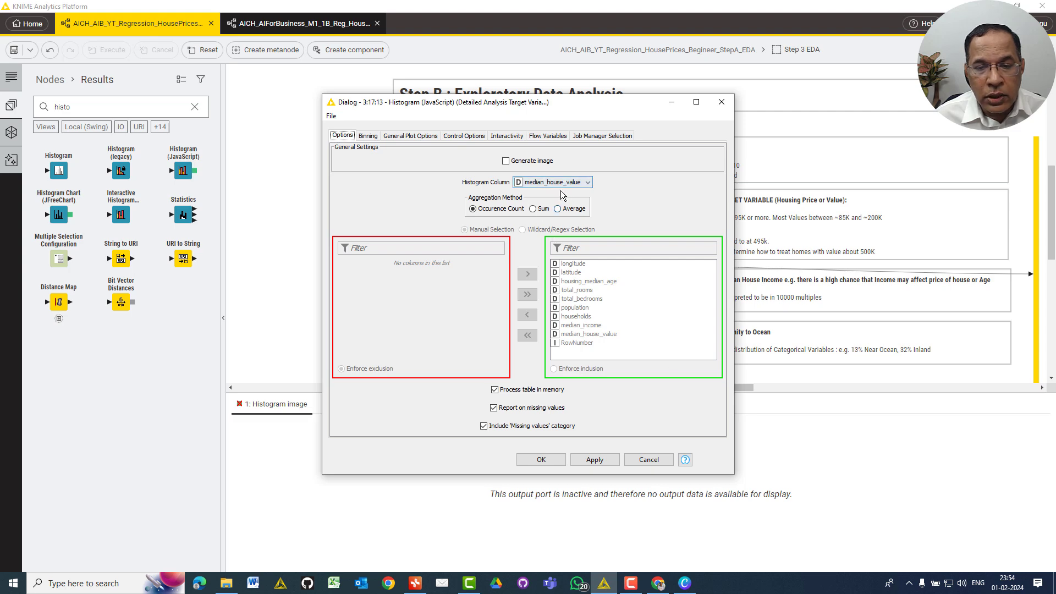
pyautogui.click(631, 463)
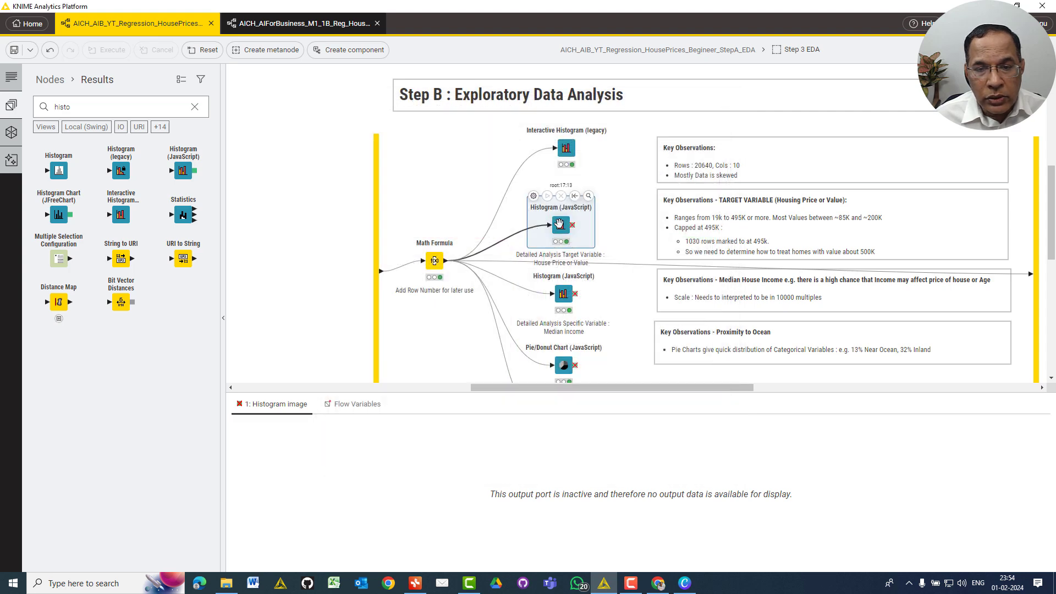
# View the target variable's Histogram (JavaScript) chart maximized, check its chart display settings, and close the view.
pyautogui.rightClick(559, 226)
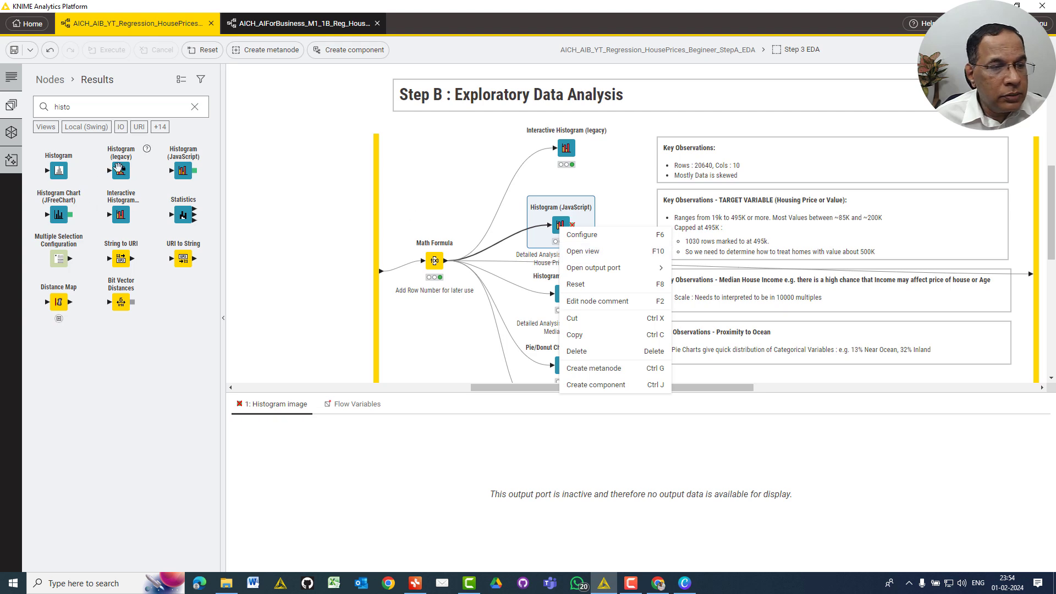
pyautogui.click(571, 252)
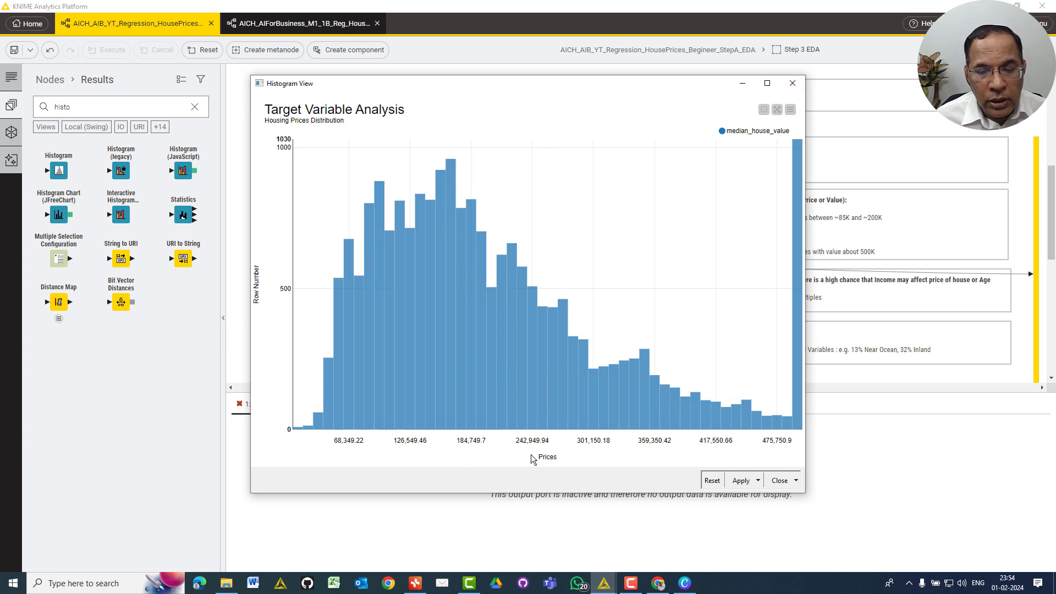
pyautogui.click(771, 83)
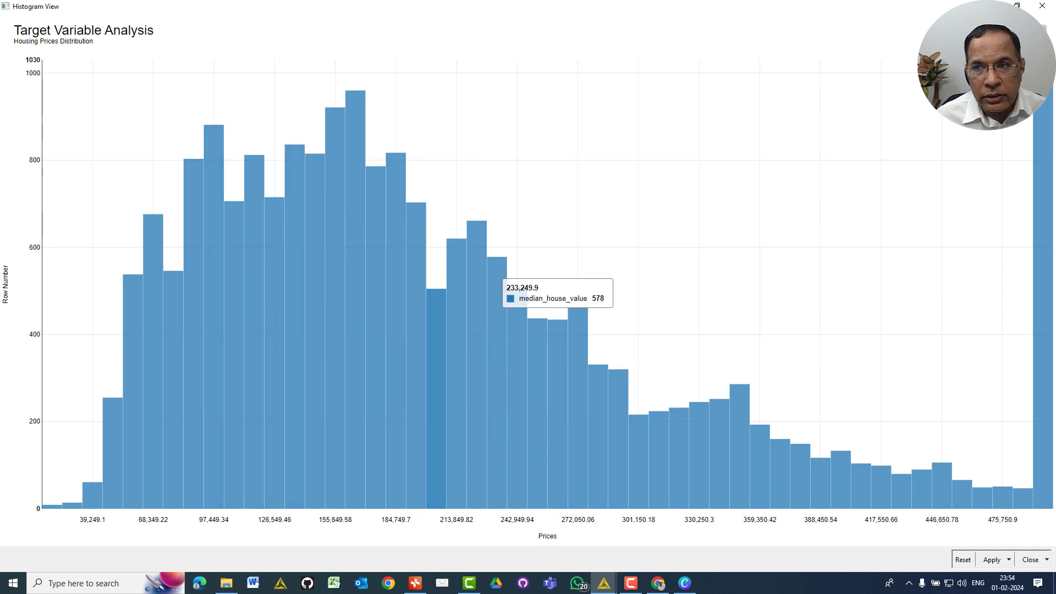
pyautogui.click(1040, 29)
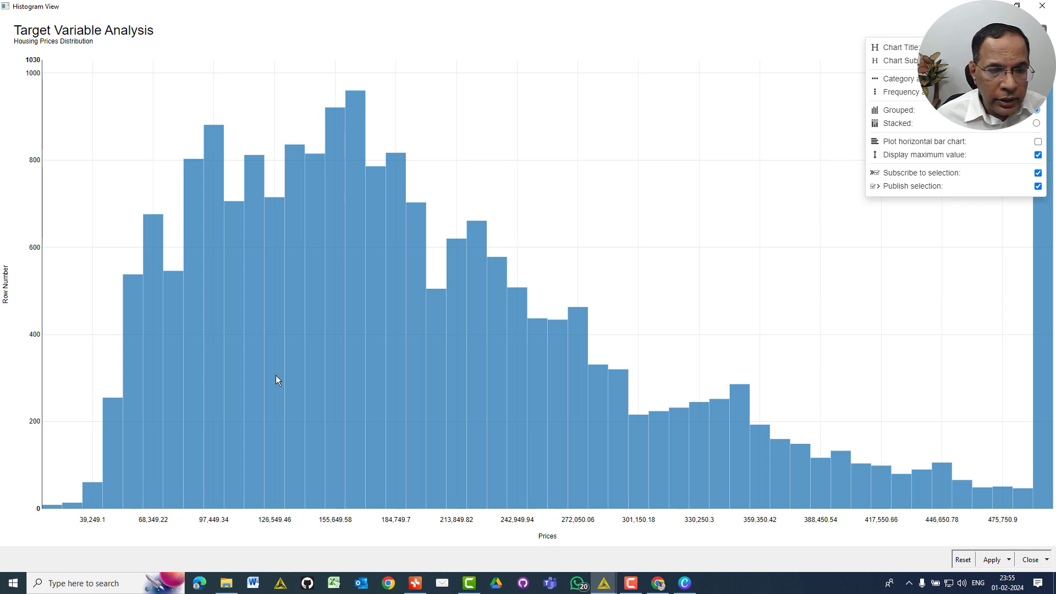
pyautogui.click(1044, 28)
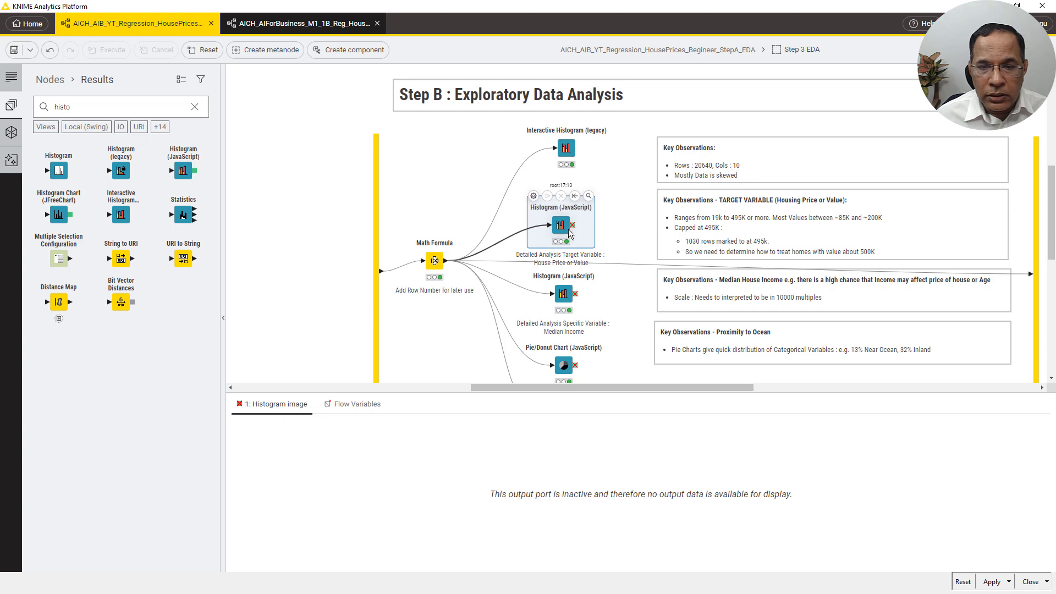
# Reopen the house price histogram view, check its options for applying changes, and close it.
pyautogui.rightClick(569, 234)
pyautogui.click(591, 252)
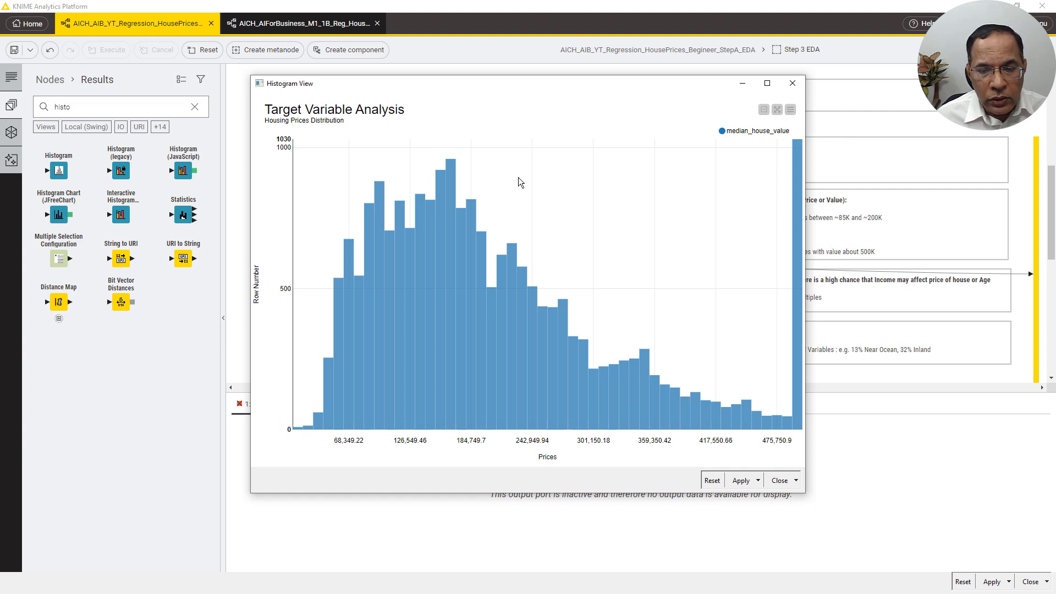
pyautogui.click(759, 484)
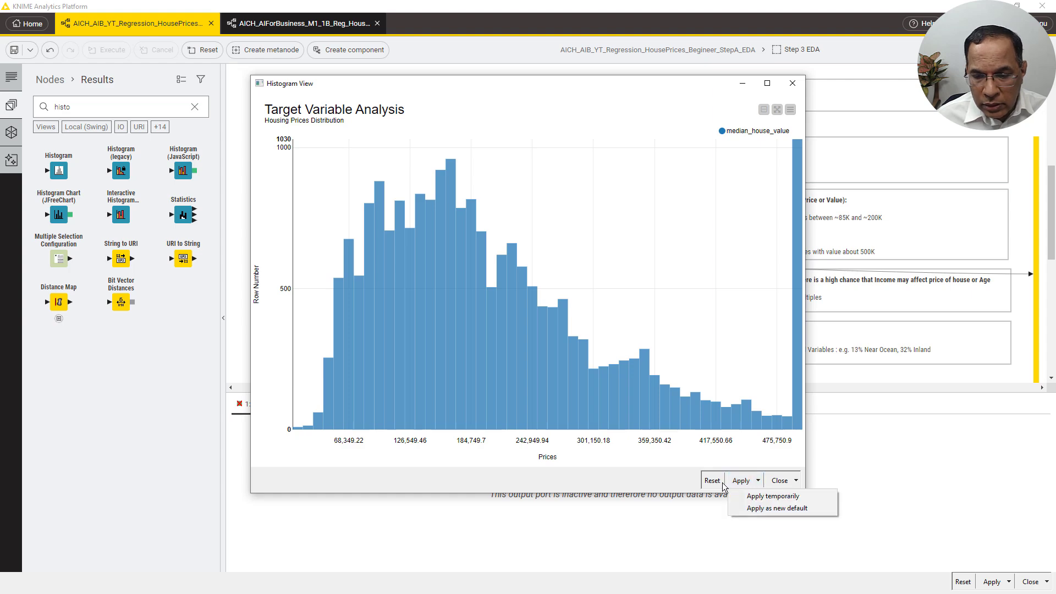
pyautogui.click(790, 87)
pyautogui.click(791, 87)
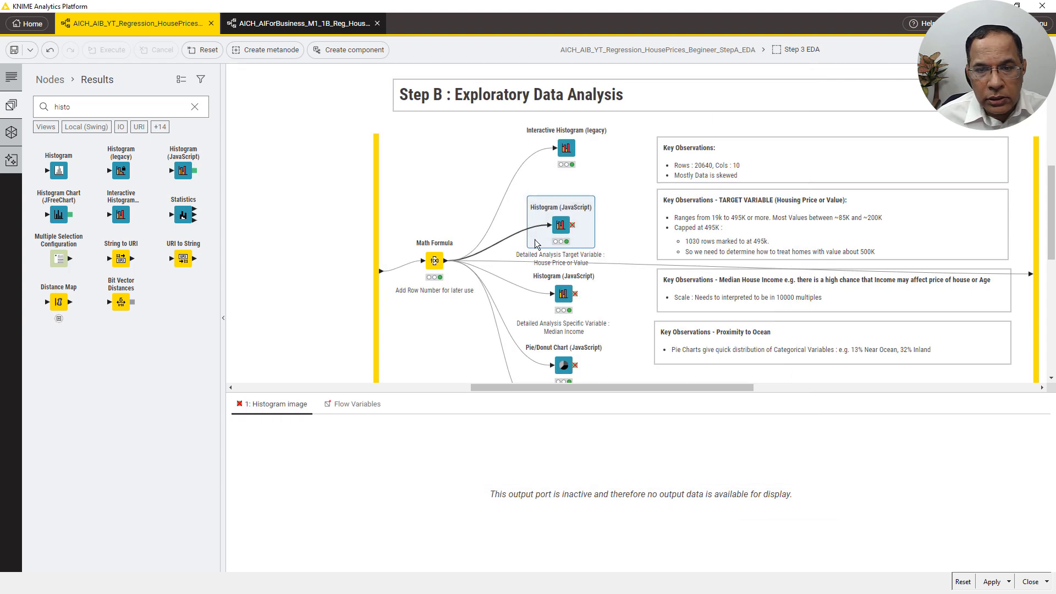
# Inspect the image output port of the target variable's Histogram (JavaScript) node and close the image window.
pyautogui.rightClick(570, 217)
pyautogui.moveTo(605, 258)
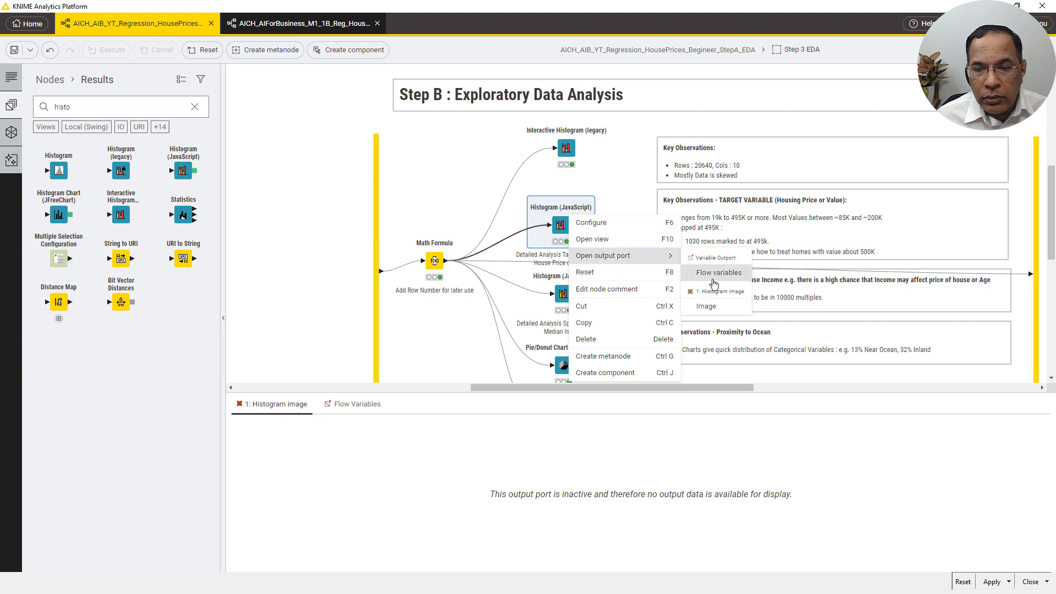
pyautogui.click(715, 306)
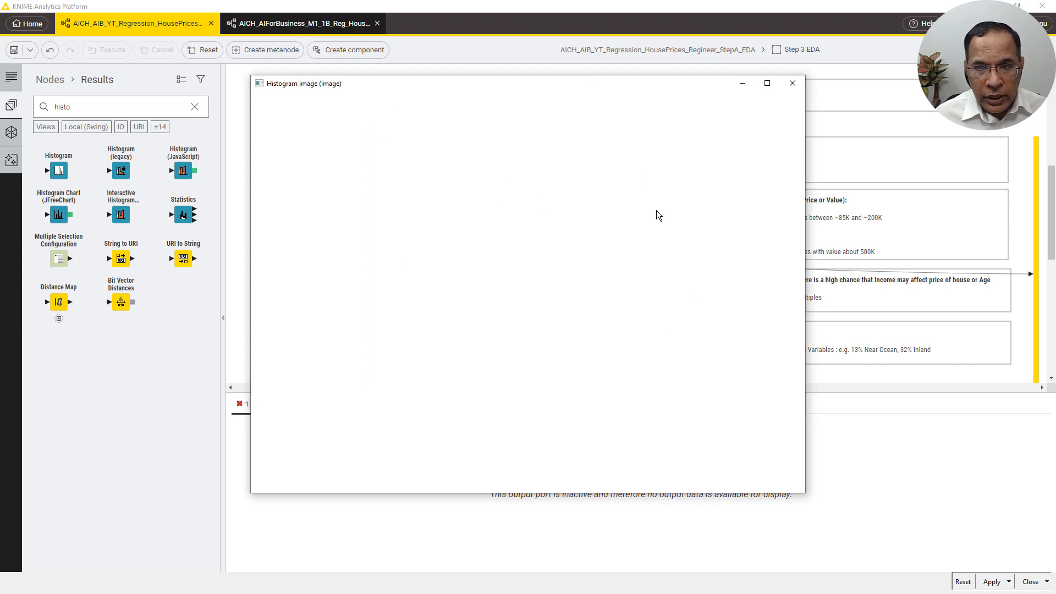
pyautogui.click(793, 83)
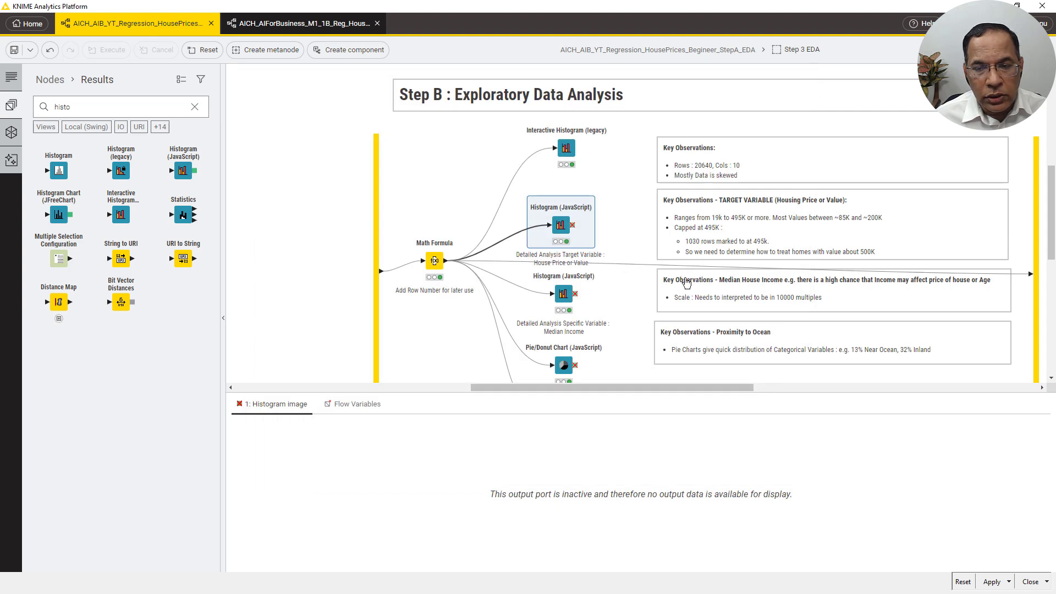
pyautogui.rightClick(557, 228)
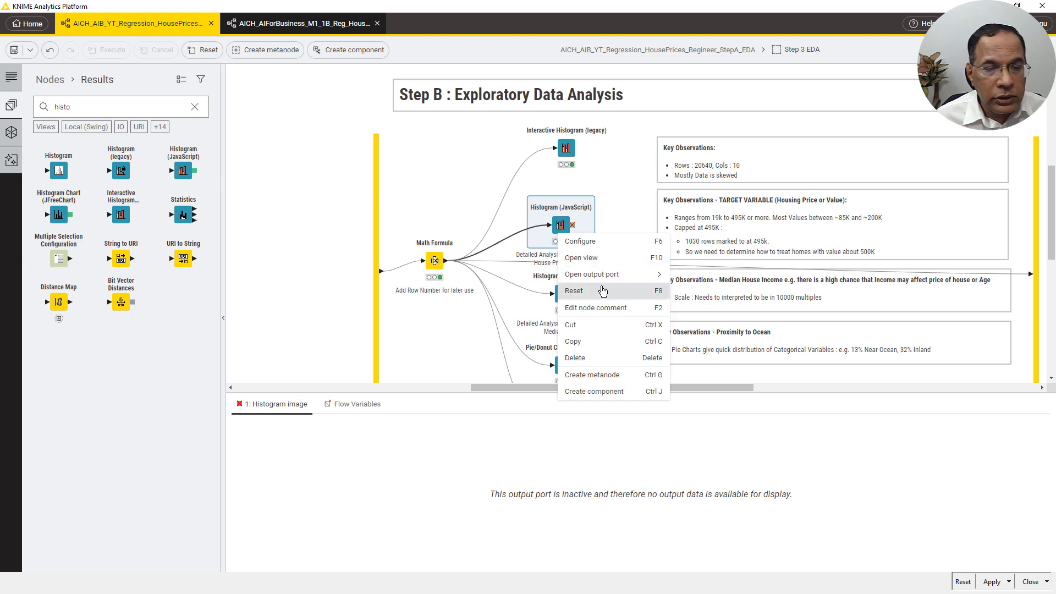
pyautogui.moveTo(605, 272)
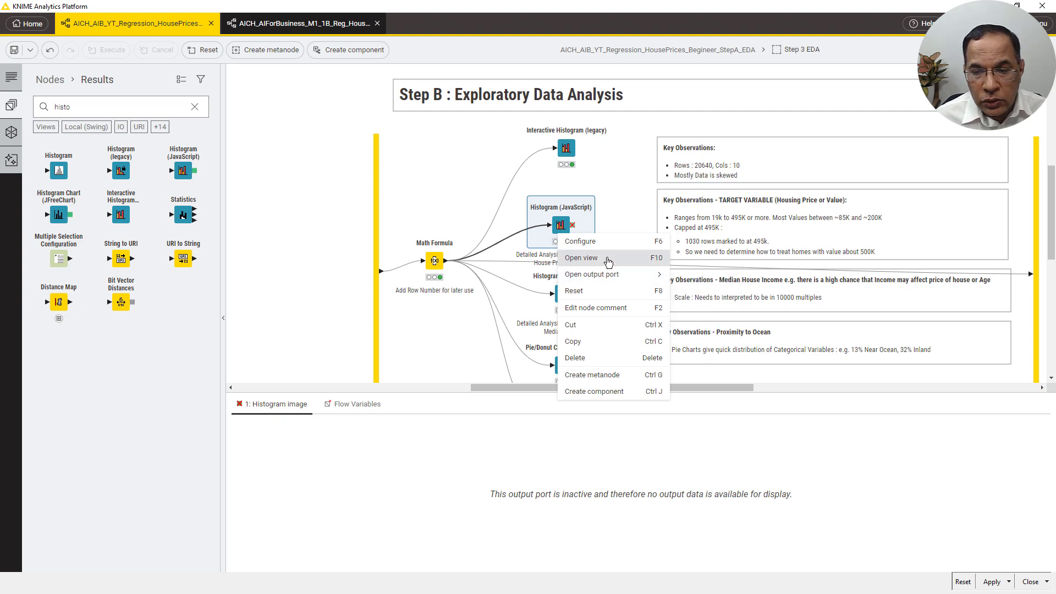
pyautogui.click(628, 177)
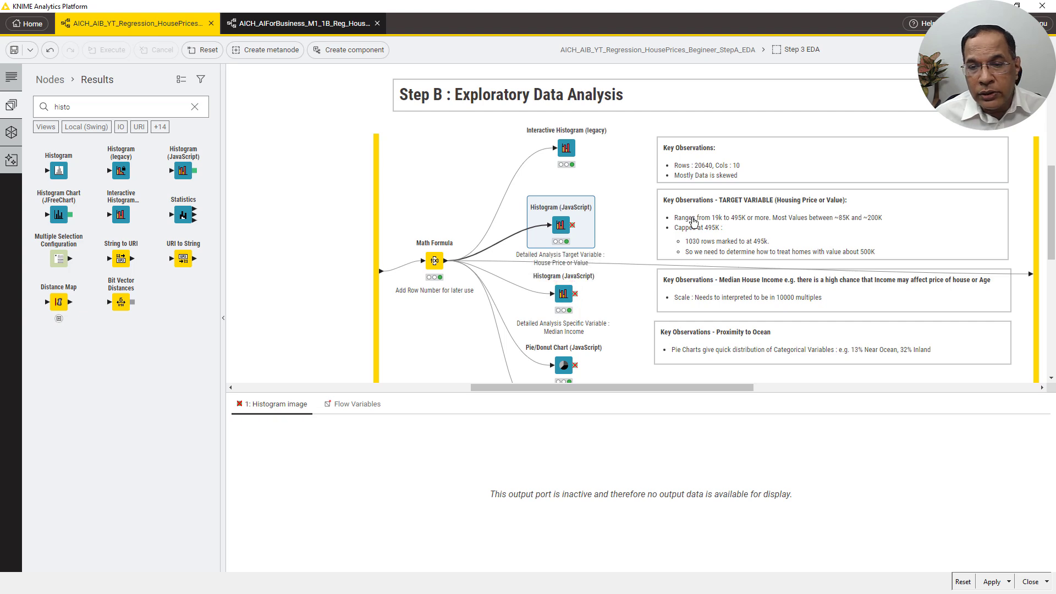
# Enlarge the workflow canvas and align the Scatter Plot and Proximity to Ocean observation notes with the notes above them.
pyautogui.click(703, 168)
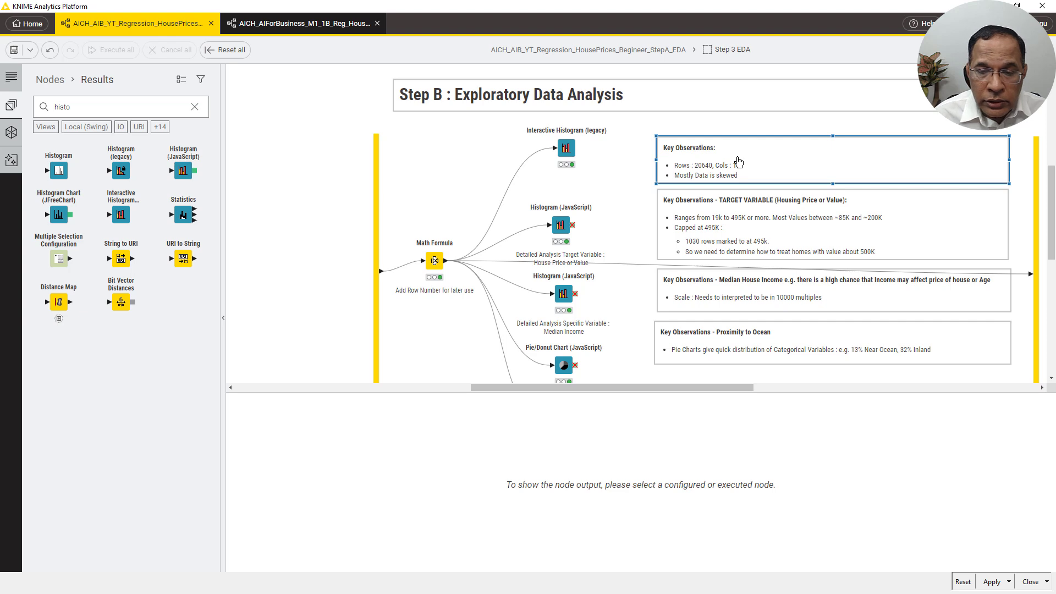
pyautogui.moveTo(667, 392); pyautogui.dragTo(660, 467)
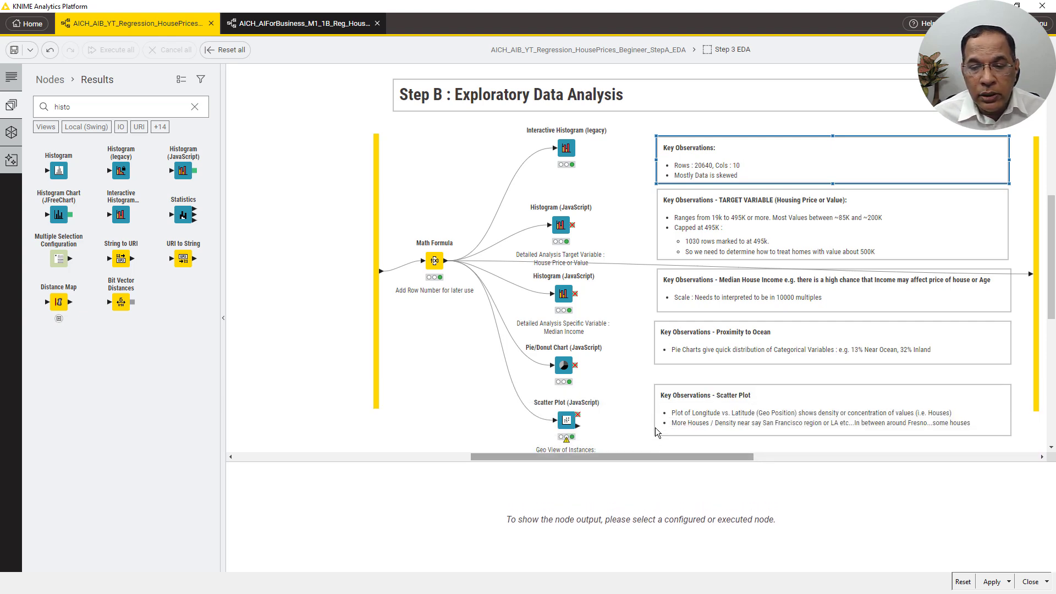
pyautogui.click(673, 403)
pyautogui.moveTo(674, 403)
pyautogui.mouseDown()
pyautogui.moveTo(672, 391)
pyautogui.moveTo(694, 393)
pyautogui.mouseUp()
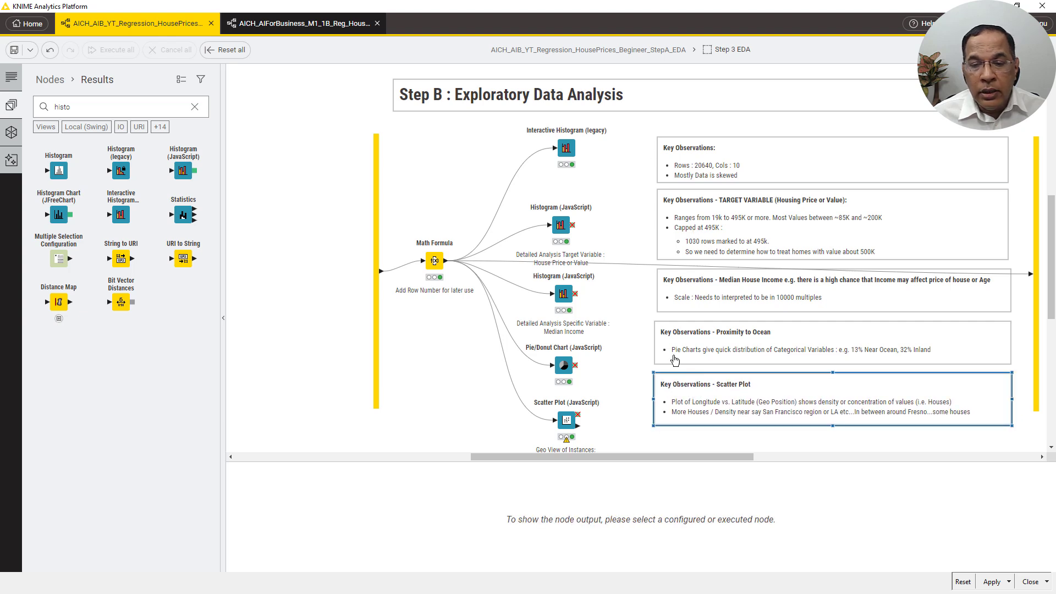
pyautogui.moveTo(675, 353); pyautogui.dragTo(676, 385)
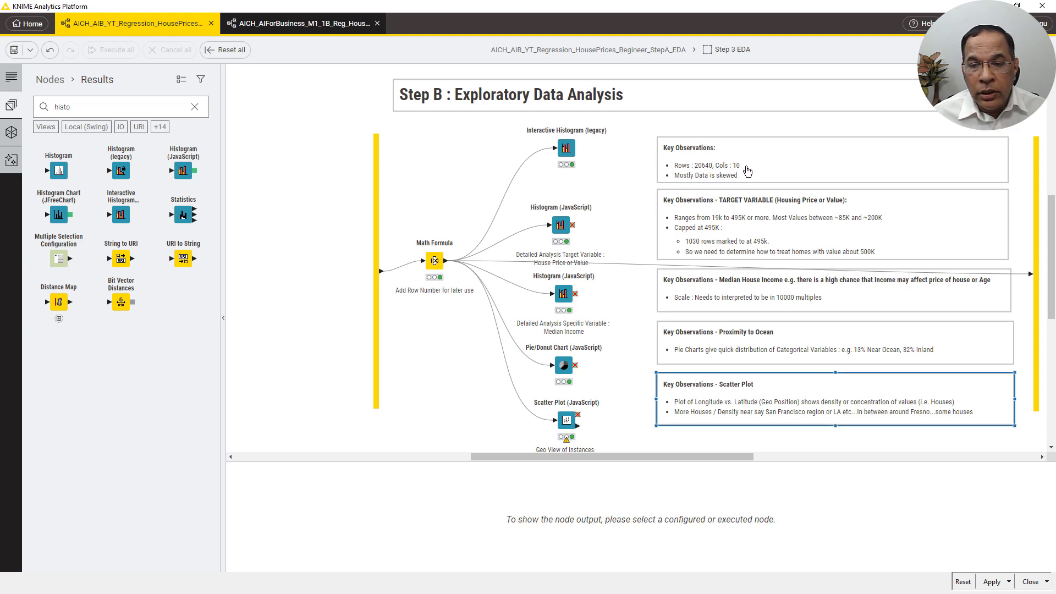
# Review the Key Observations notes on the overall data, the target variable and median house income one by one.
pyautogui.click(705, 184)
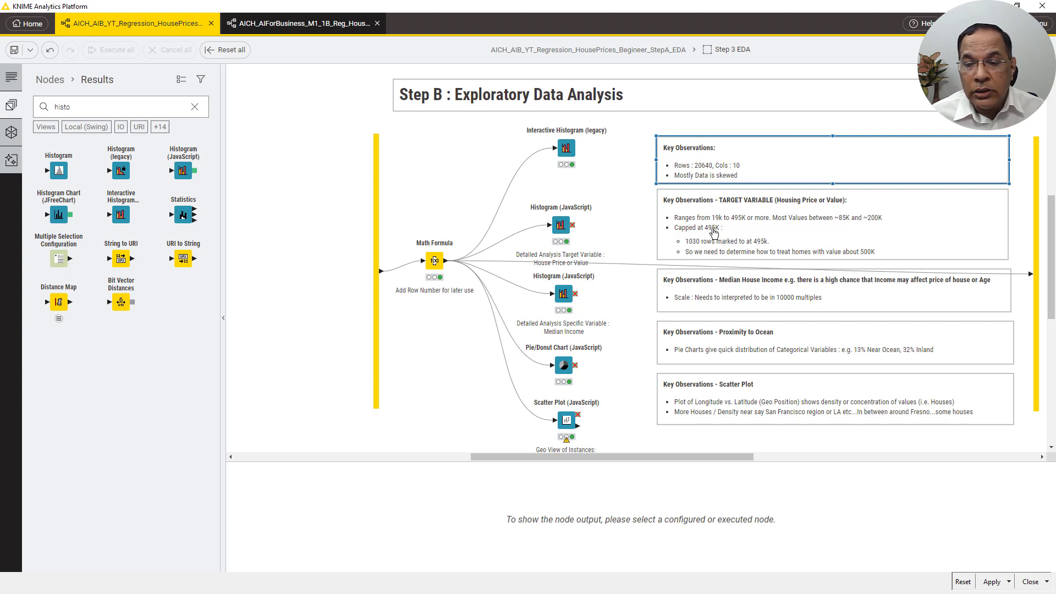
pyautogui.click(714, 232)
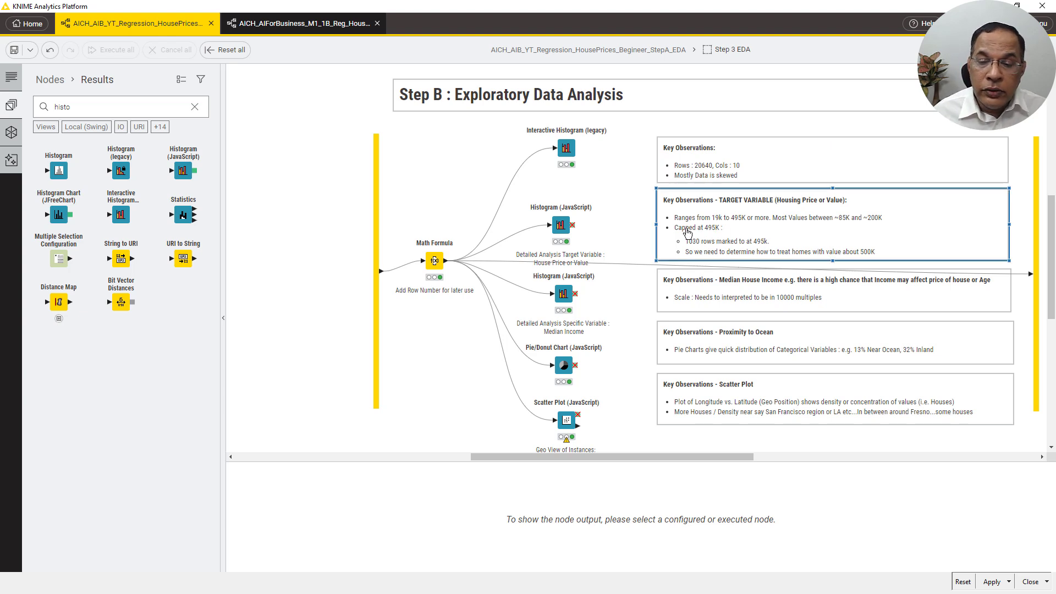
pyautogui.click(722, 311)
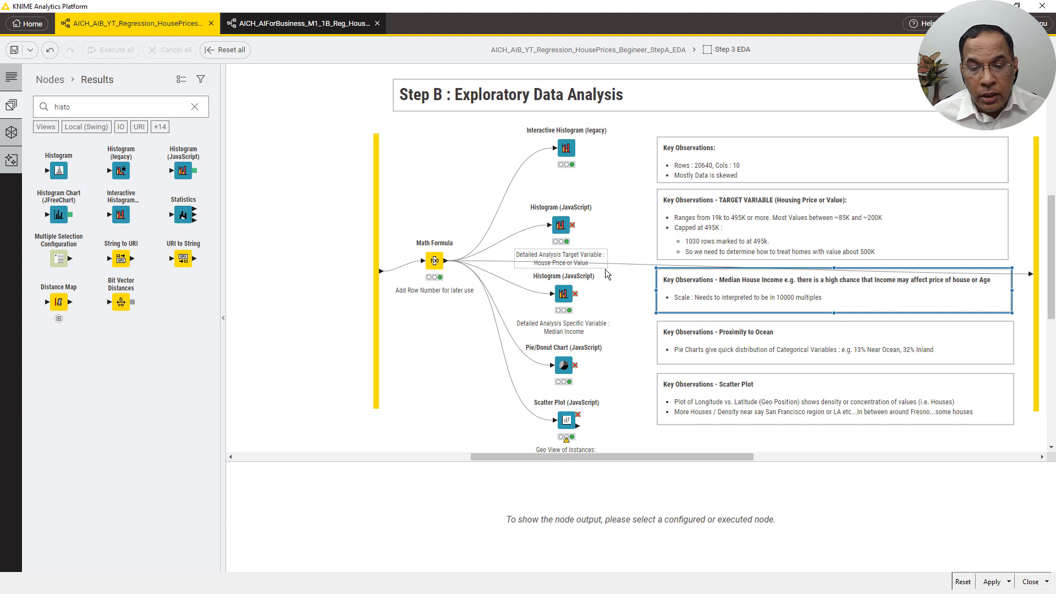
# Open the Pie/Donut Chart (JavaScript) view, examine the row counts of the ocean proximity slices, and close the view.
pyautogui.scroll(-3, 605, 269)
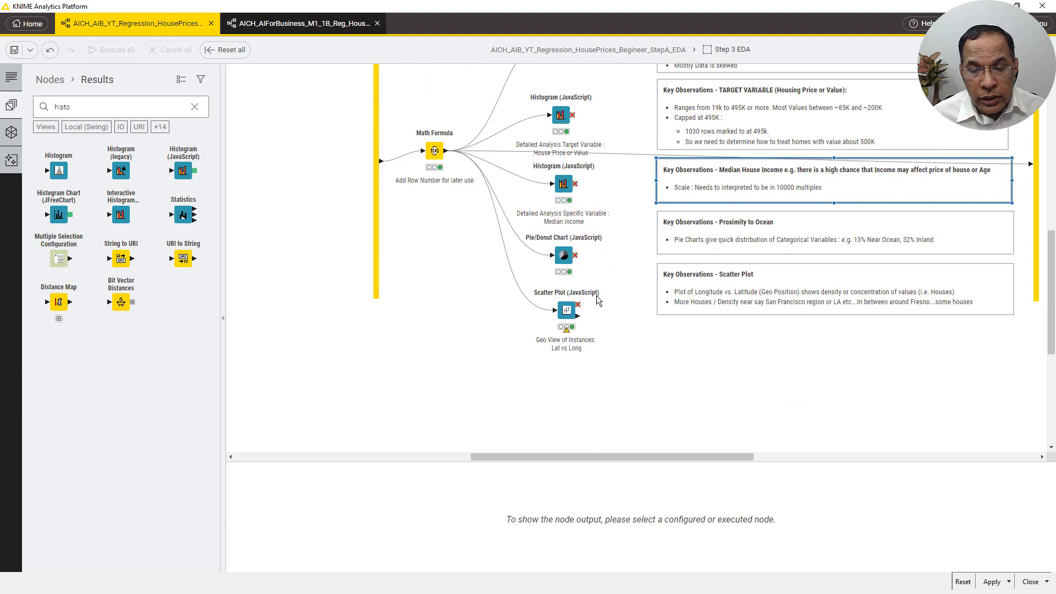
pyautogui.moveTo(591, 280)
pyautogui.moveTo(560, 260)
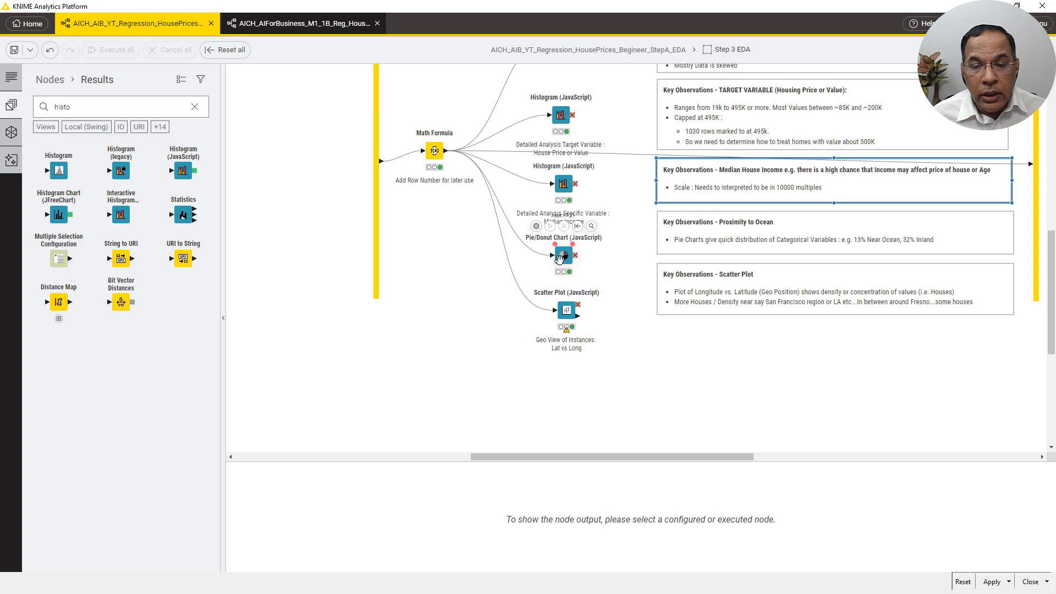
pyautogui.click(559, 259)
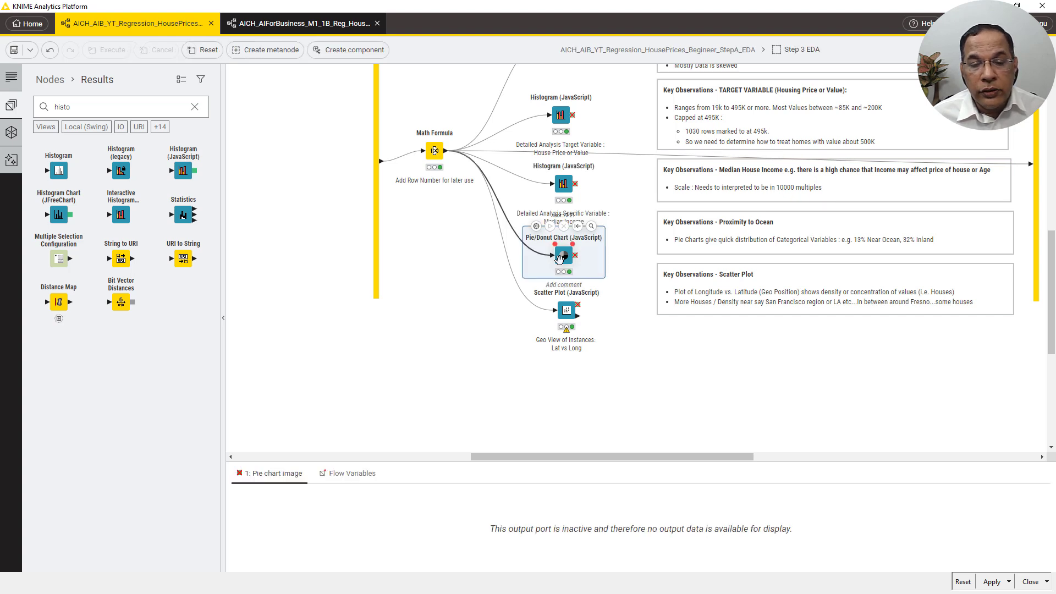
pyautogui.rightClick(560, 260)
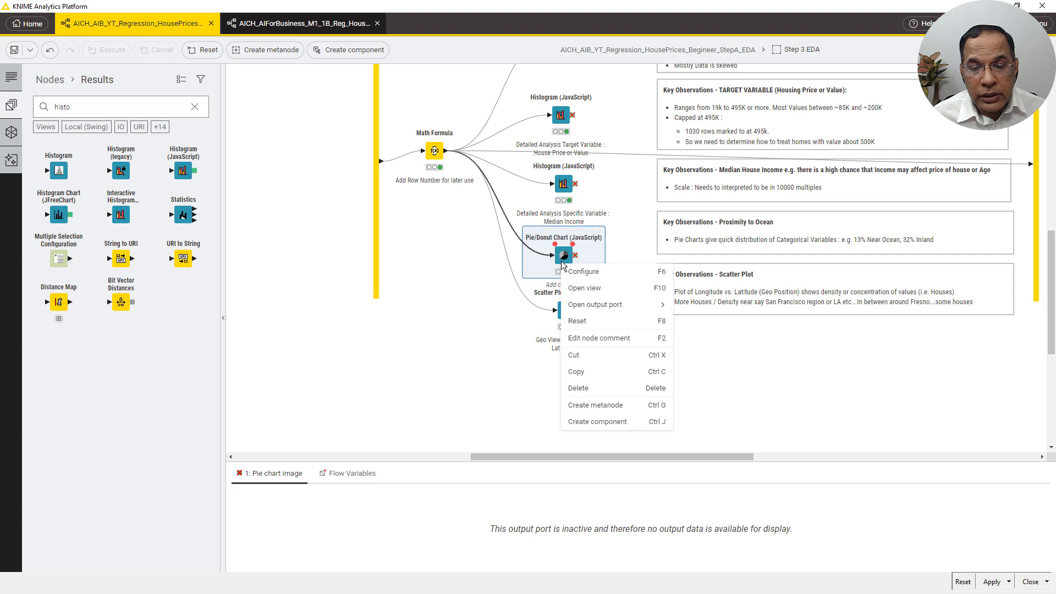
pyautogui.click(600, 297)
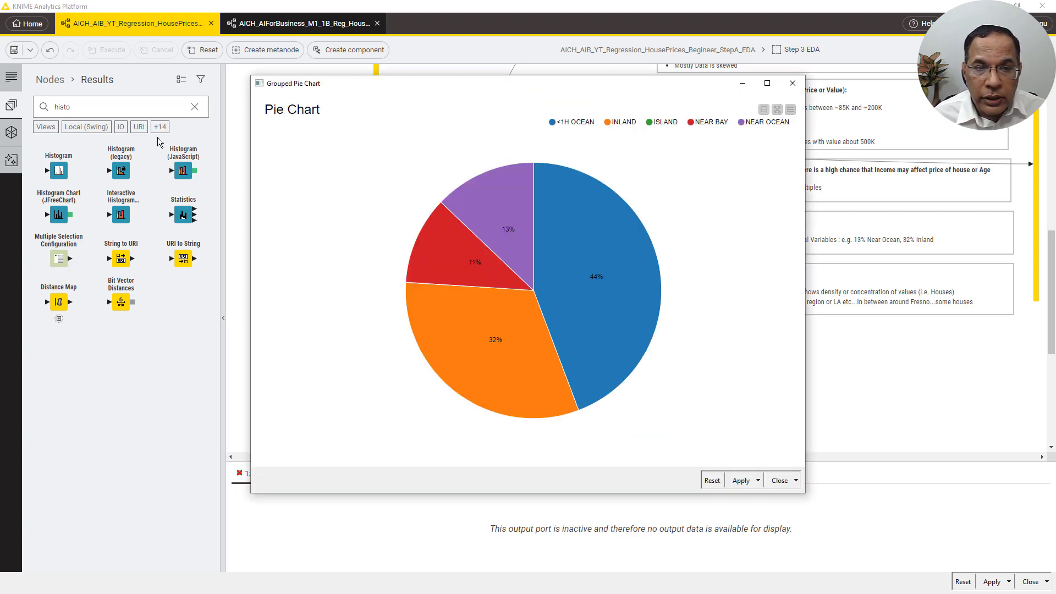
pyautogui.moveTo(612, 217)
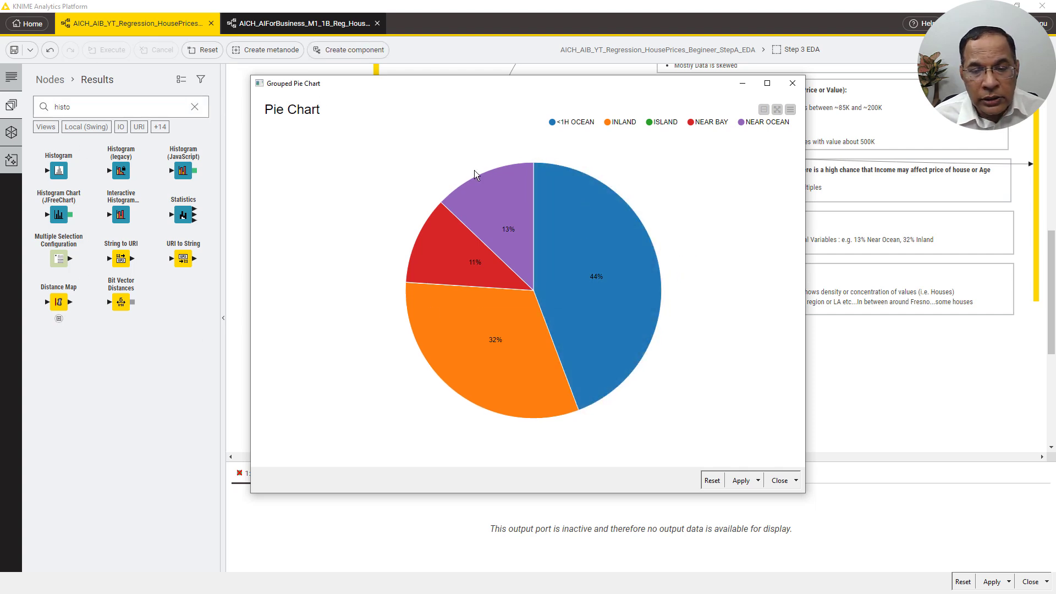
pyautogui.moveTo(586, 182)
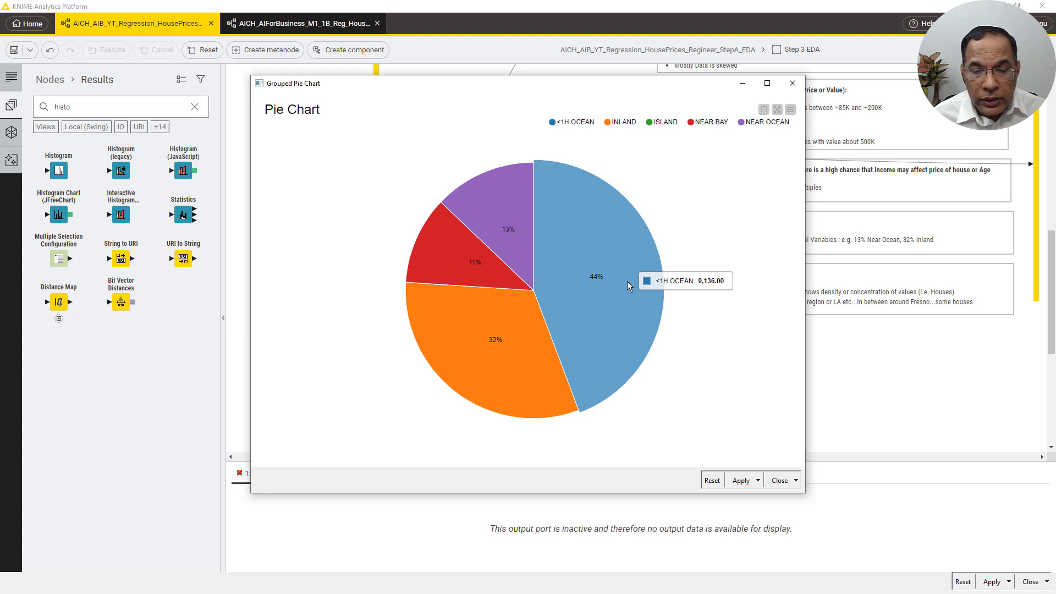
pyautogui.moveTo(499, 347)
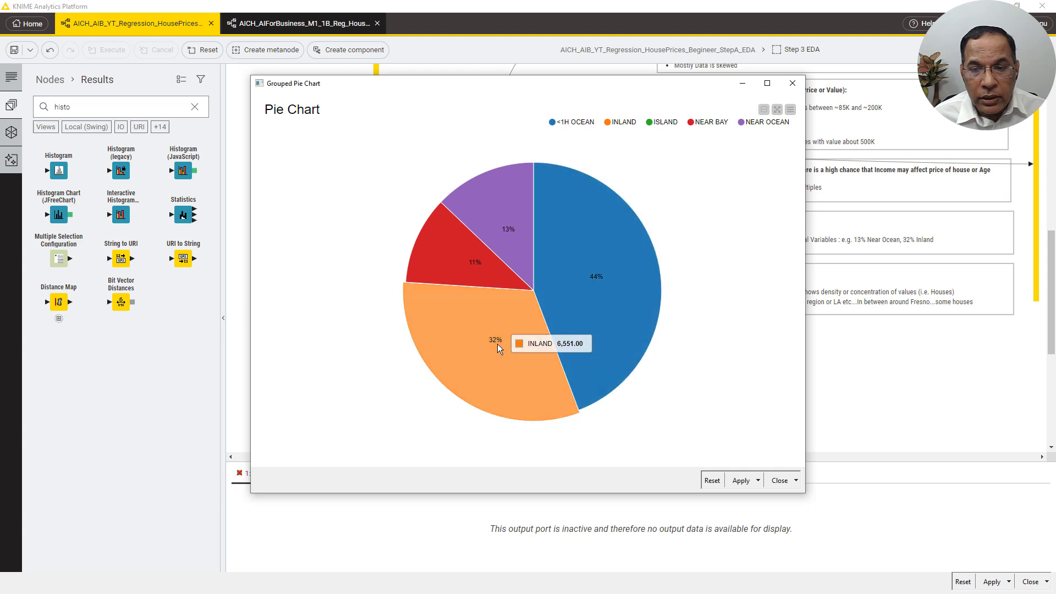
pyautogui.moveTo(515, 212)
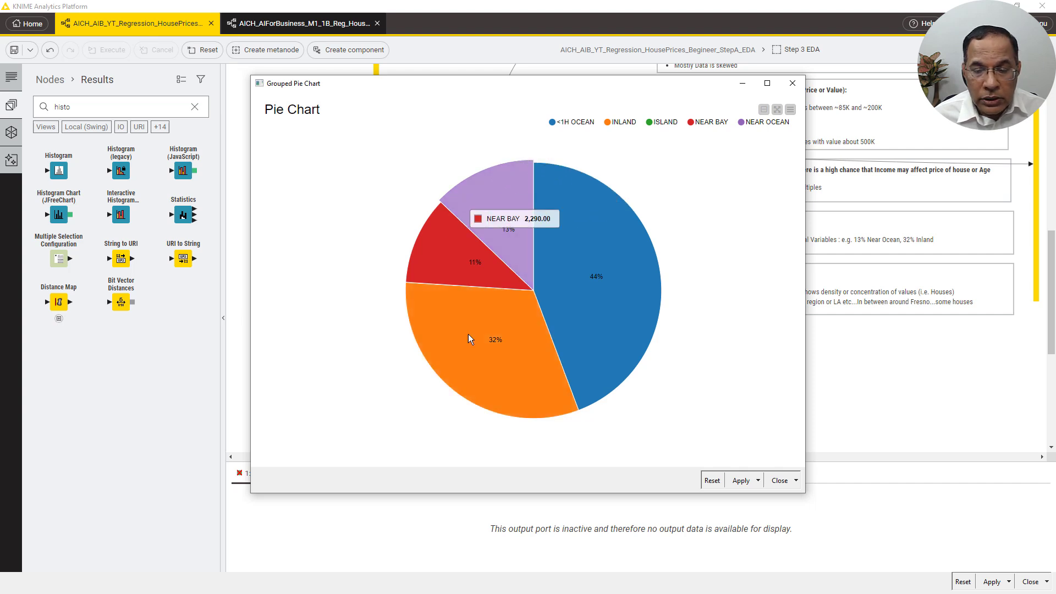
pyautogui.click(793, 84)
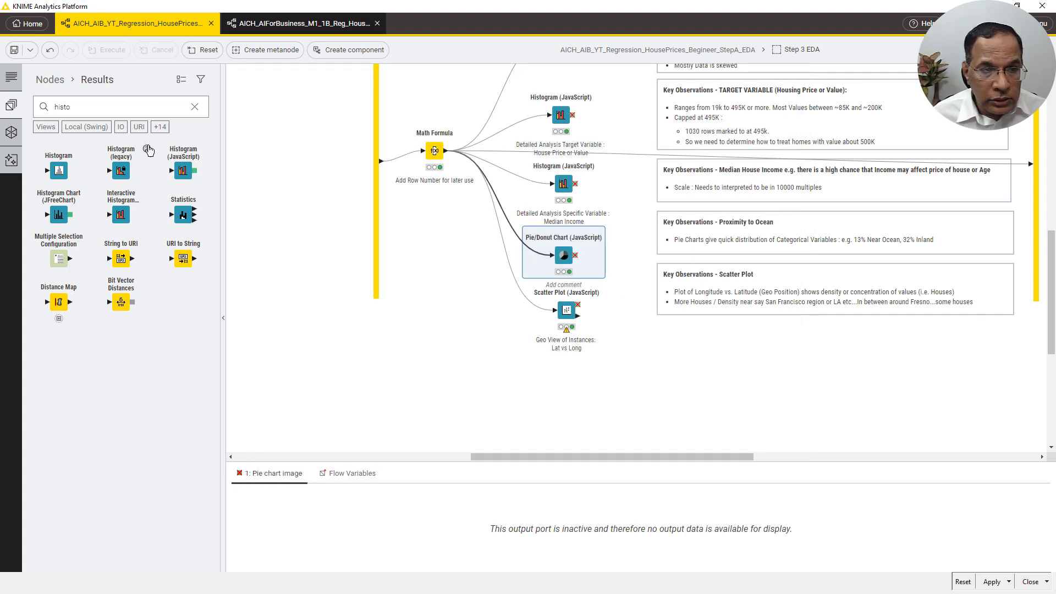
# Search the node repository for "pie" to list the available pie chart nodes.
pyautogui.doubleClick(132, 109)
pyautogui.write('pie')
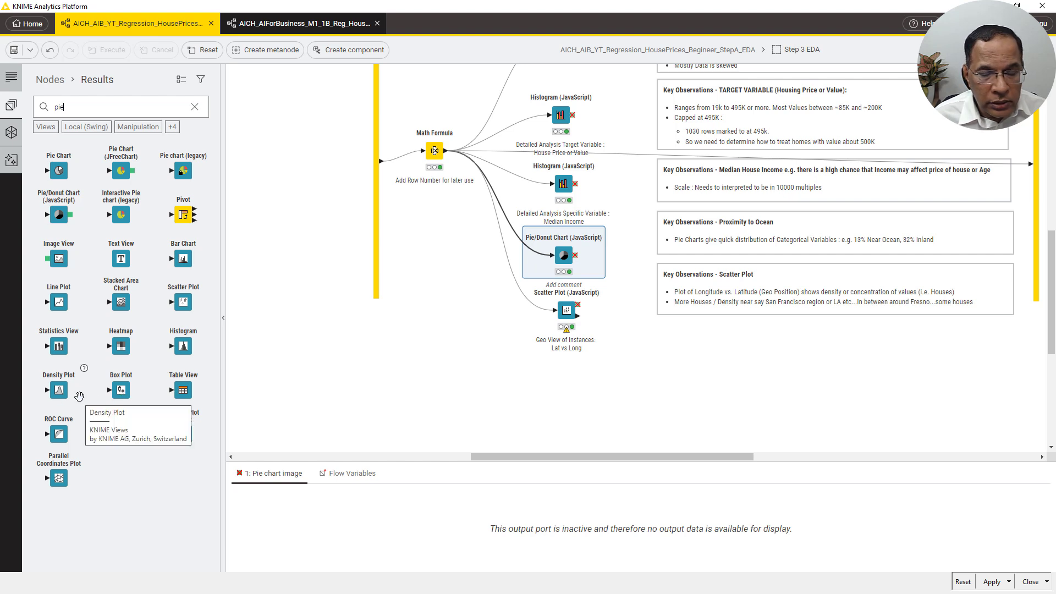
pyautogui.click(500, 378)
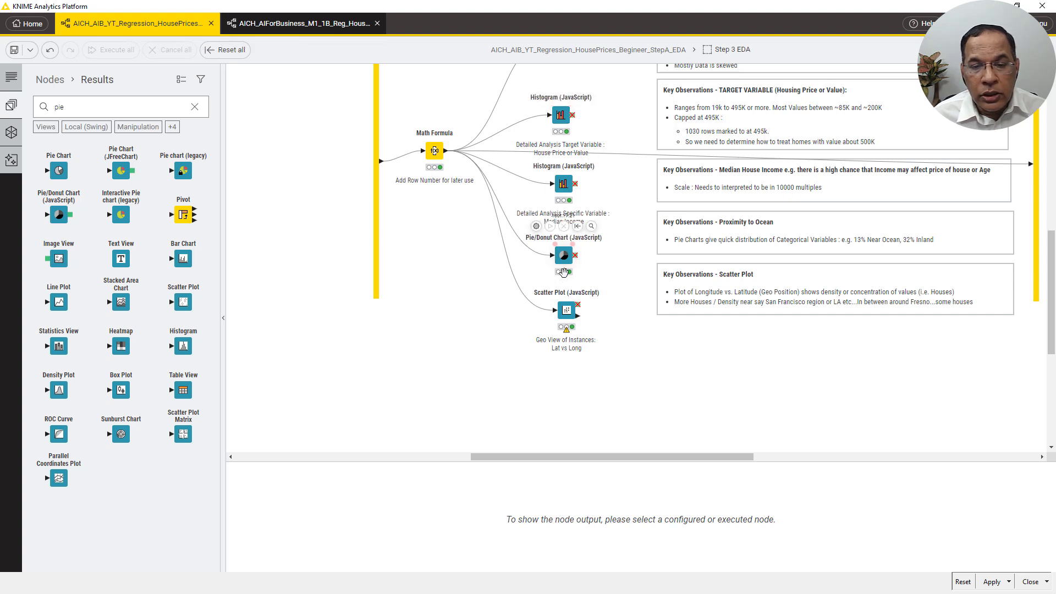
# Open the Scatter Plot (JavaScript) view, examine the latitude-longitude concentration of houses at full window size, then close it after reopening it once.
pyautogui.rightClick(565, 315)
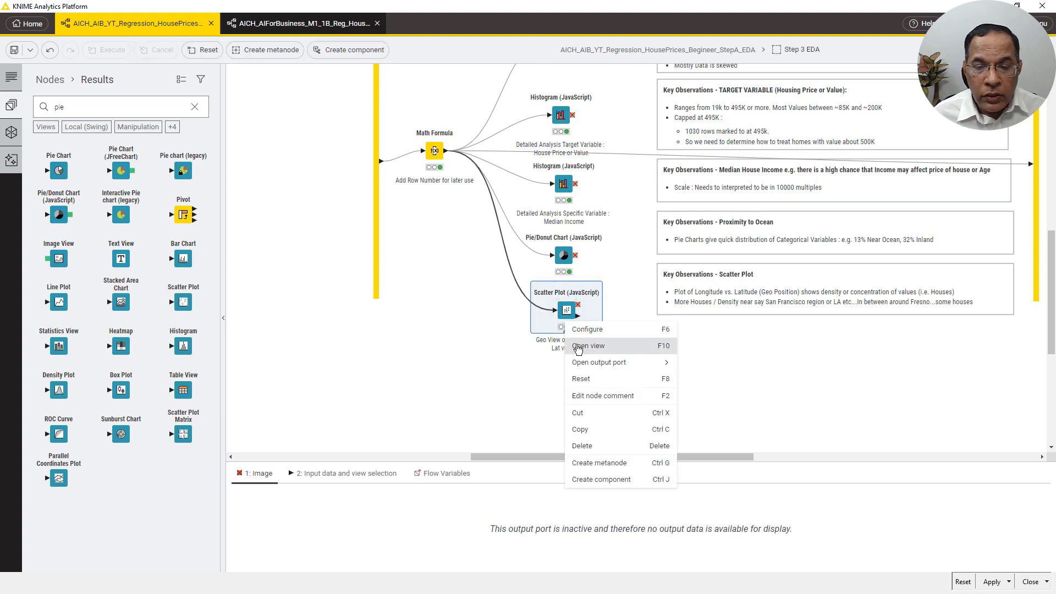
pyautogui.click(578, 346)
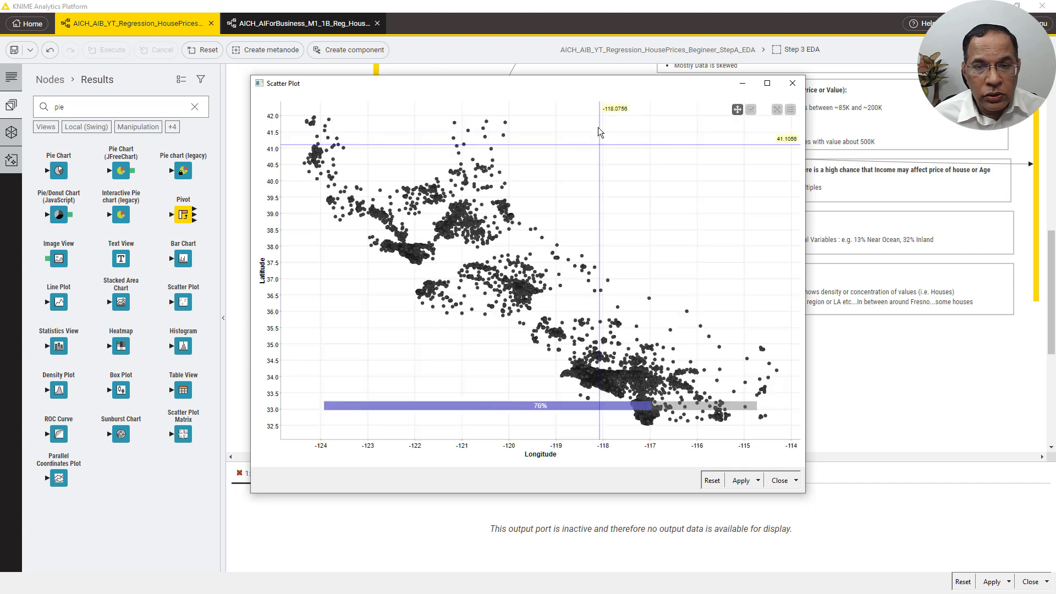
pyautogui.click(768, 83)
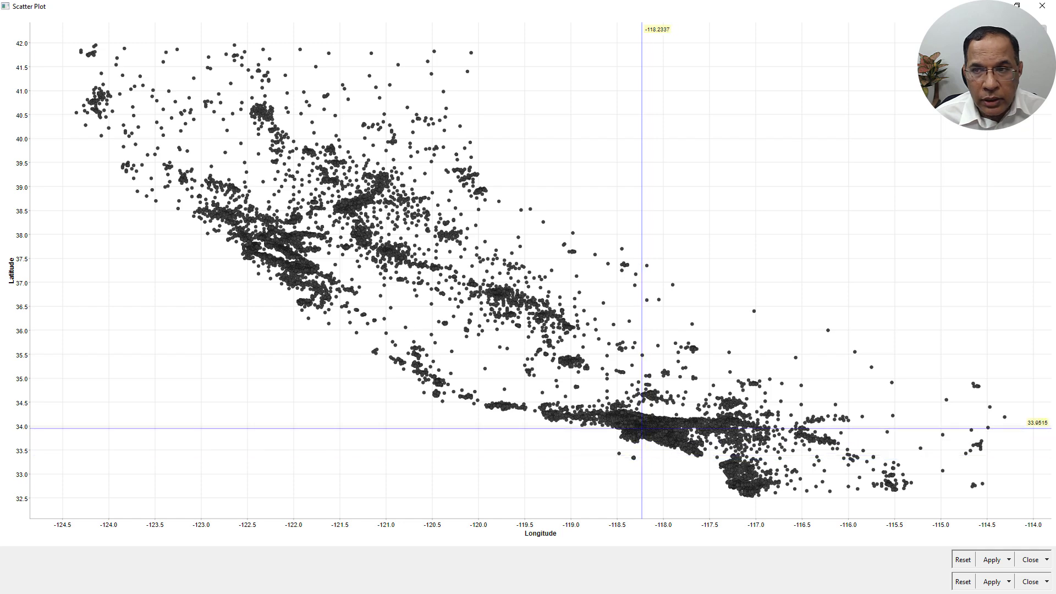
pyautogui.click(1052, 8)
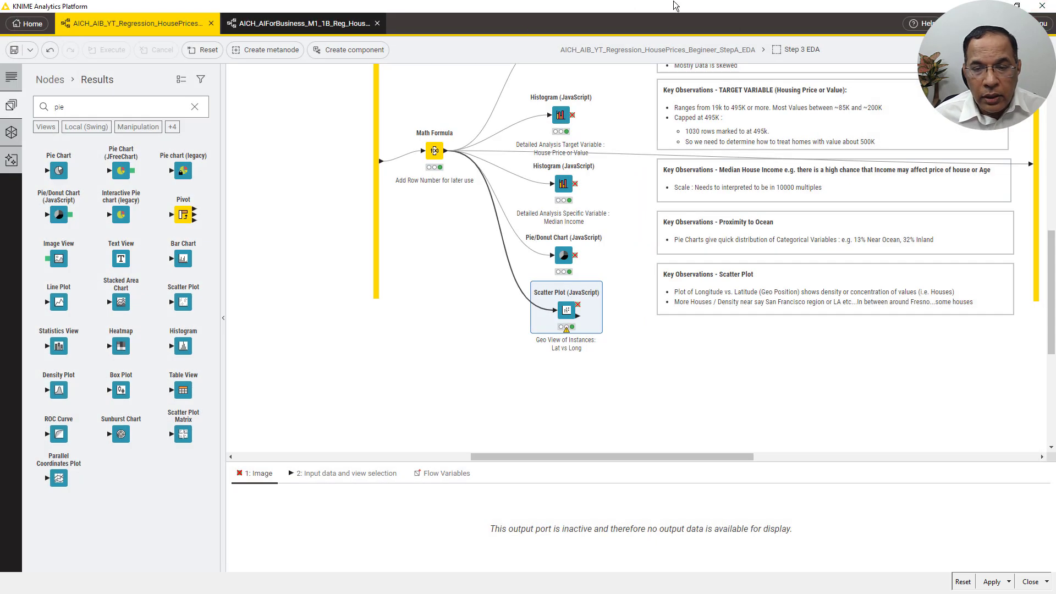
pyautogui.rightClick(572, 318)
pyautogui.click(600, 340)
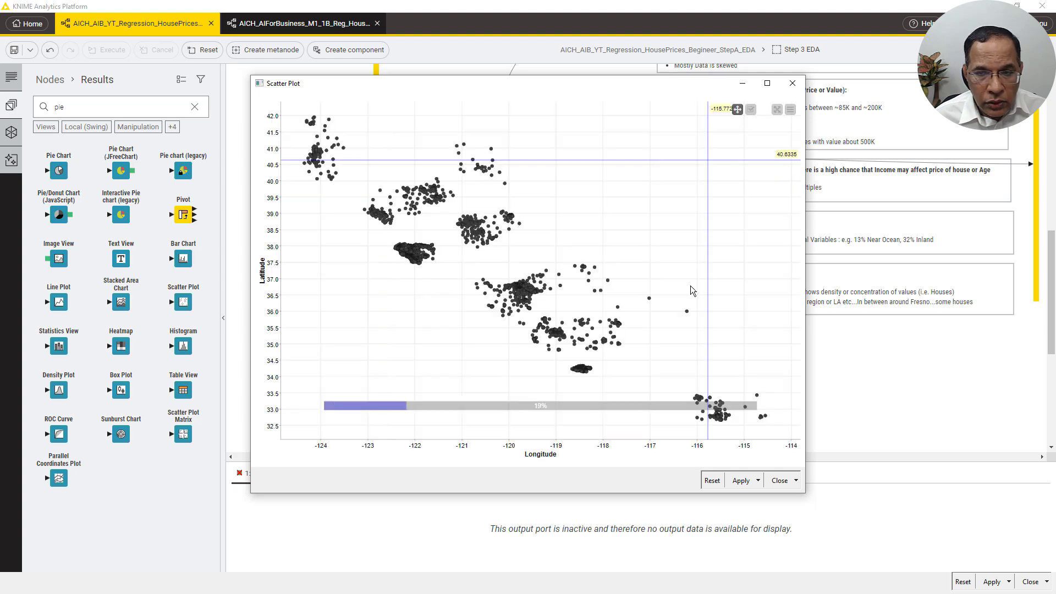
pyautogui.click(779, 481)
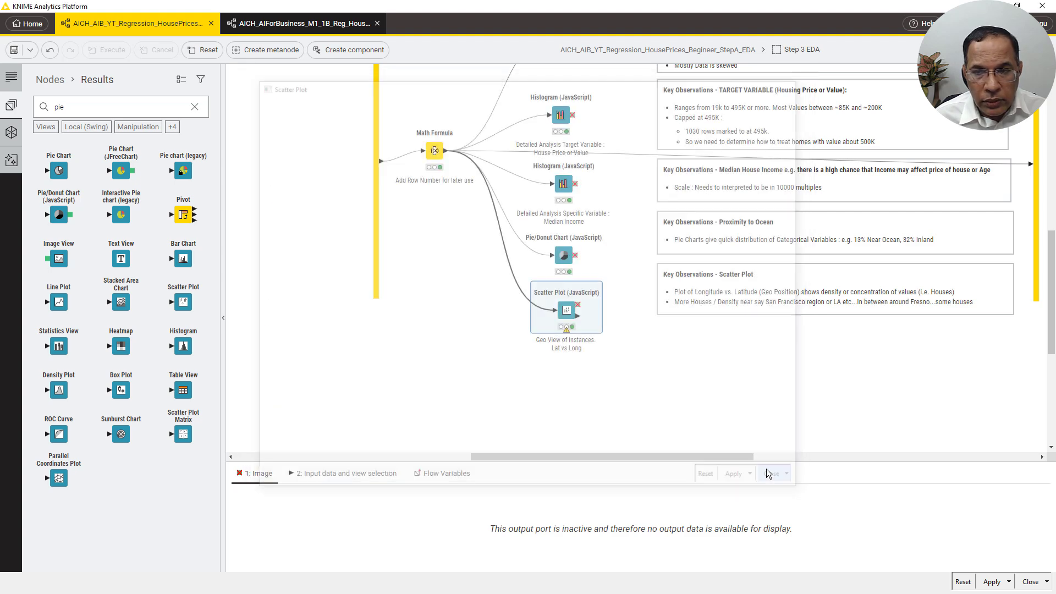
# Review the Scatter Plot (JavaScript) configuration for axis columns, general plot options and view controls, and cancel the dialog without changes.
pyautogui.rightClick(586, 316)
pyautogui.click(644, 330)
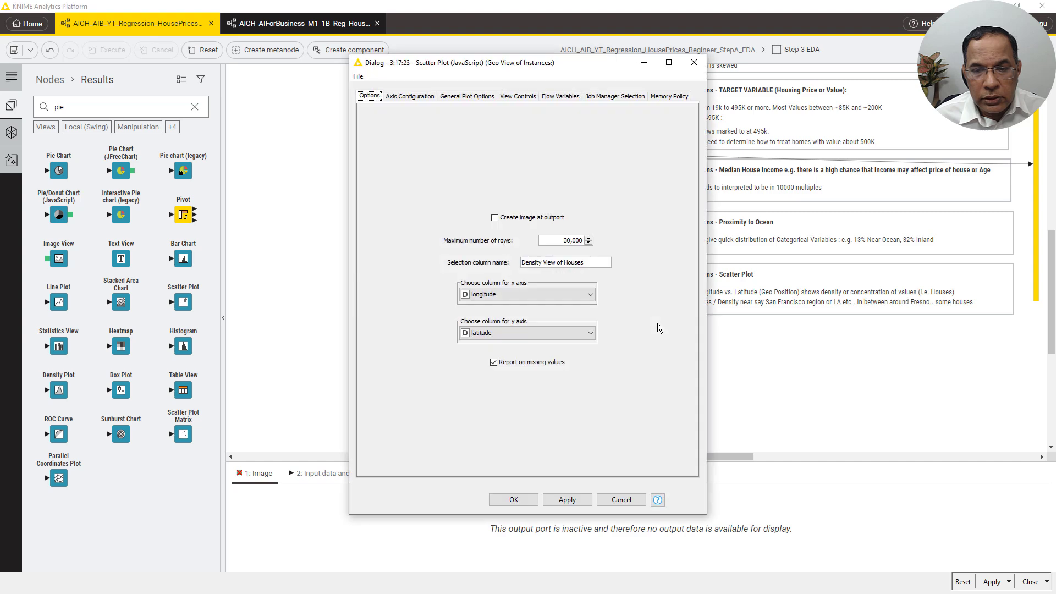
pyautogui.click(425, 96)
pyautogui.click(450, 97)
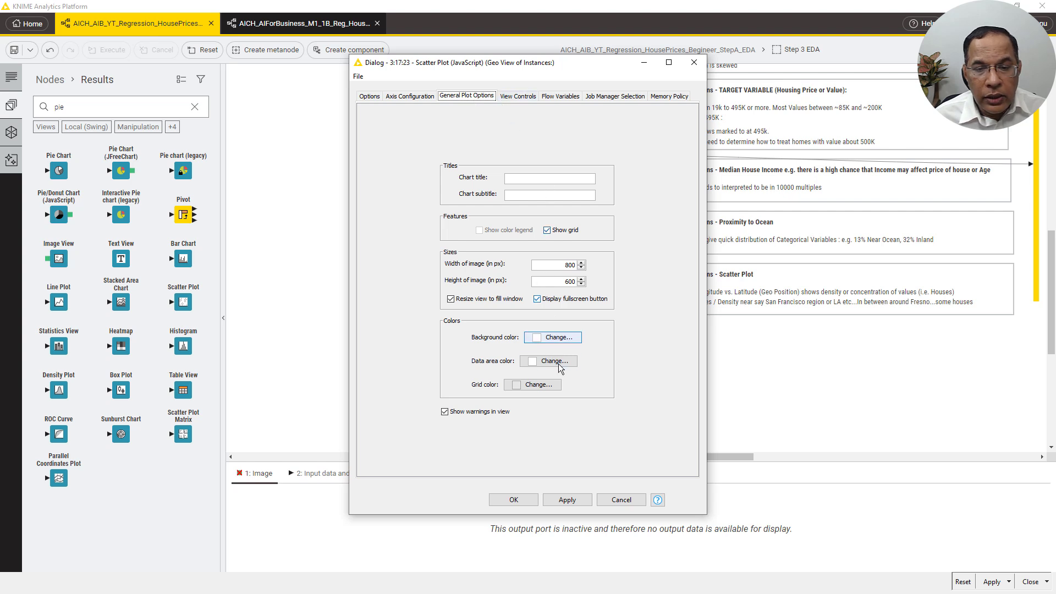
pyautogui.click(572, 342)
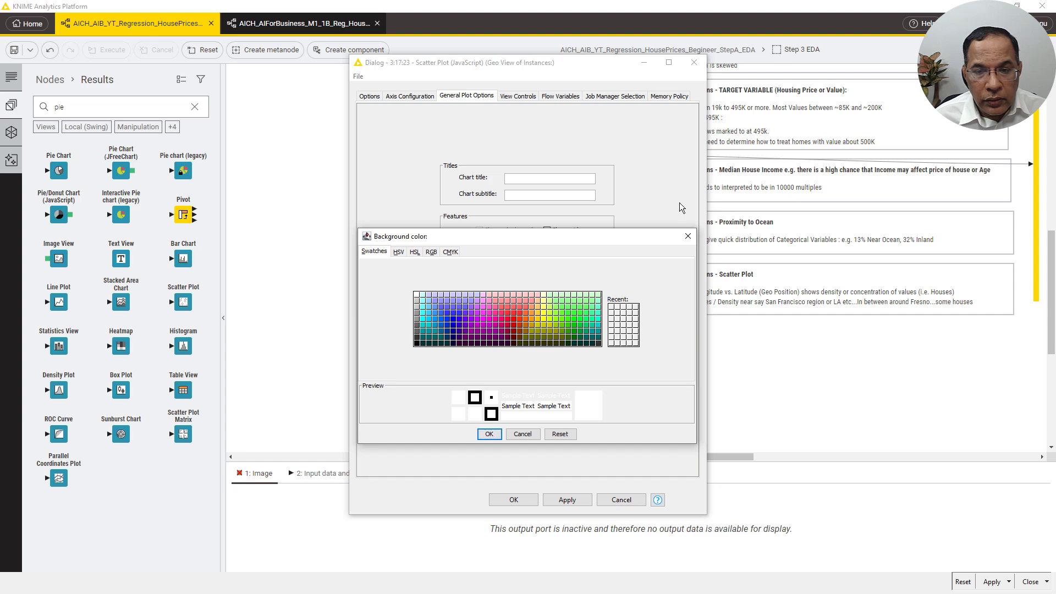
pyautogui.click(688, 236)
pyautogui.click(520, 97)
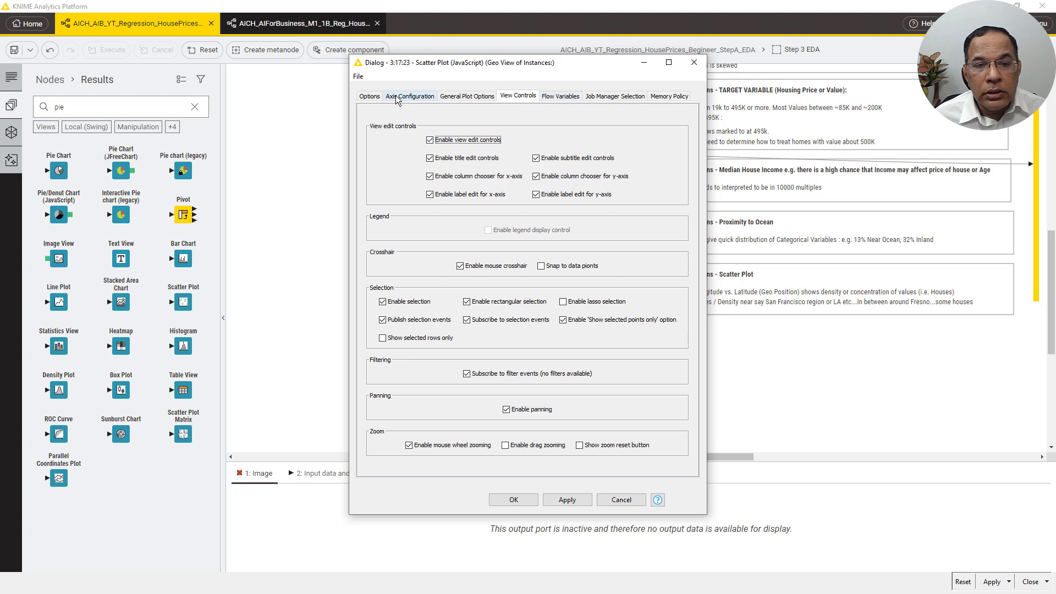
pyautogui.click(377, 98)
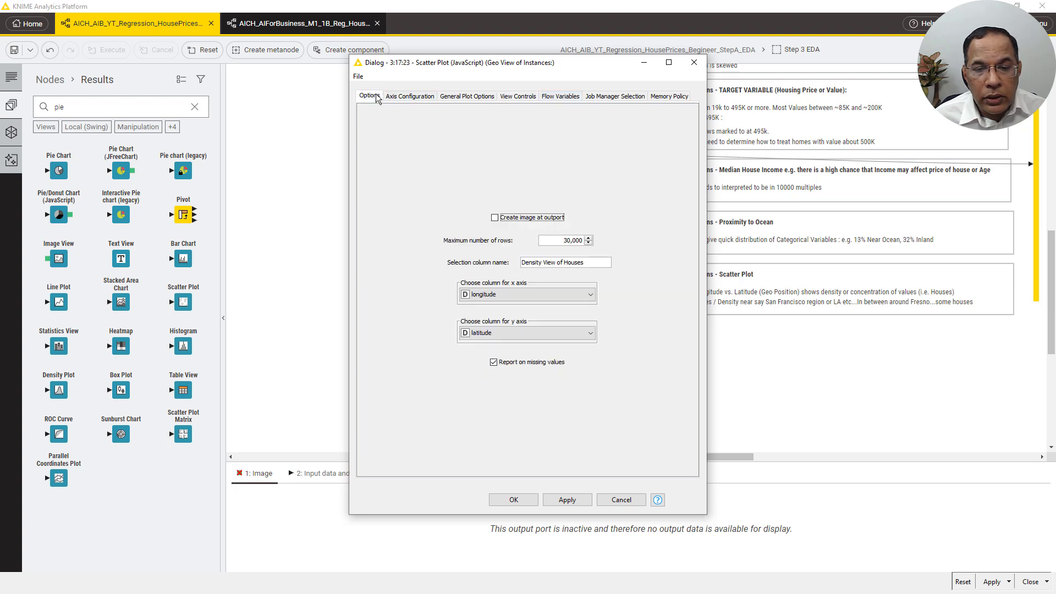
pyautogui.click(571, 263)
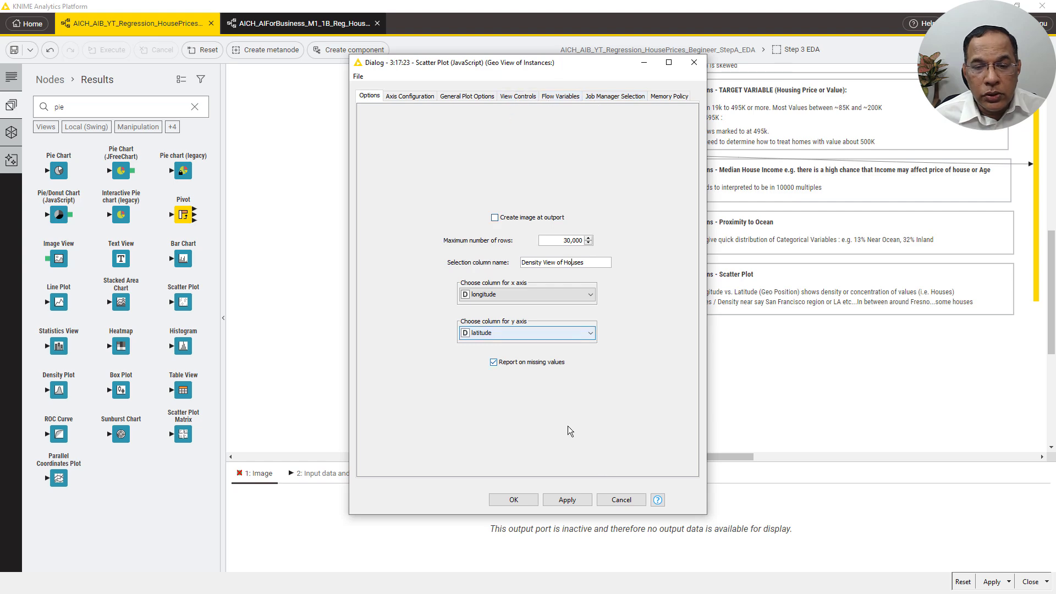
pyautogui.click(622, 499)
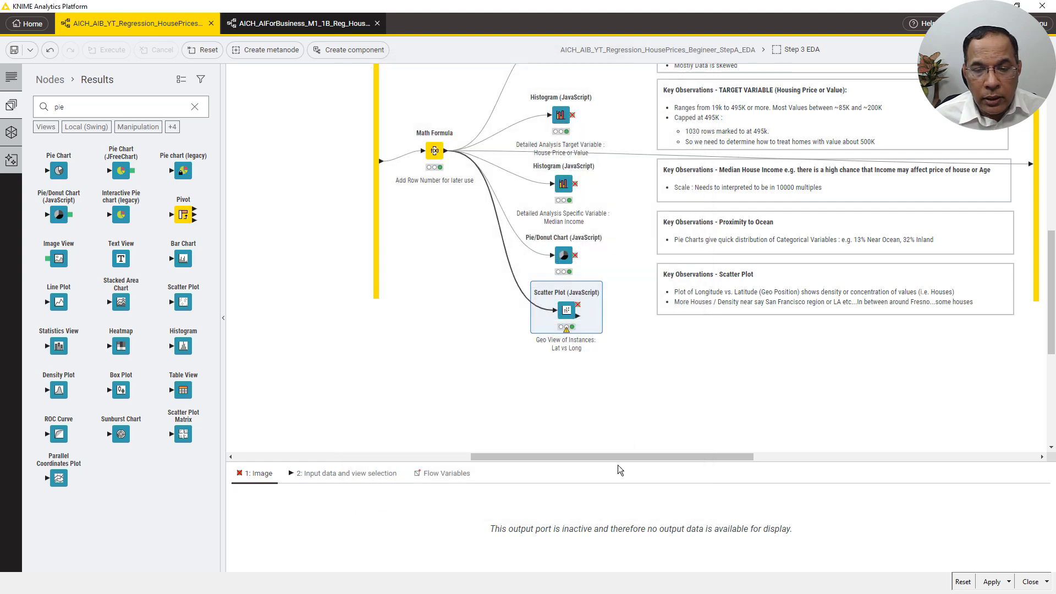
# Reopen the Scatter Plot (JavaScript) view, check its view settings control, and close the view.
pyautogui.rightClick(569, 316)
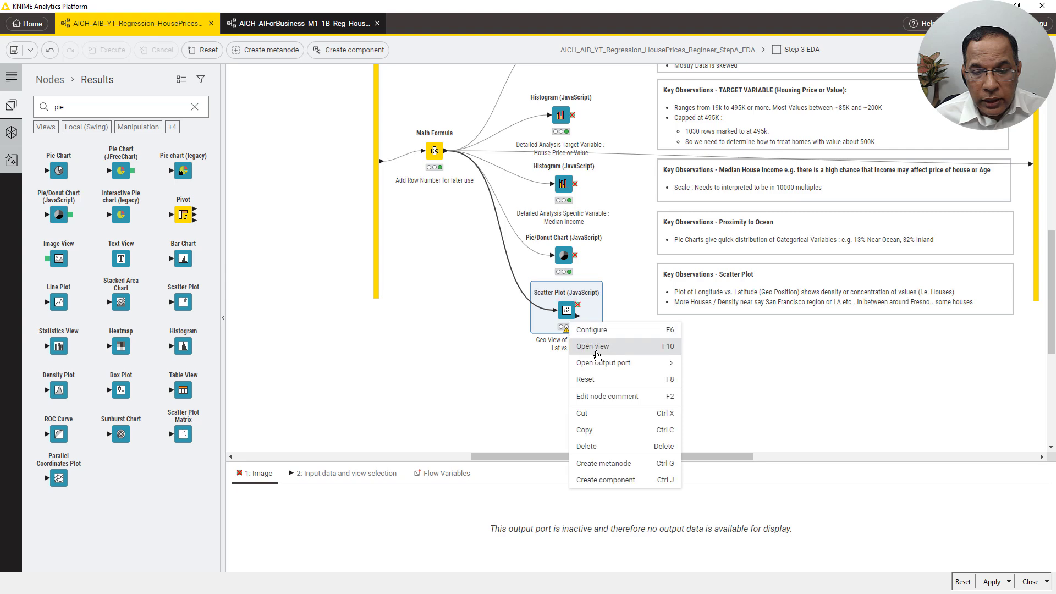
pyautogui.click(578, 346)
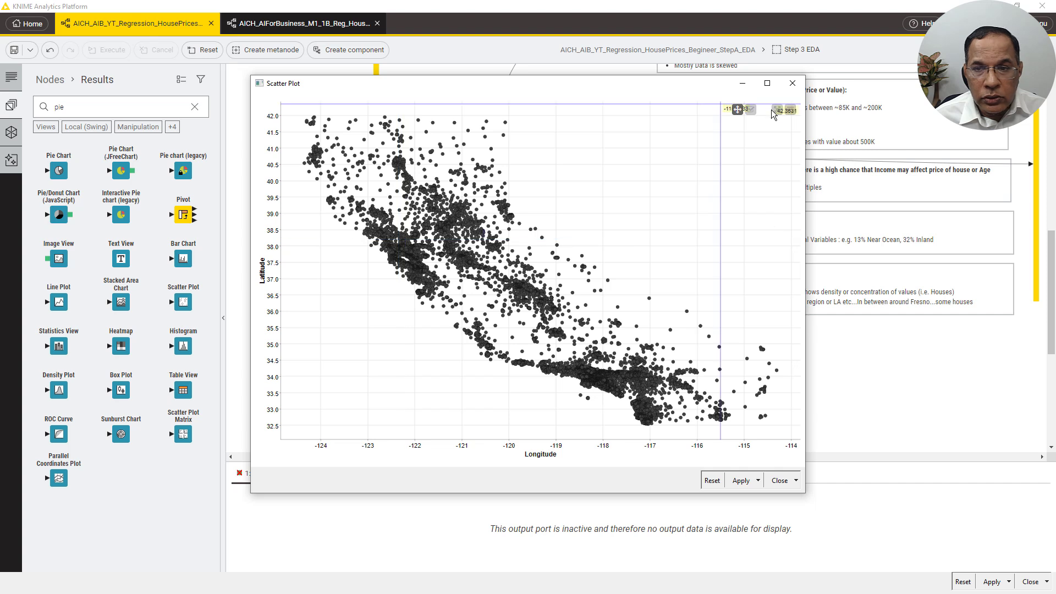
pyautogui.click(791, 110)
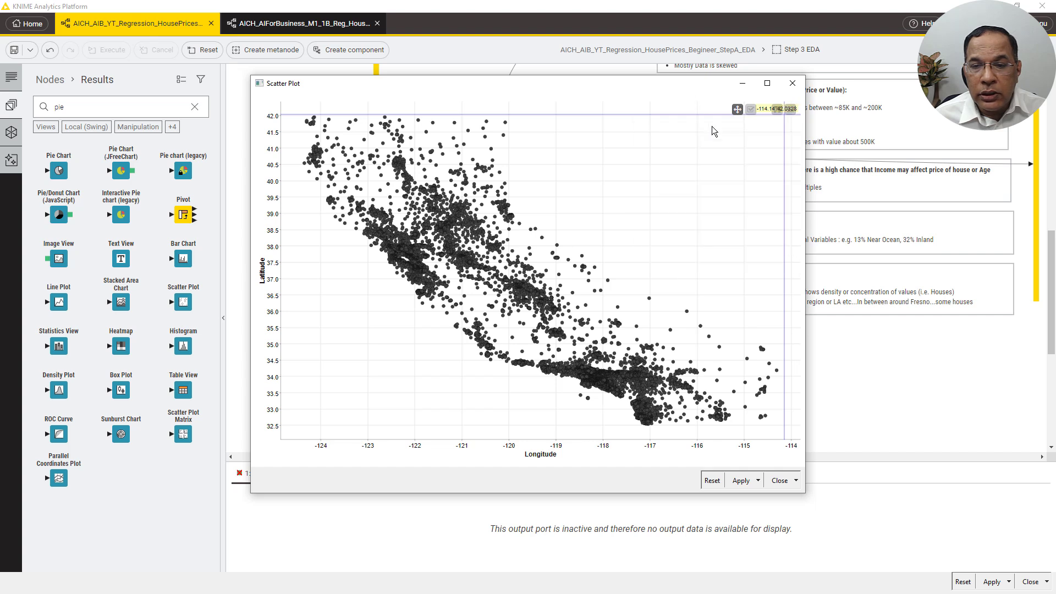
pyautogui.click(791, 109)
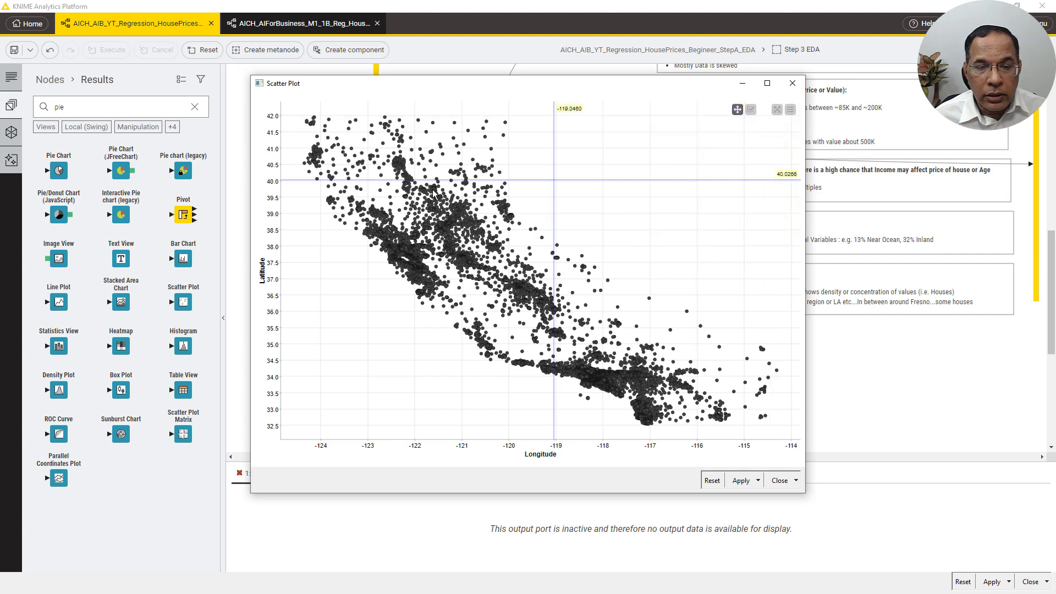
pyautogui.click(793, 87)
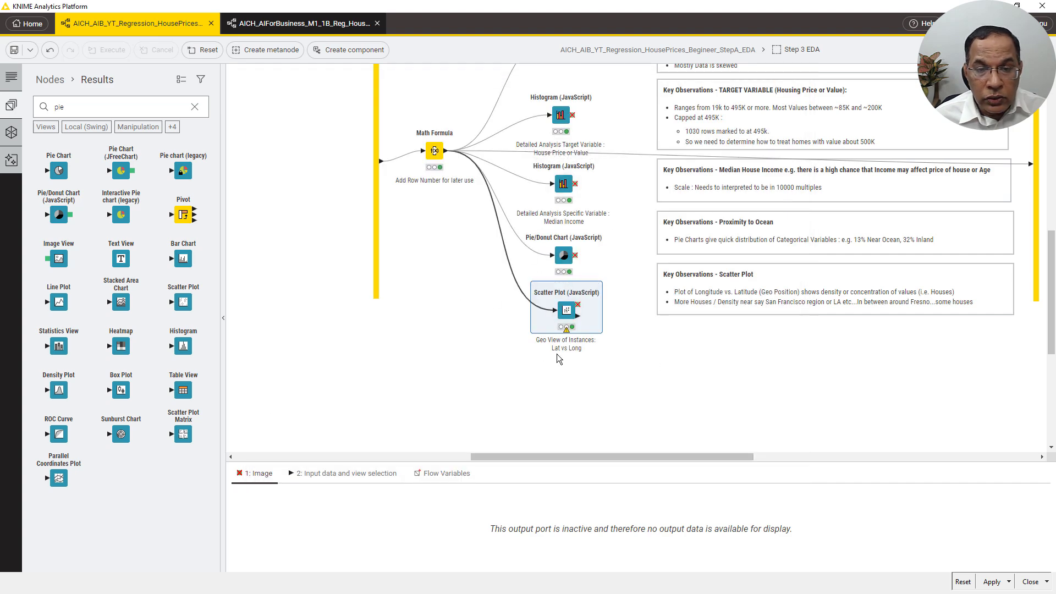
# Inspect the Math Formula node's output table in an enlarged output area, examining the RowNumber column down the rows.
pyautogui.moveTo(605, 456); pyautogui.dragTo(644, 458)
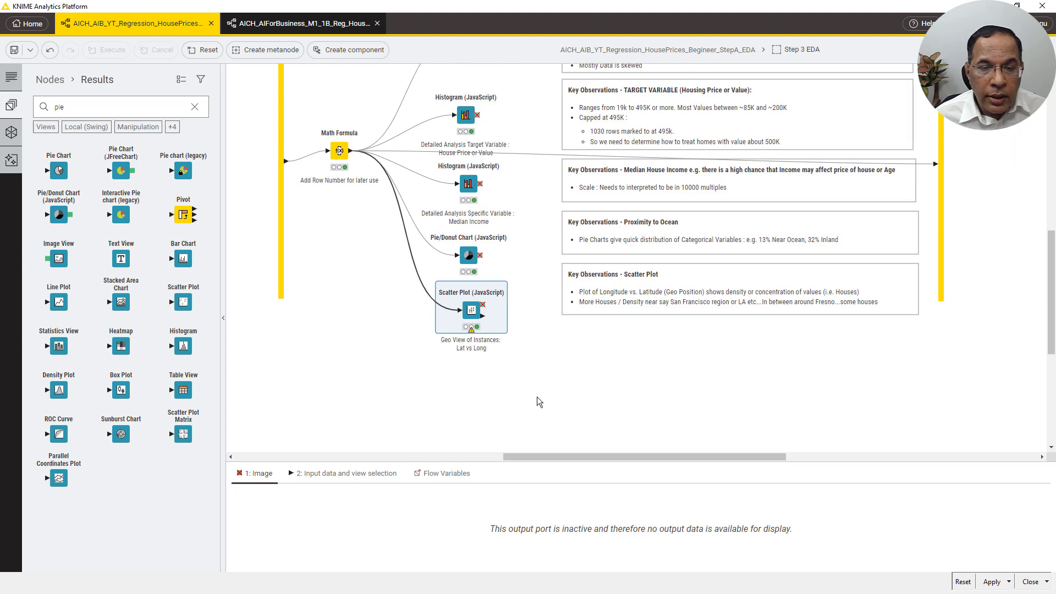
pyautogui.scroll(2, 537, 397)
pyautogui.moveTo(341, 260)
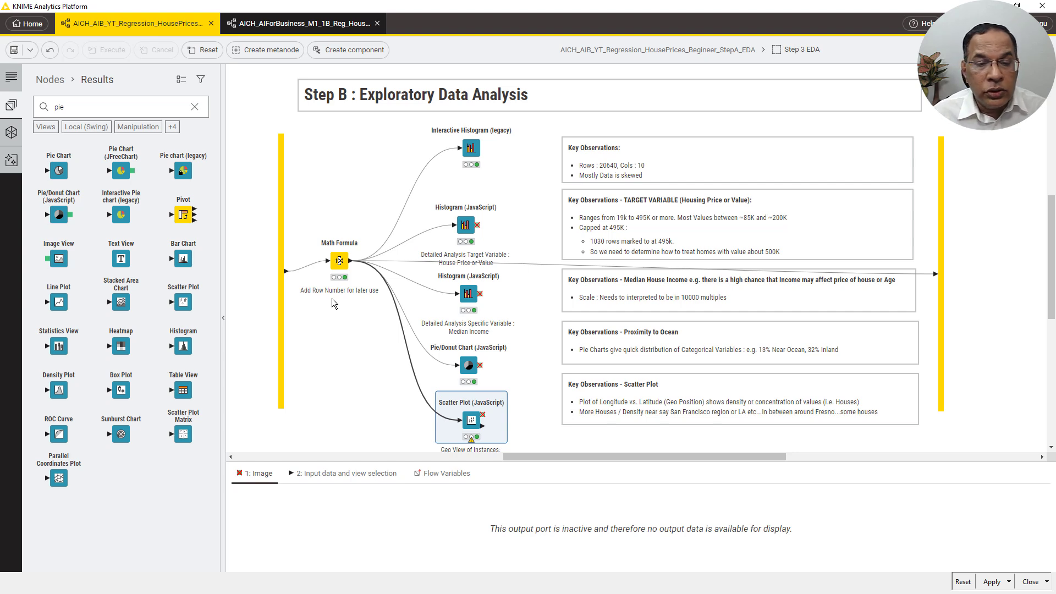
pyautogui.click(340, 261)
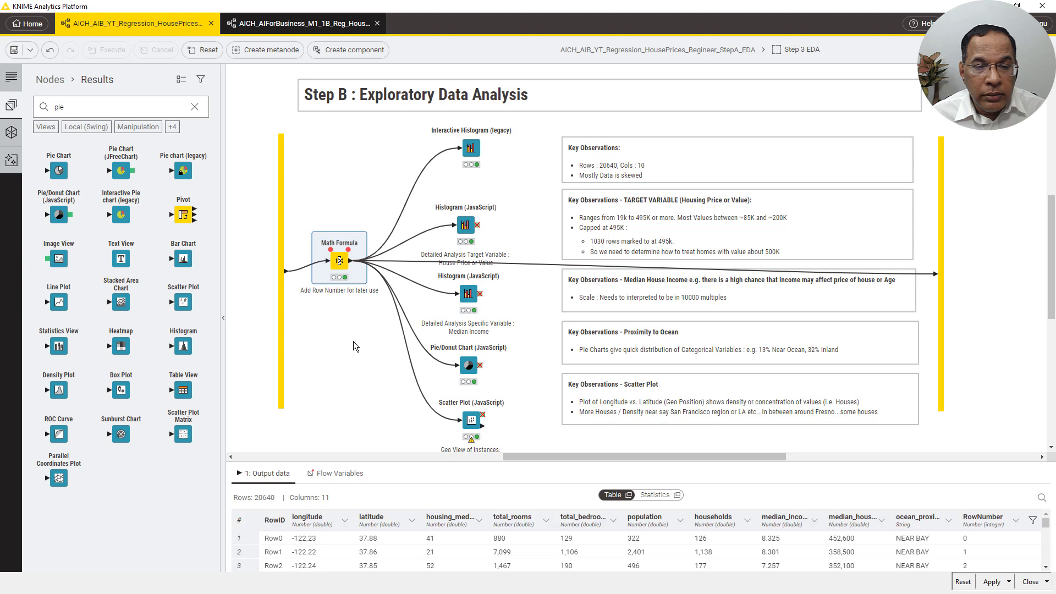
pyautogui.moveTo(365, 459); pyautogui.dragTo(366, 297)
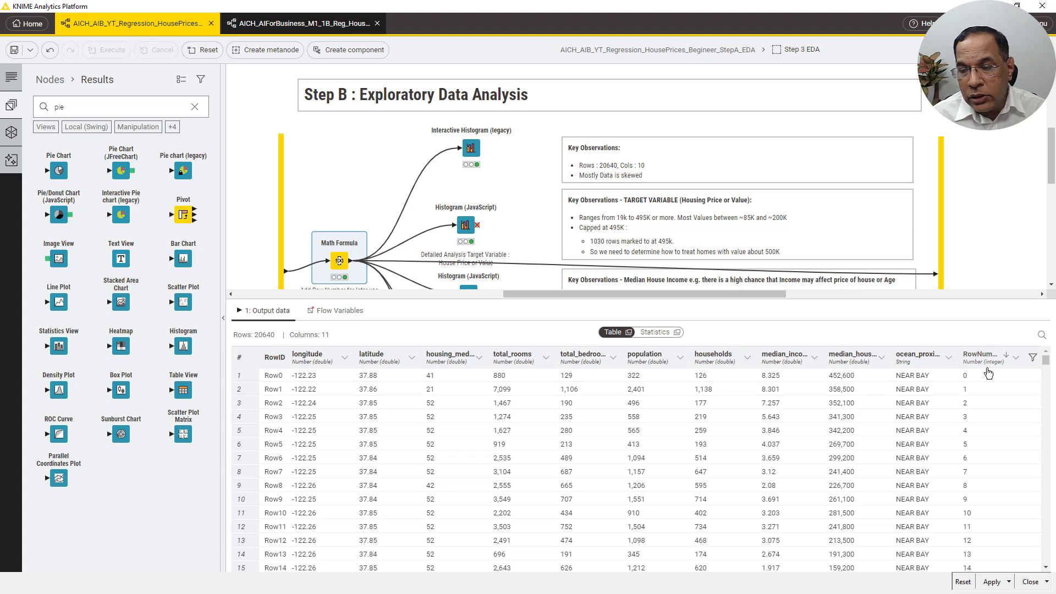
pyautogui.scroll(-15, 989, 373)
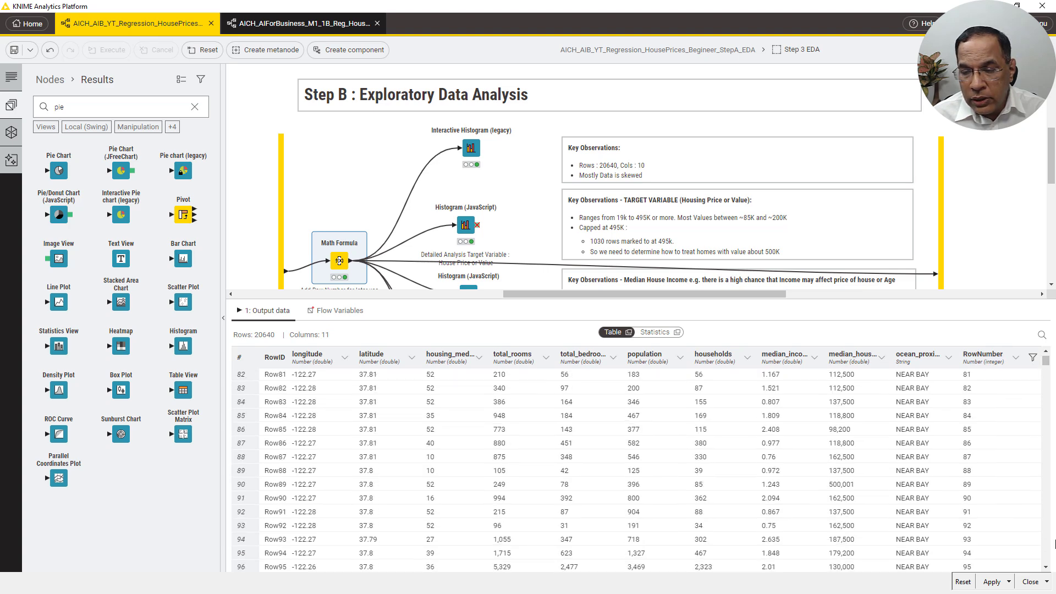
pyautogui.scroll(-4, 1054, 544)
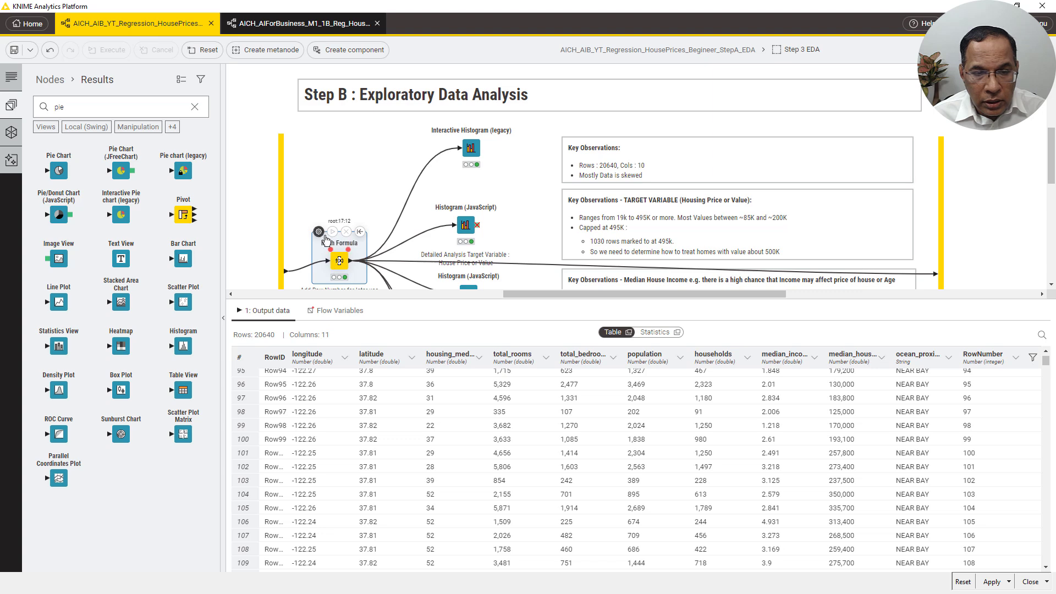
# Examine the Math Formula node's row index expression and appended column setting, cancel the dialog, and shrink the output area.
pyautogui.doubleClick(325, 239)
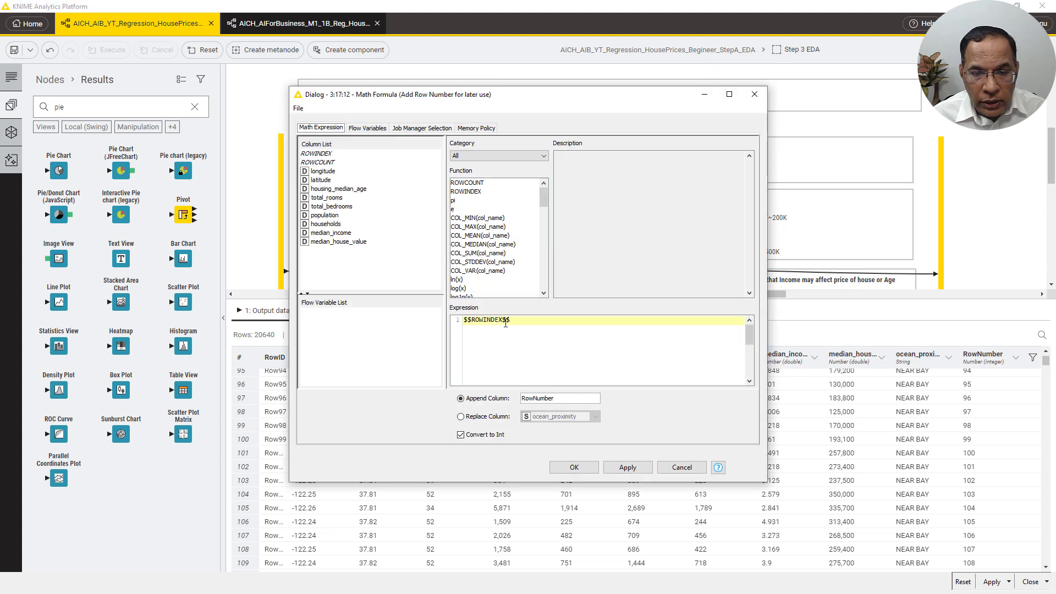
pyautogui.click(491, 319)
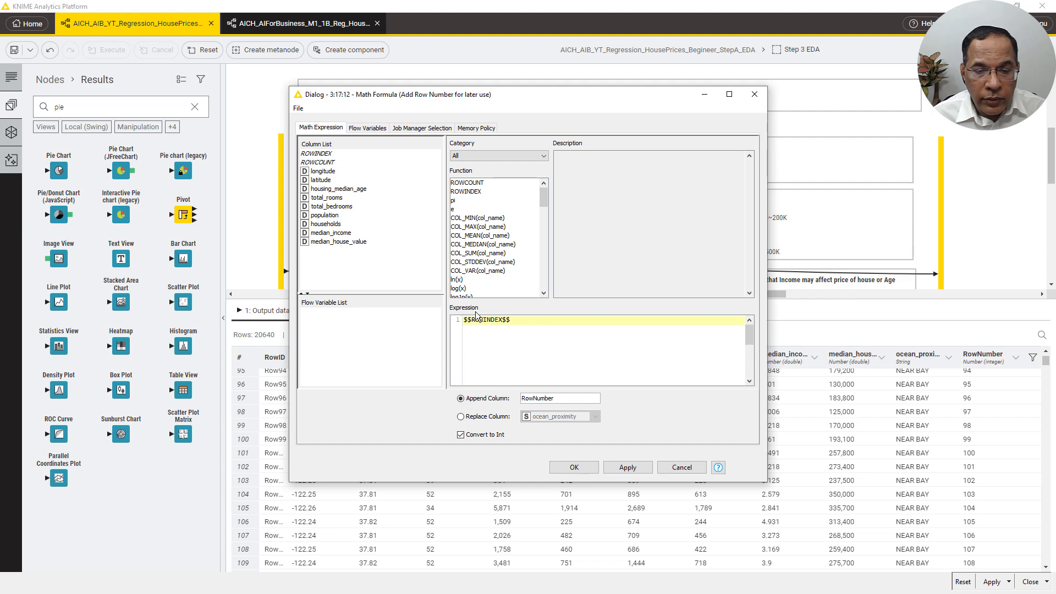
pyautogui.click(680, 469)
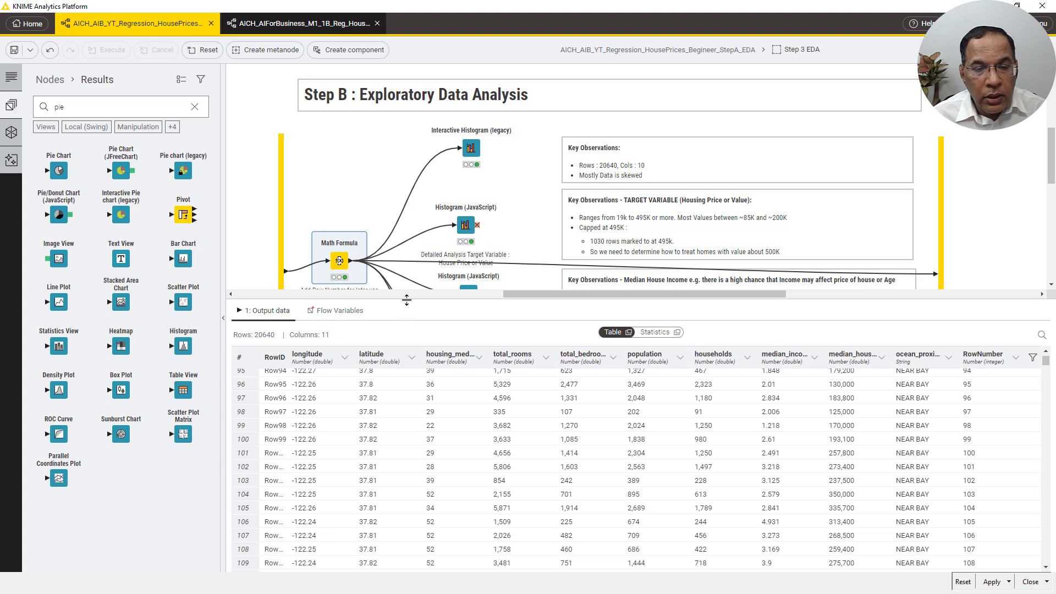
pyautogui.moveTo(410, 399); pyautogui.dragTo(411, 433)
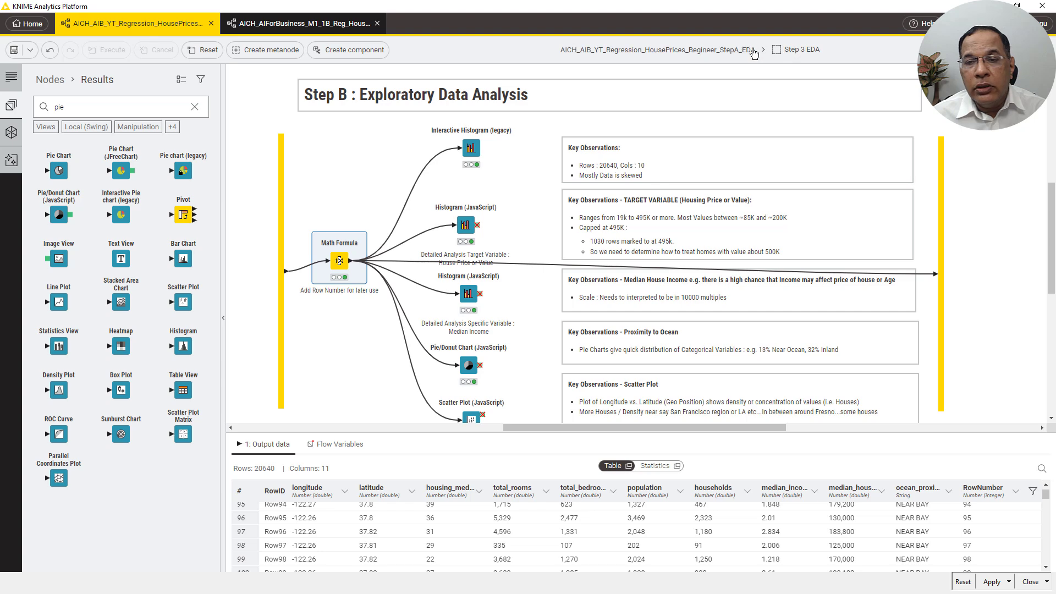
# Return to the top-level workflow and inspect the output data of the Step 3 EDA metanode.
pyautogui.click(754, 53)
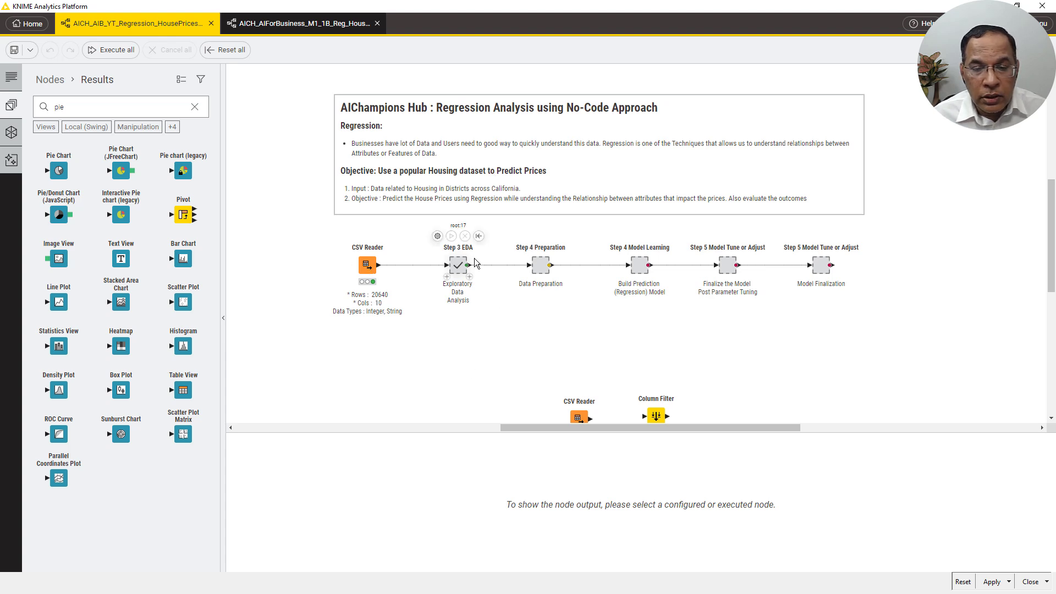
pyautogui.click(461, 269)
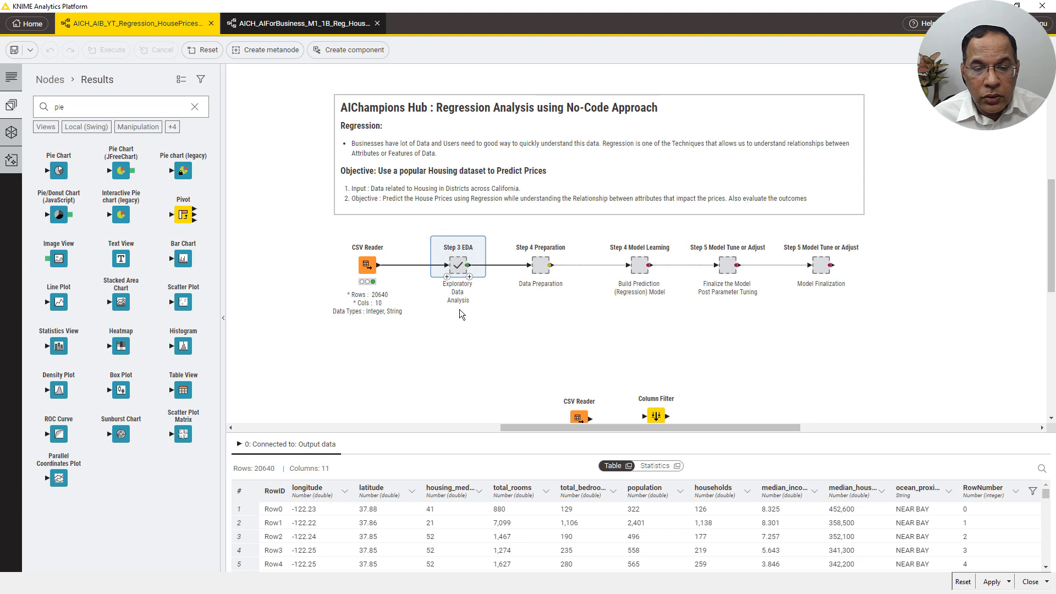
pyautogui.click(460, 308)
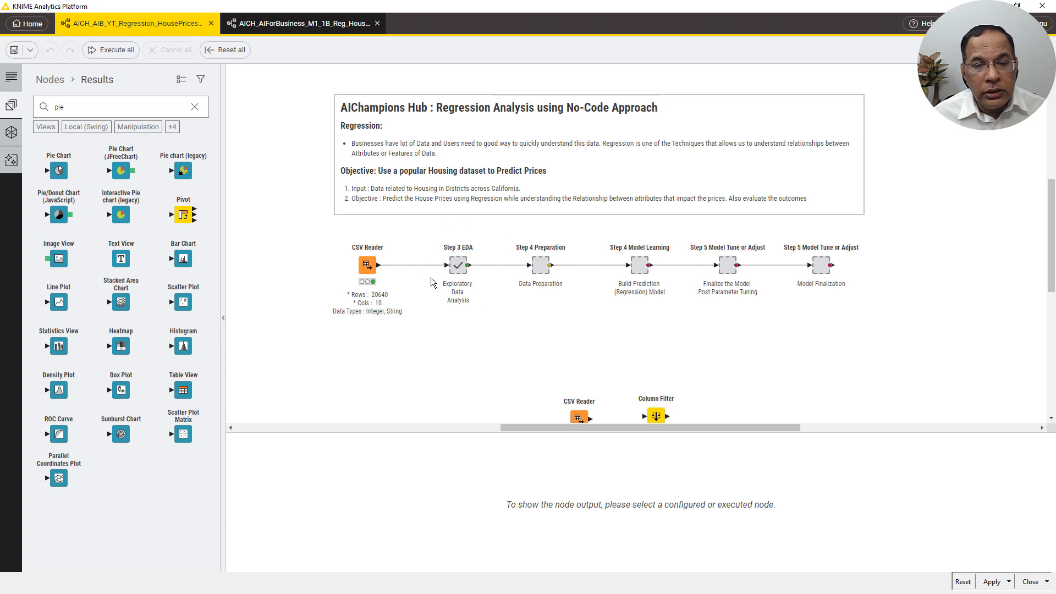
# Enlarge the node output area beneath the top-level workflow.
pyautogui.moveTo(463, 256)
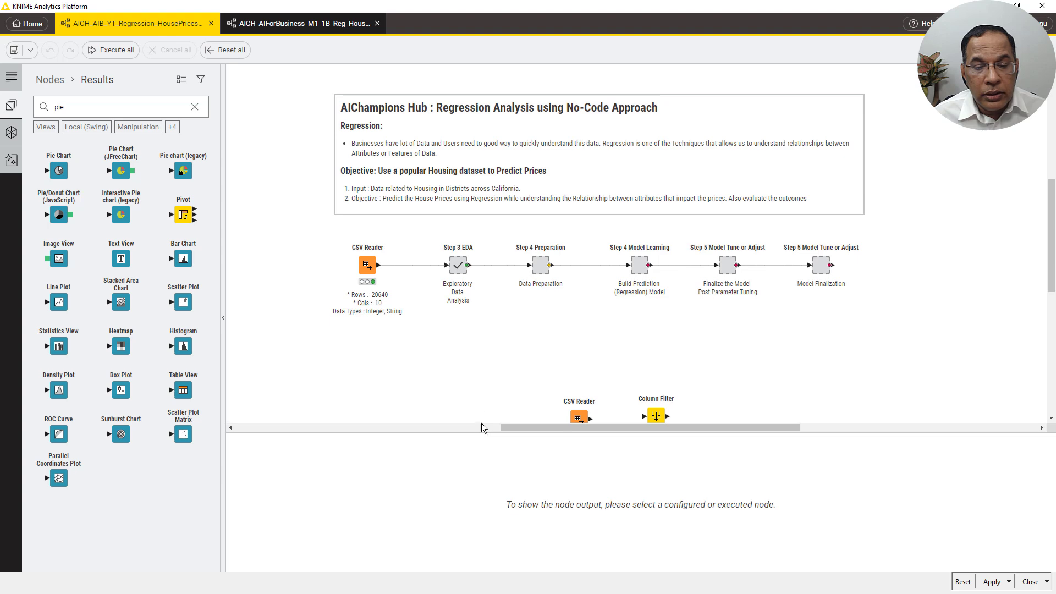
pyautogui.moveTo(482, 428); pyautogui.dragTo(481, 345)
pyautogui.moveTo(506, 251)
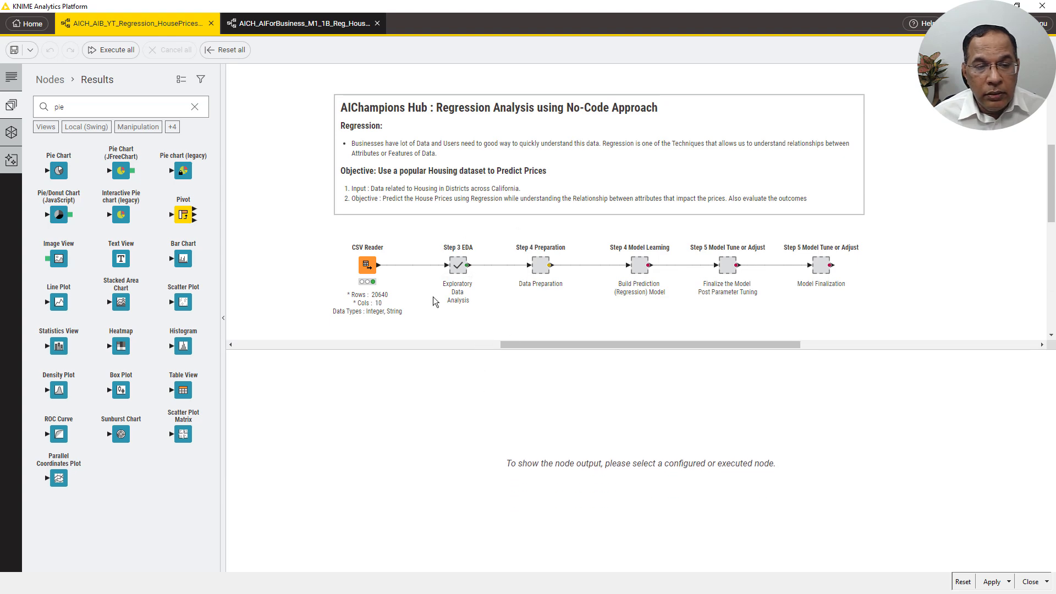
# Bring up the Target Variable Analysis histogram view, close it, and slightly shrink the node output area below the workflow.
pyautogui.hotkey('alt', 'Tab')
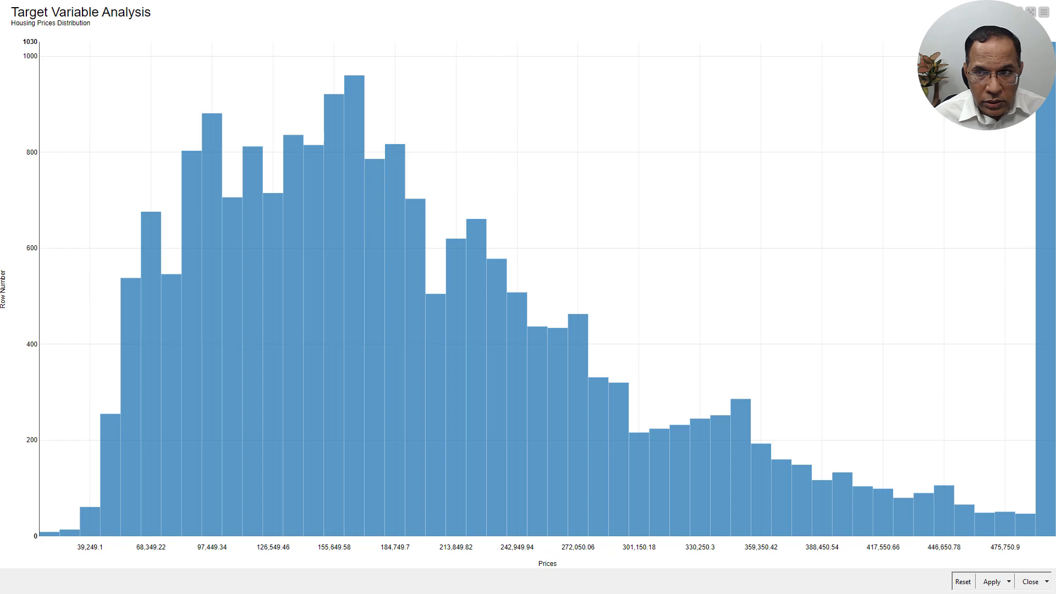
pyautogui.hotkey('alt', 'Tab')
pyautogui.hotkey('alt', 'Tab')
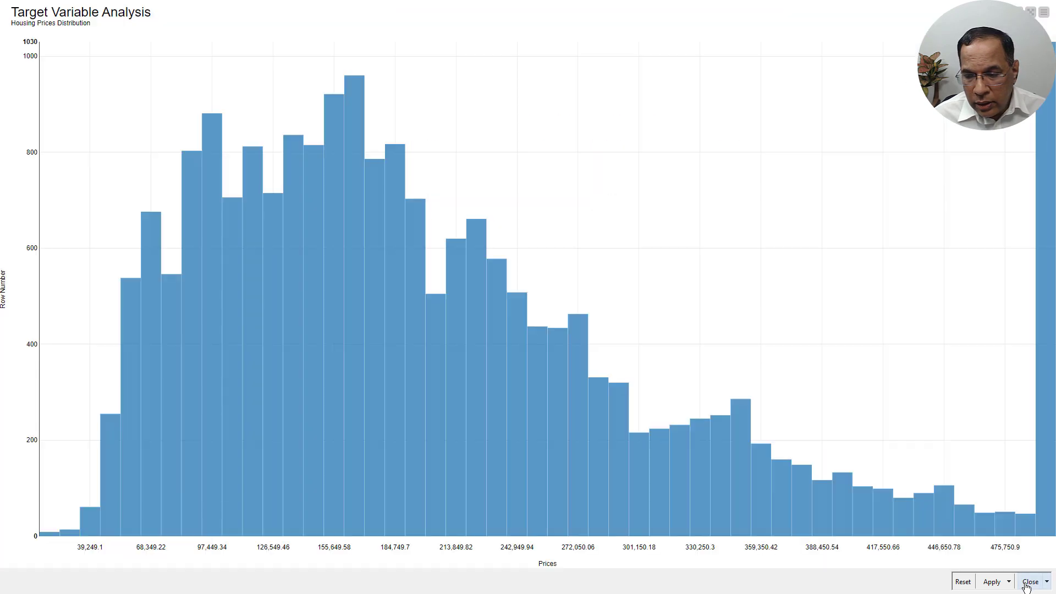
pyautogui.click(1027, 585)
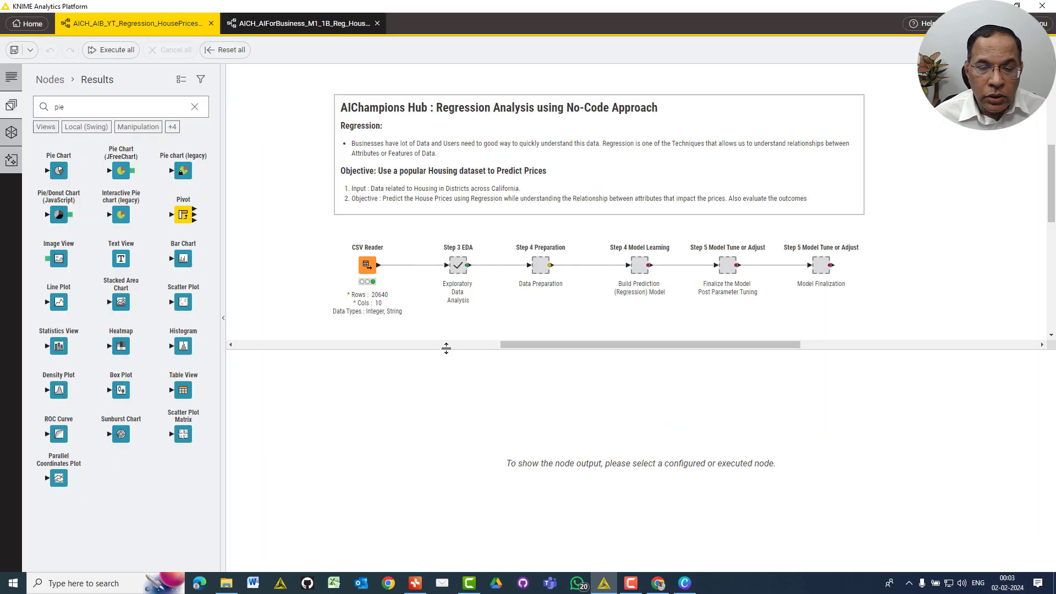
pyautogui.moveTo(446, 348); pyautogui.dragTo(446, 355)
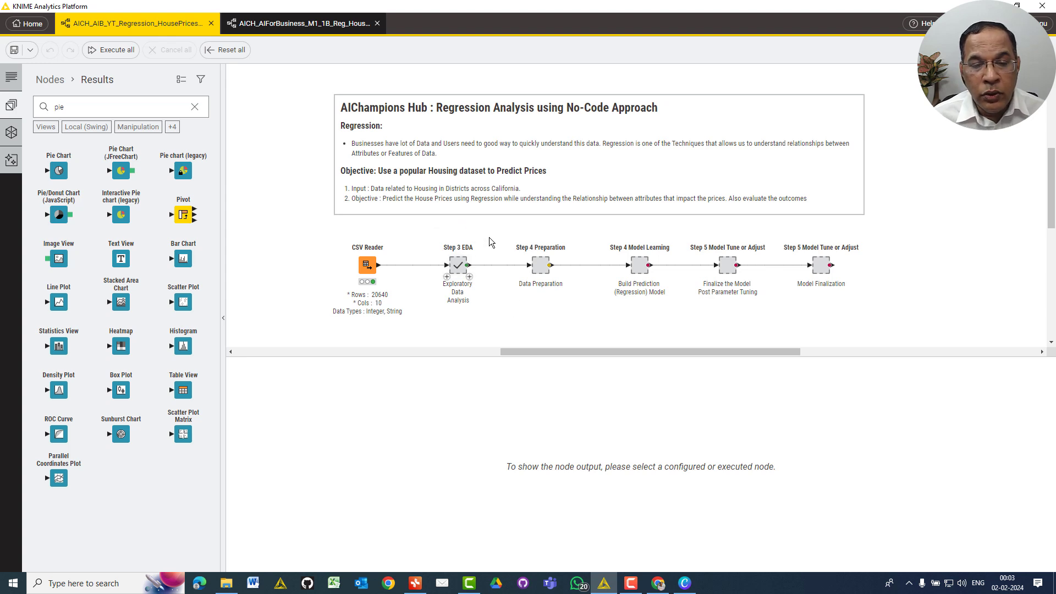
# Switch to the Predictive Model: E2E Regression mind map and expand the Univariate Analysis branch under Step 3.
pyautogui.moveTo(461, 265)
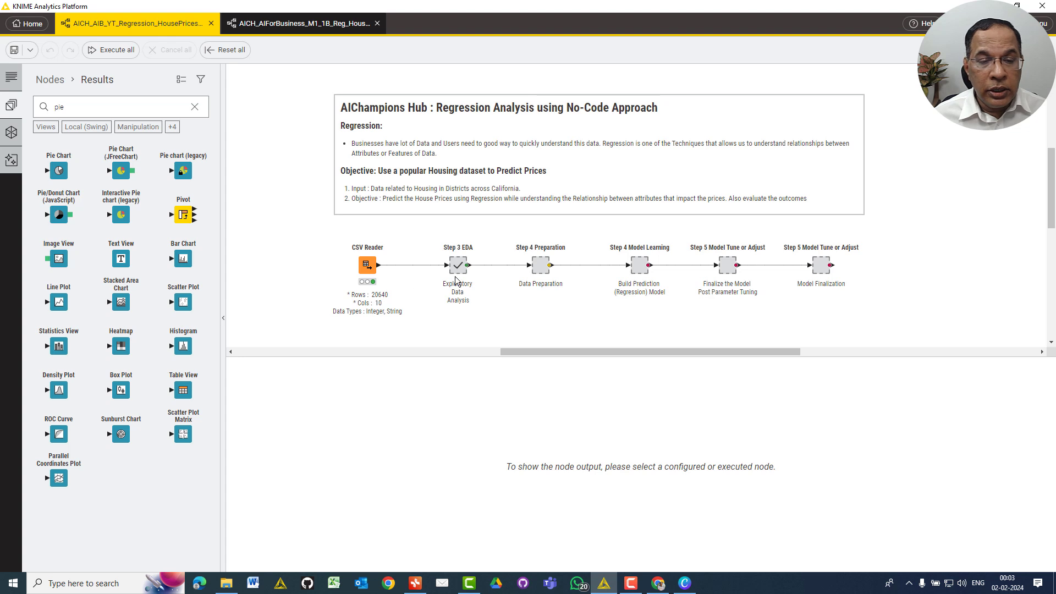
pyautogui.moveTo(730, 263)
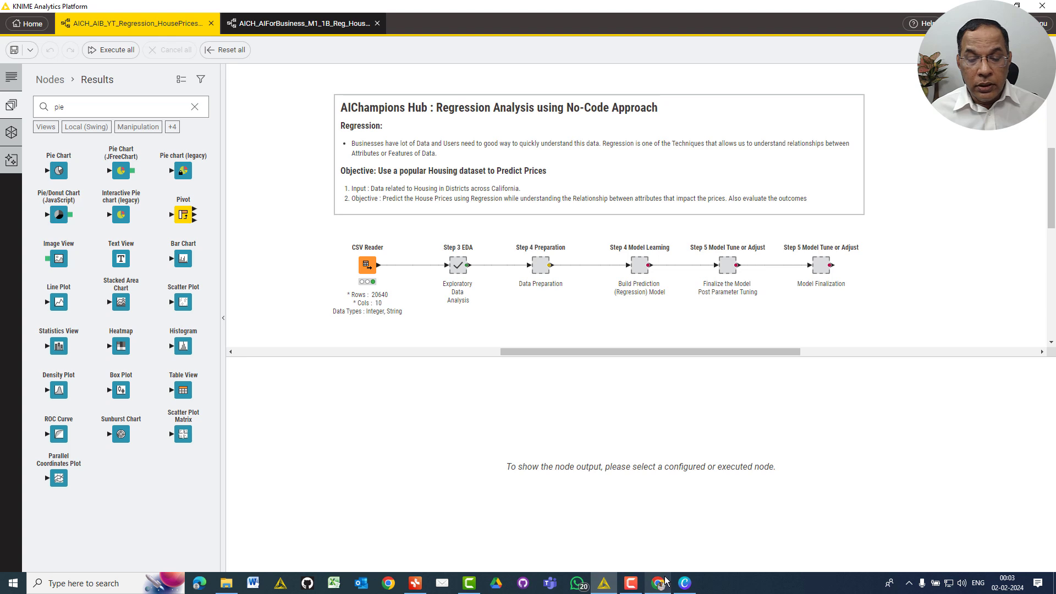
pyautogui.moveTo(463, 587)
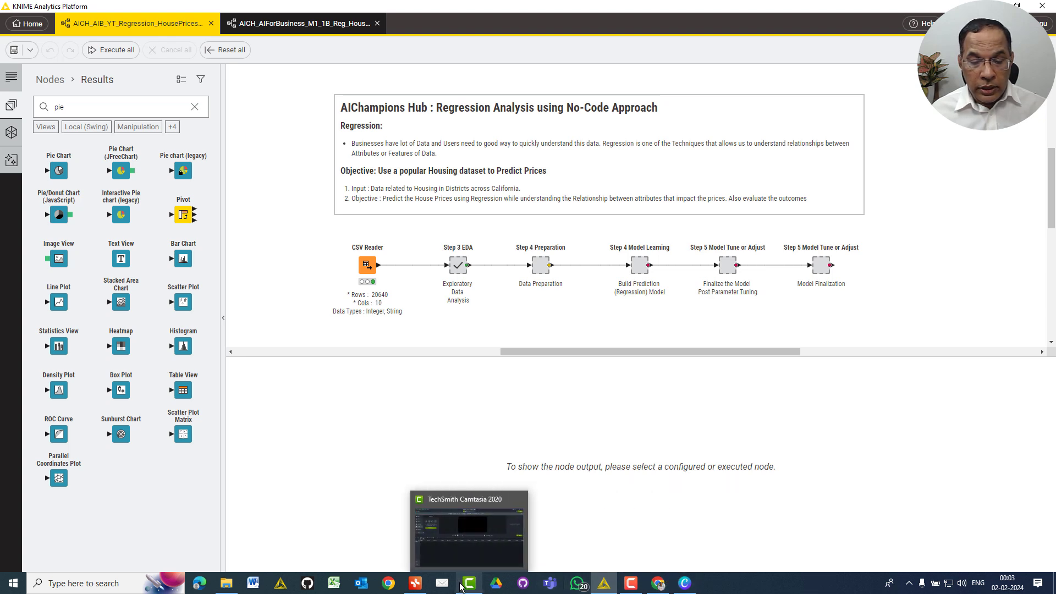
pyautogui.click(416, 583)
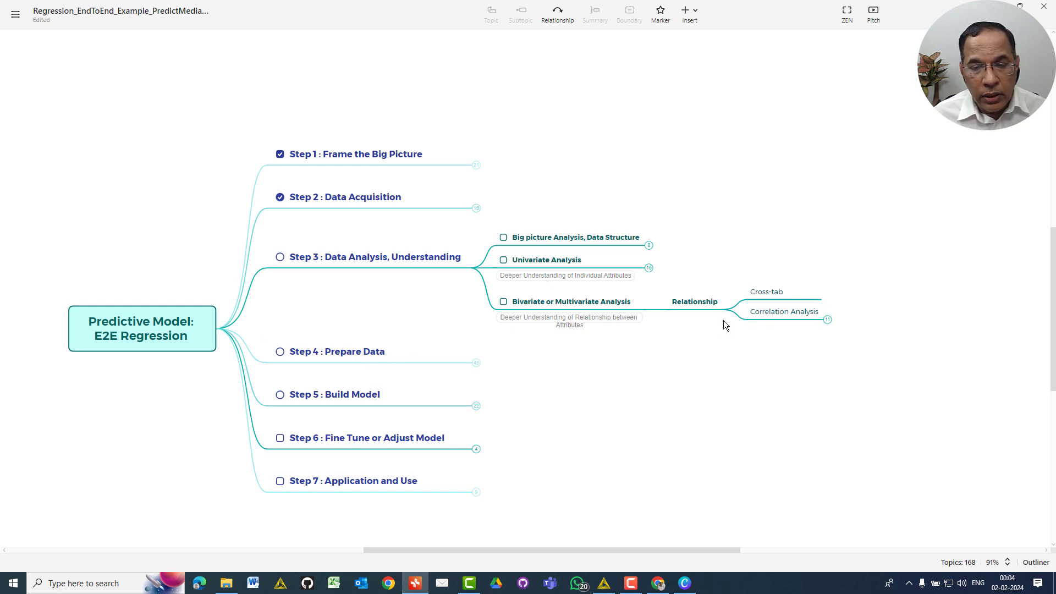
pyautogui.click(649, 268)
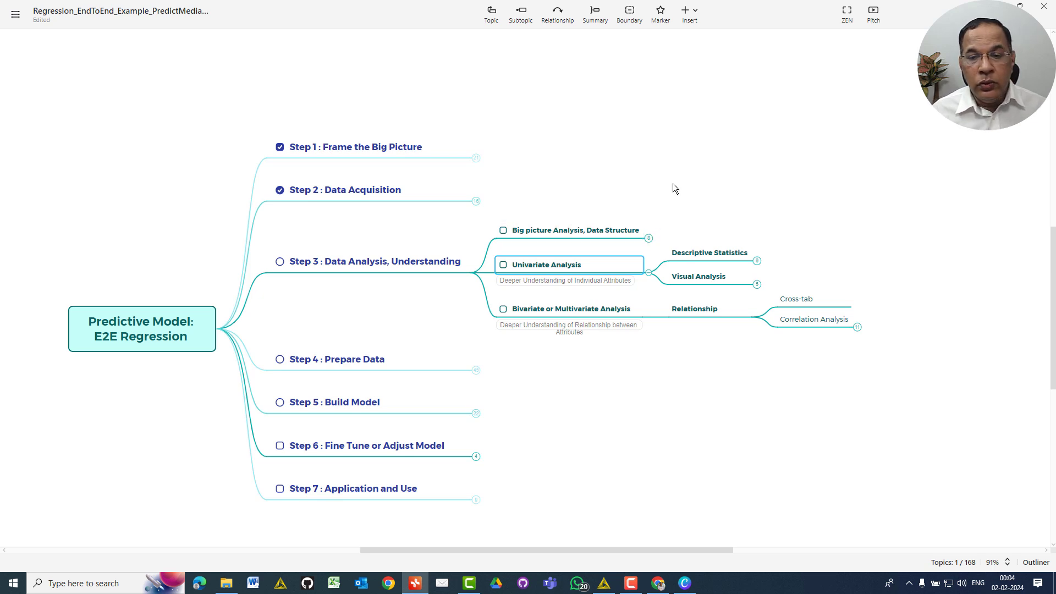
# Mark the Big picture, Univariate and Bivariate or Multivariate Analysis tasks as done, and collapse the Step 3 branch.
pyautogui.click(501, 230)
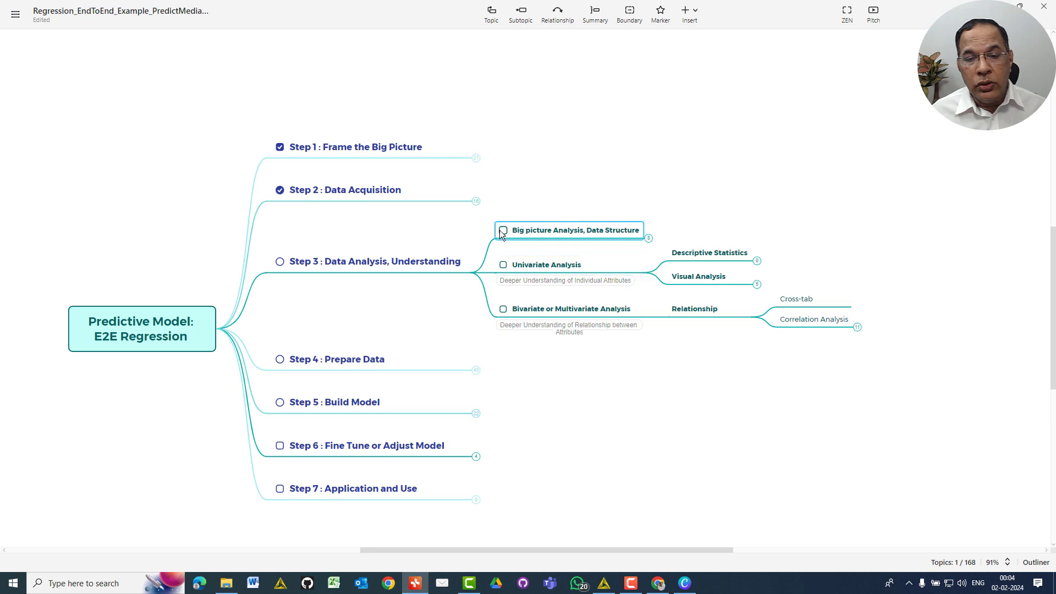
pyautogui.click(503, 265)
pyautogui.click(503, 309)
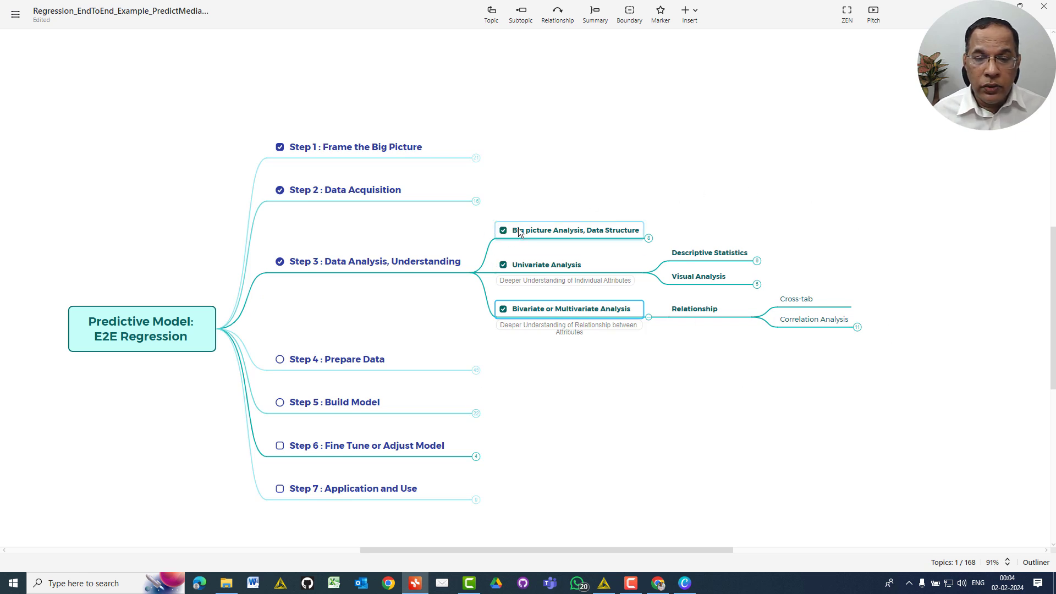
pyautogui.click(476, 273)
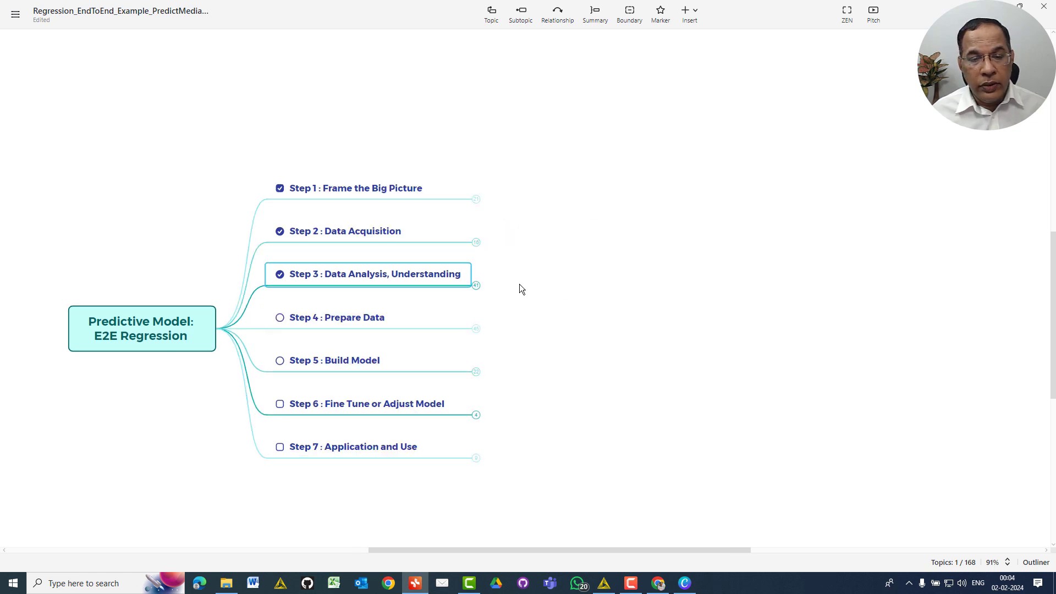